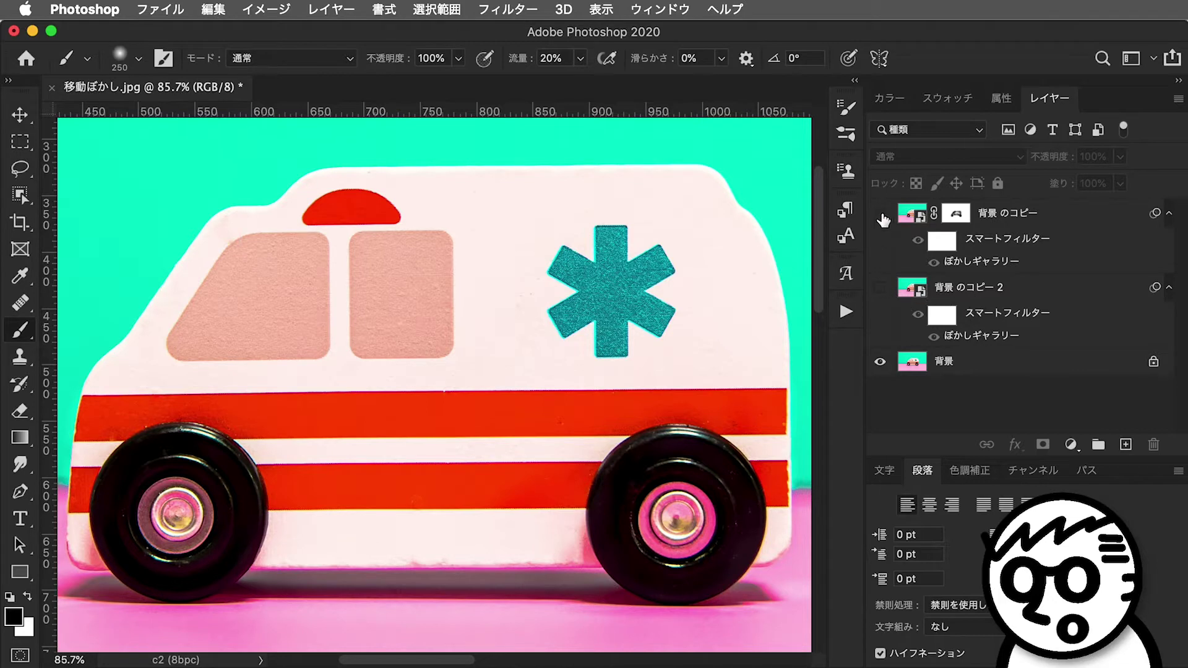
Step: Show both blurred layers, 背景 のコピー and 背景 のコピー 2, and toggle the spin-blur layer once
left_click(881, 214)
left_click(879, 288)
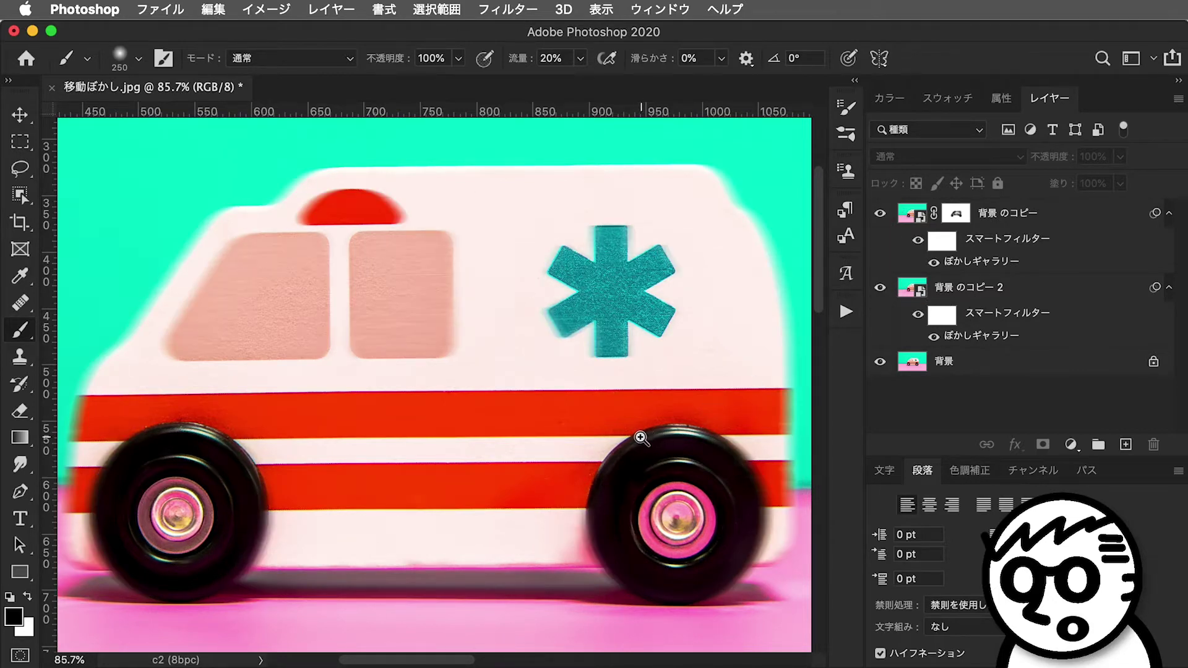
scroll(643, 445, "up", 3)
scroll(656, 501, "up", 2)
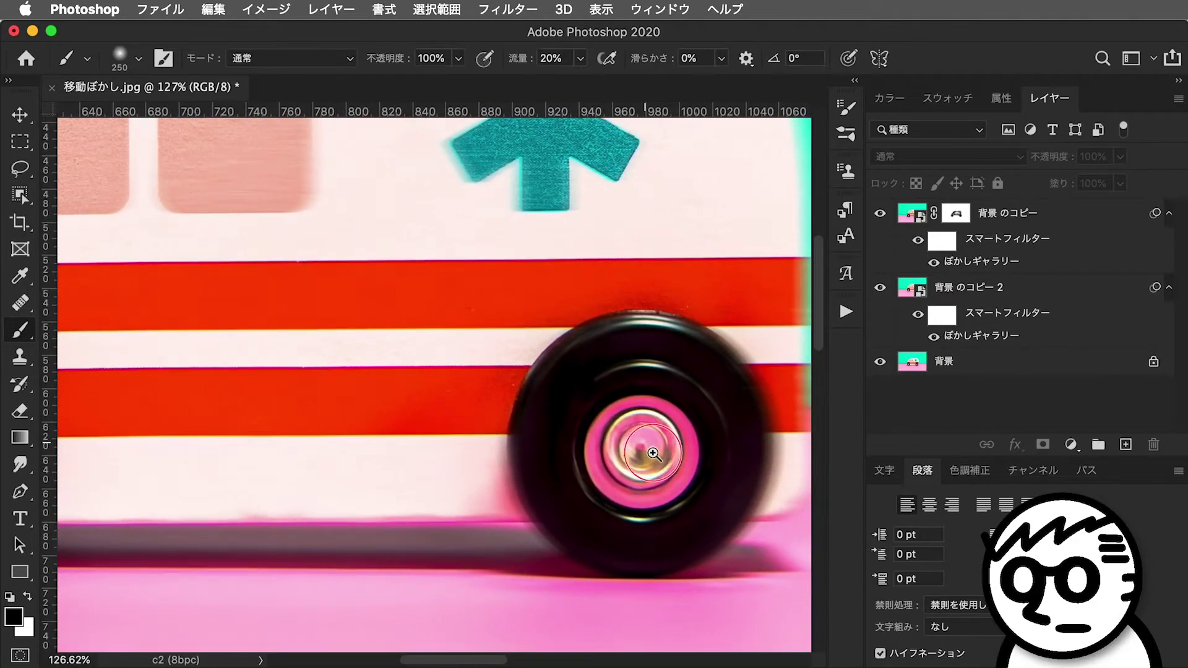
scroll(607, 416, "up", 2)
left_click(880, 289)
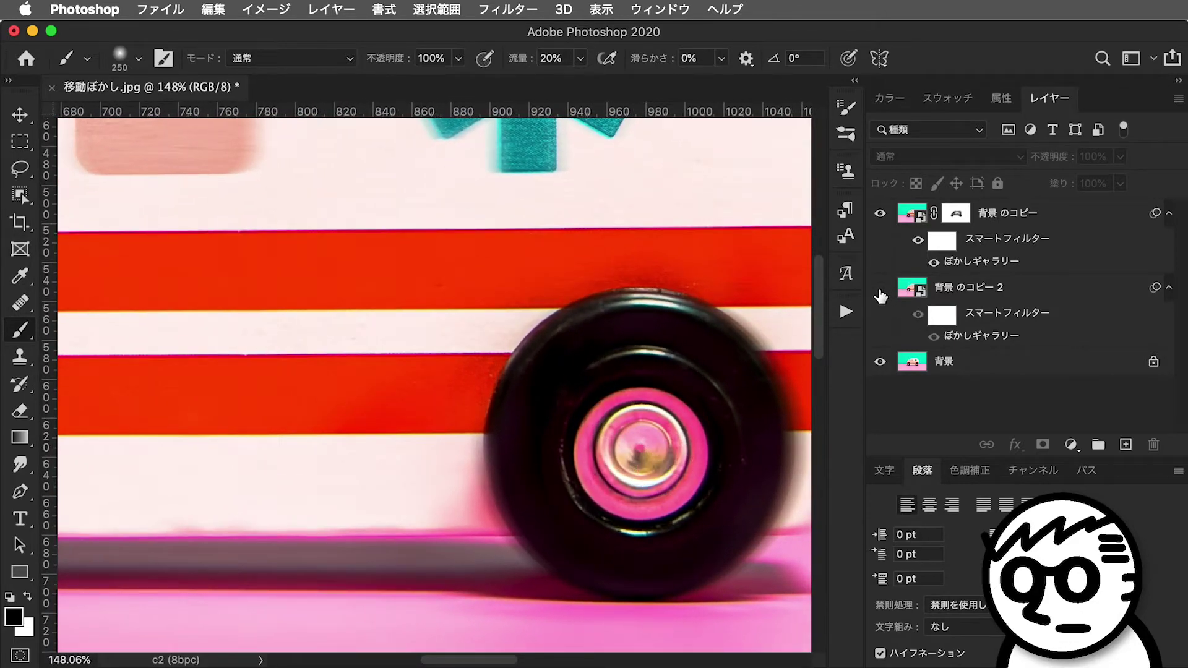
left_click(880, 289)
Step: Zoom in on the rear wheel hub and toggle 背景 のコピー 2 to compare the sharp and spun wheel
left_click(634, 427)
left_click_drag(635, 427, 604, 456)
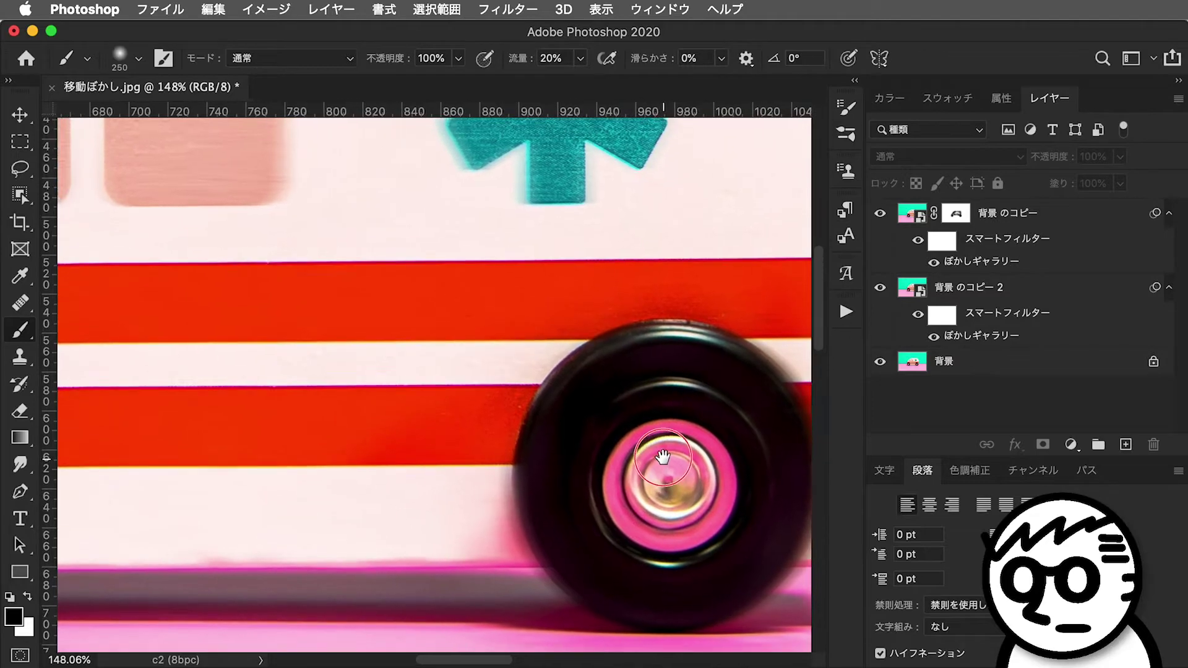
scroll(600, 442, "up", 1)
scroll(594, 439, "up", 3)
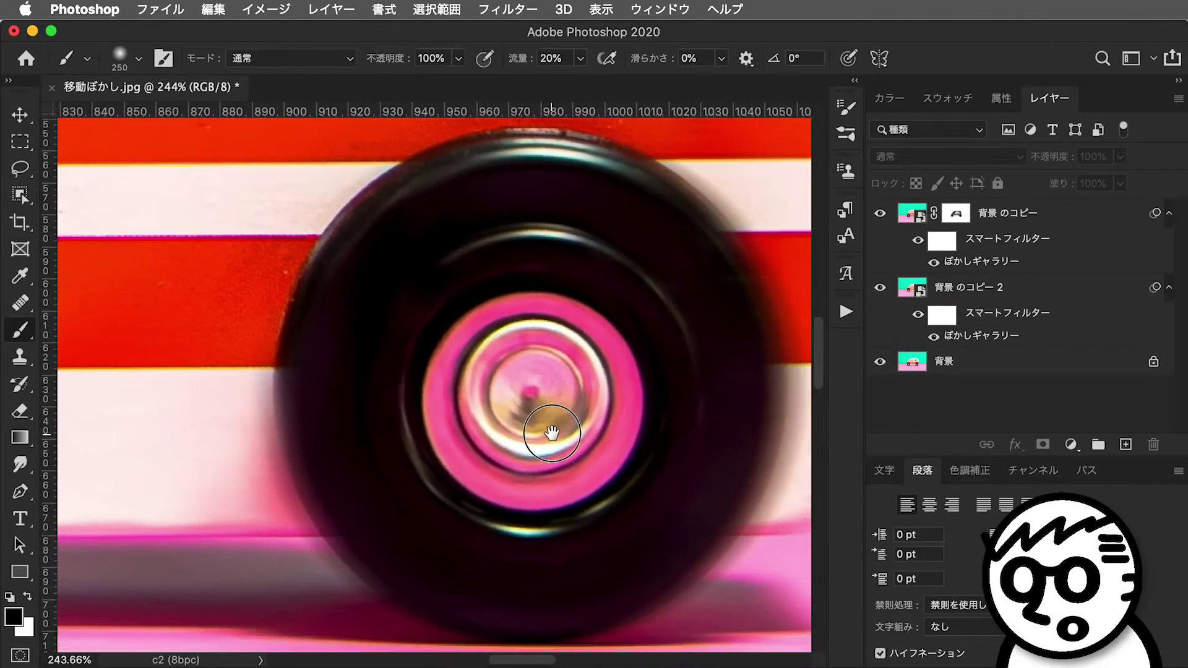
scroll(595, 439, "down", 1)
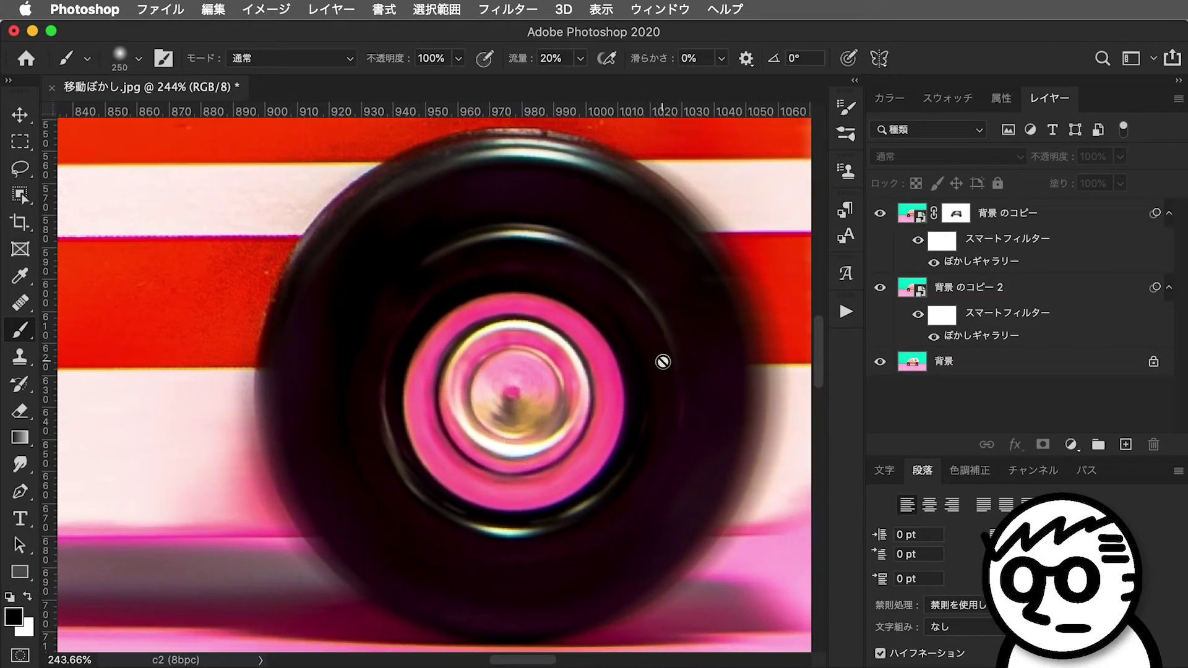
left_click(881, 288)
left_click(881, 289)
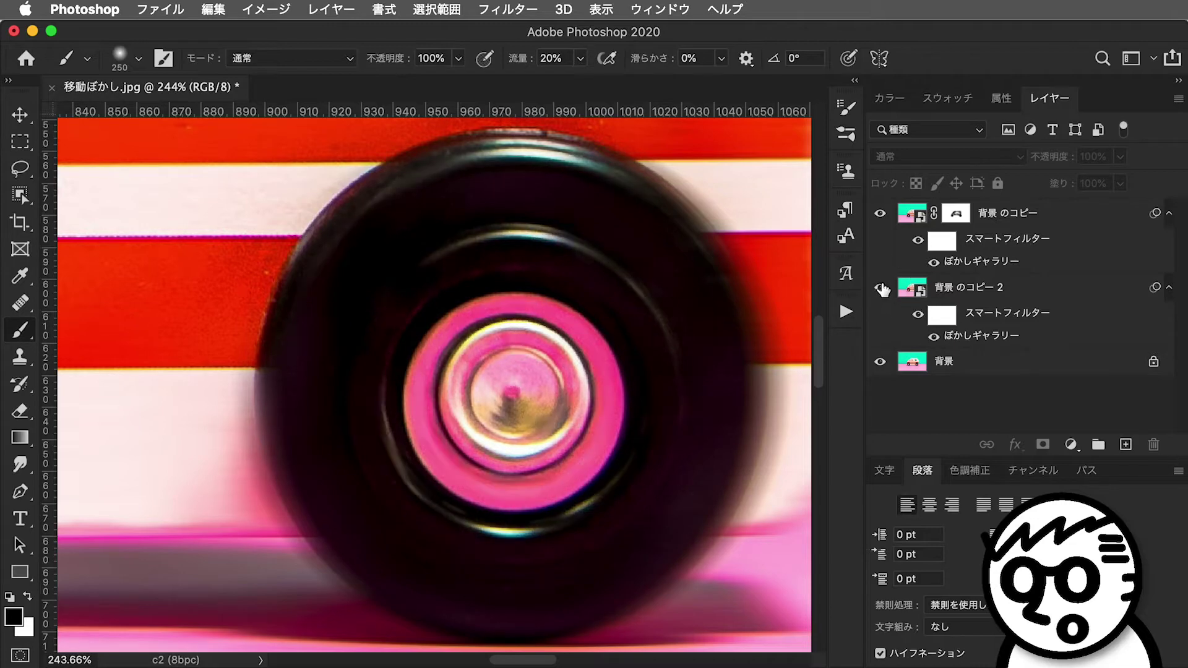
left_click(881, 288)
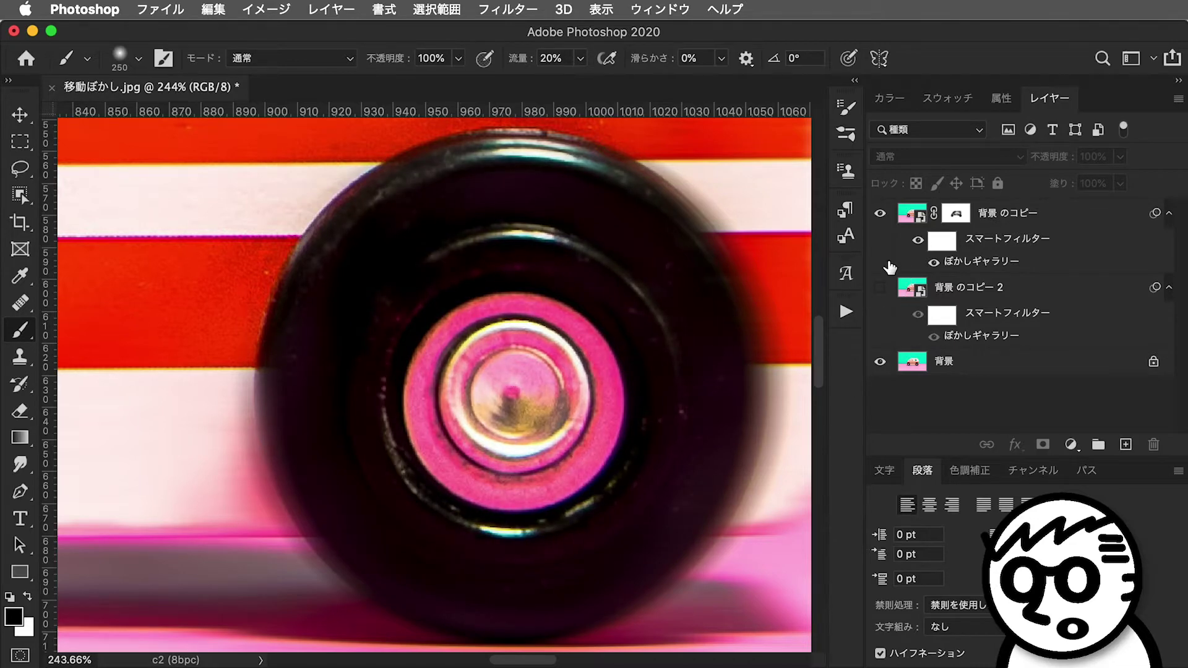
key("super+minus")
key("super+minus")
key("super+minus")
left_click(881, 288)
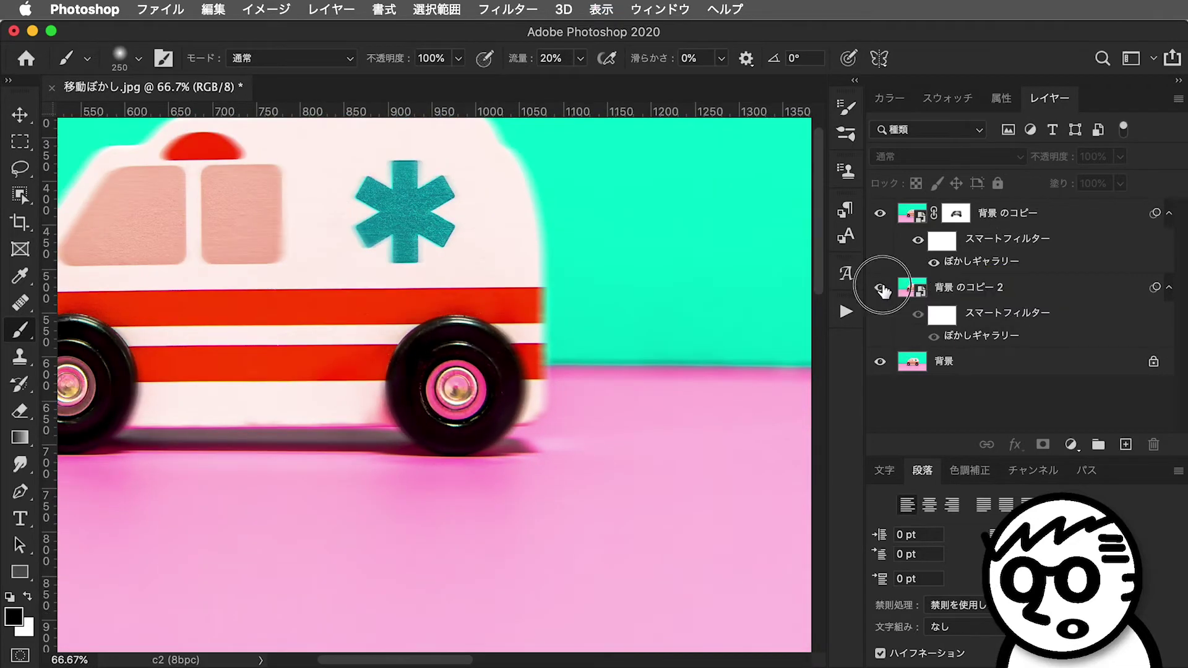
left_click_drag(508, 425, 708, 495)
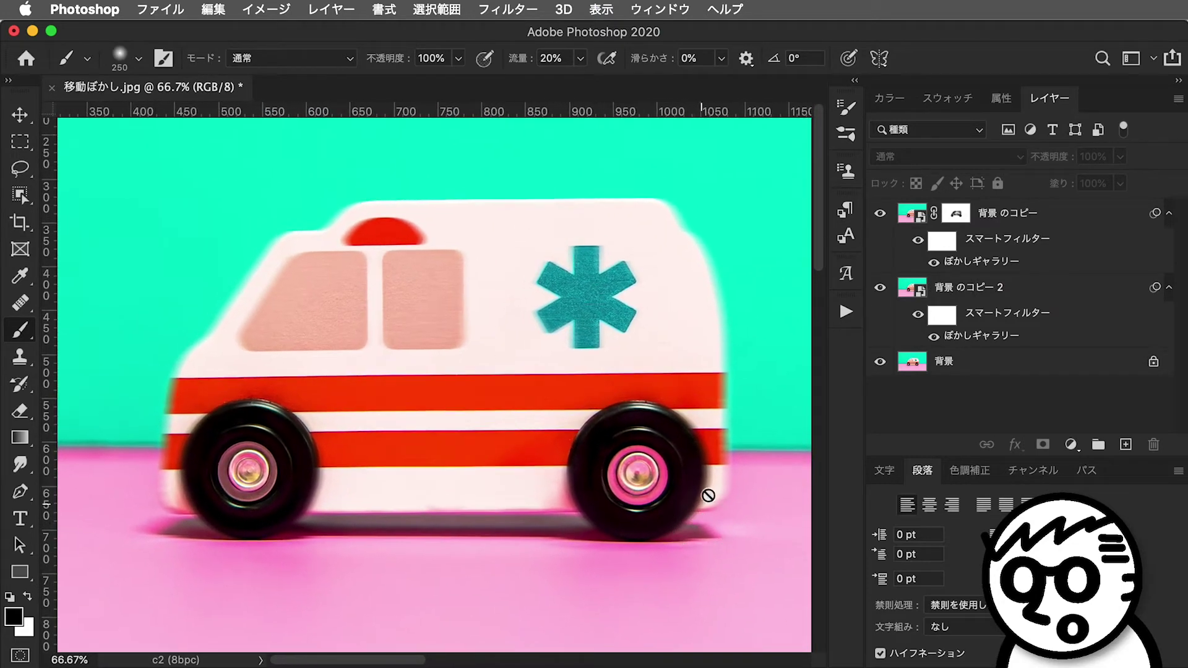
Step: Toggle the motion-blur and spin-blur layers off and on, leaving both visible
left_click(882, 213)
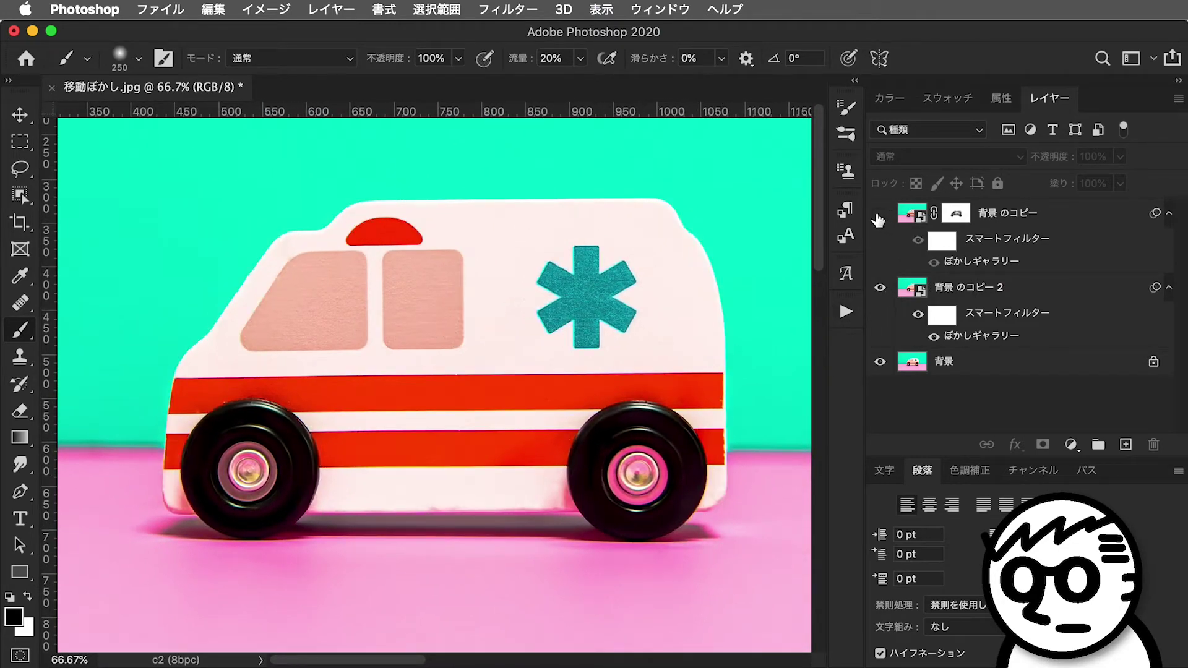
left_click(880, 214)
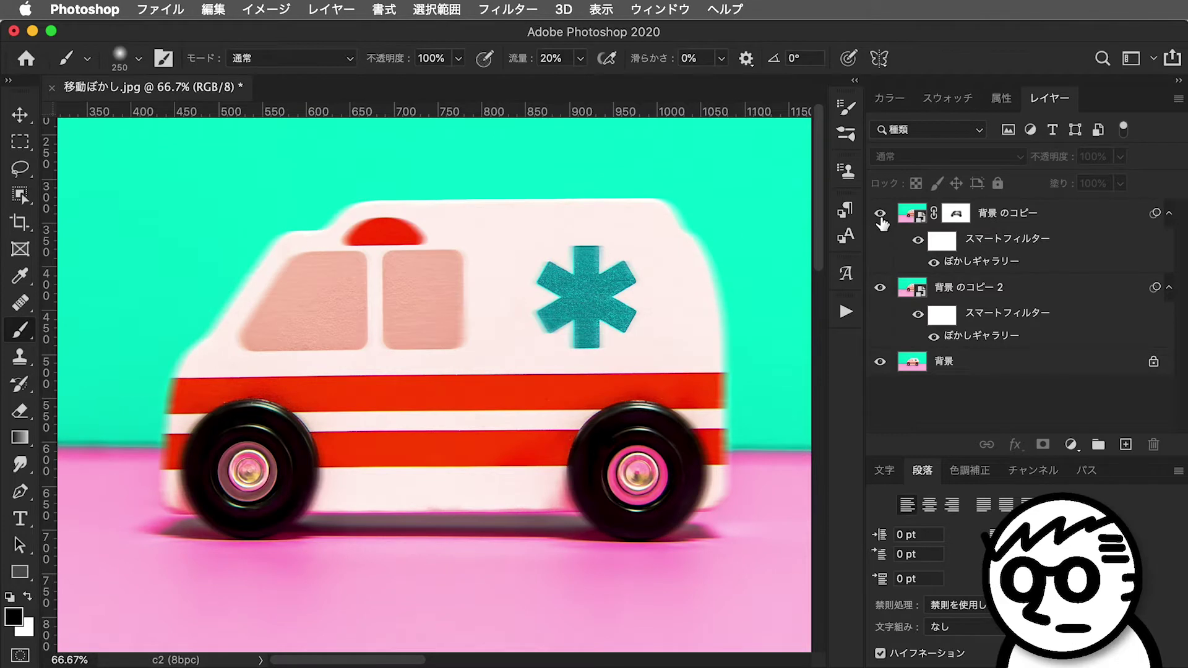
left_click(879, 214)
left_click(880, 214)
left_click(880, 288)
left_click(880, 288)
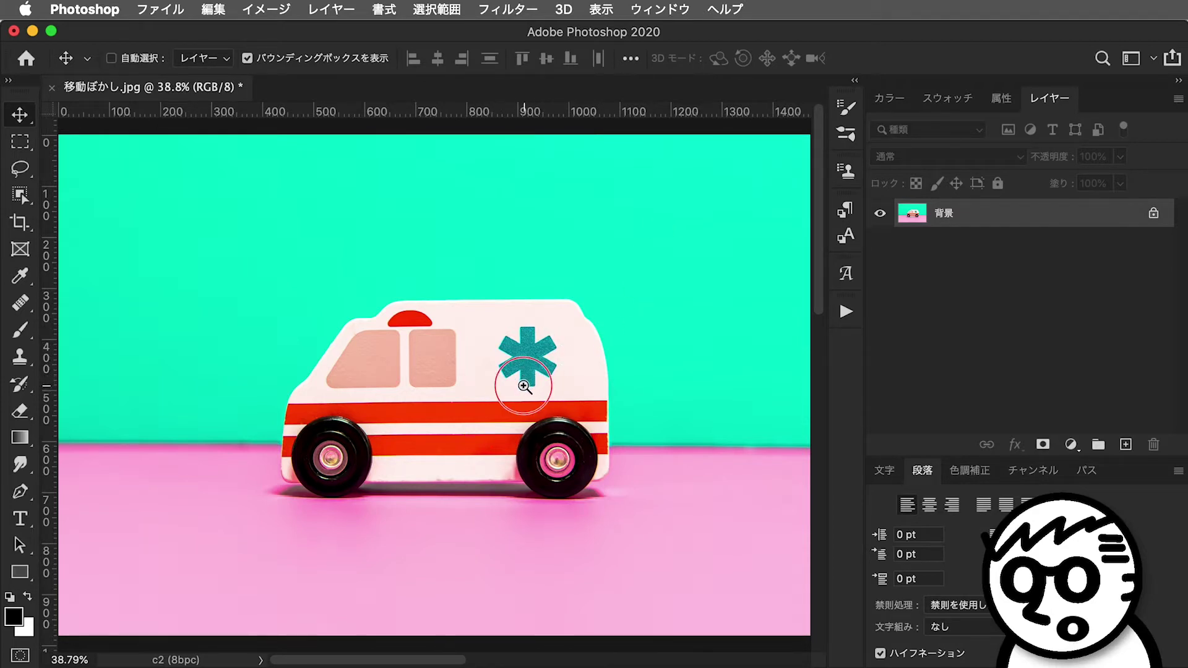
Step: Zoom in on the ambulance and duplicate the 背景 layer as 背景 のコピー
mouse_move(519, 373)
left_mouse_down()
mouse_move(488, 444)
mouse_move(537, 434)
left_mouse_up()
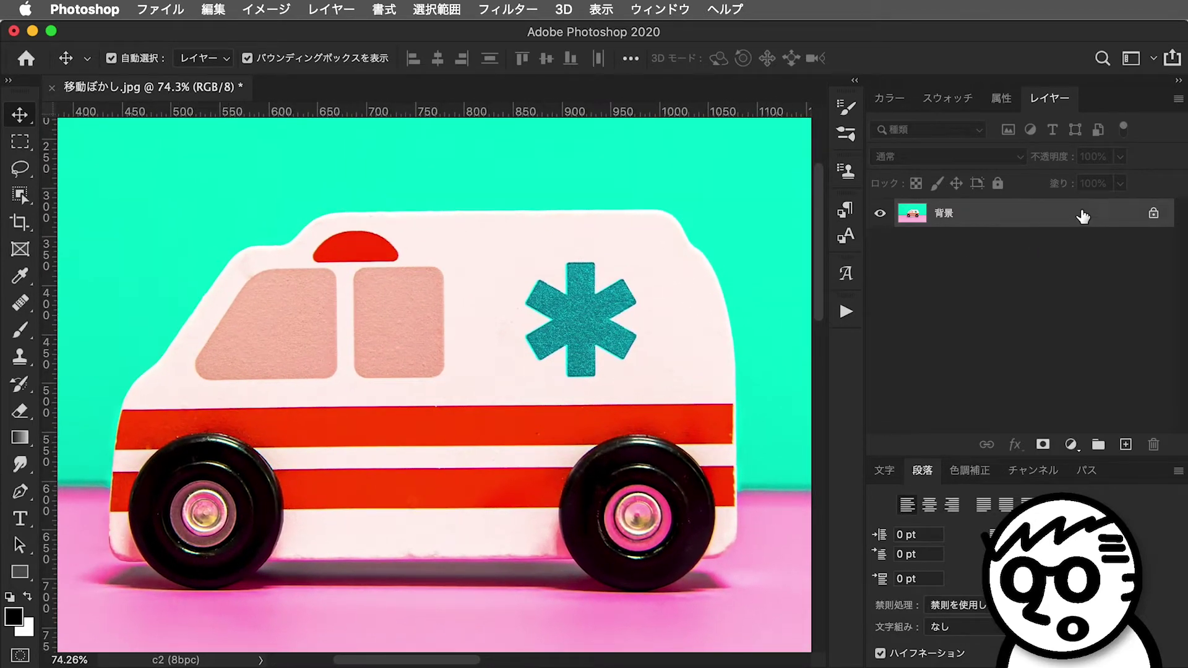
left_click_drag(1083, 216, 1130, 441)
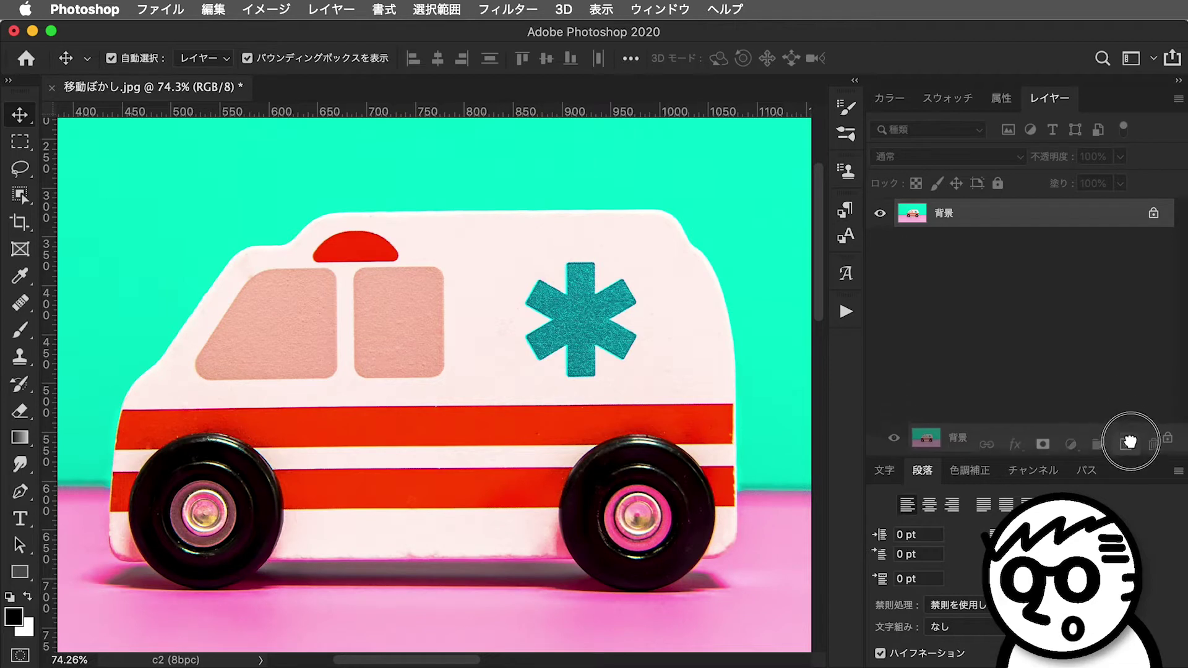
left_click_drag(1130, 442, 1125, 444)
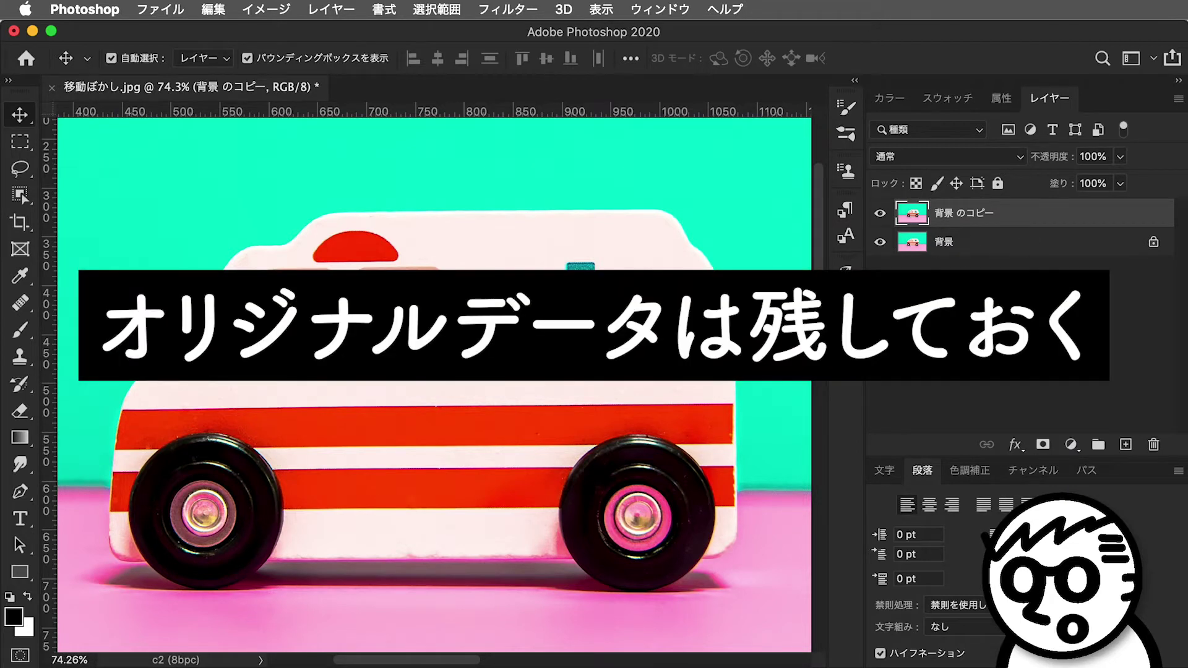
Step: Convert 背景 のコピー for Smart Filters and reach the Filter menu's Blur Gallery list
left_click(539, 9)
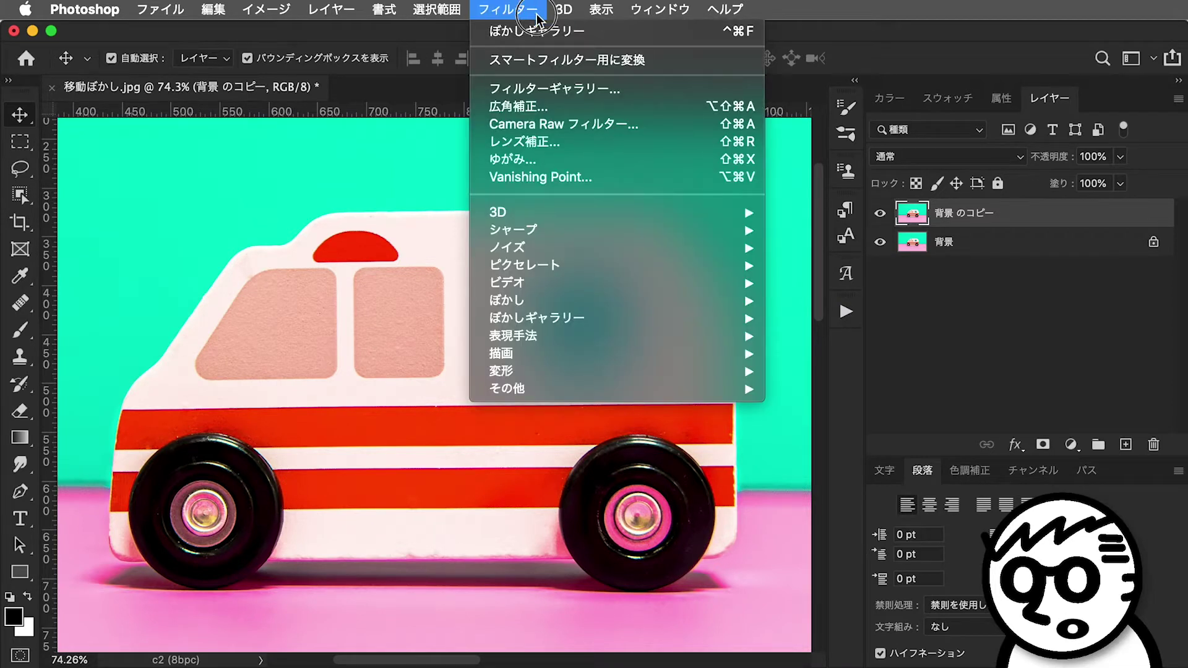
left_click(540, 64)
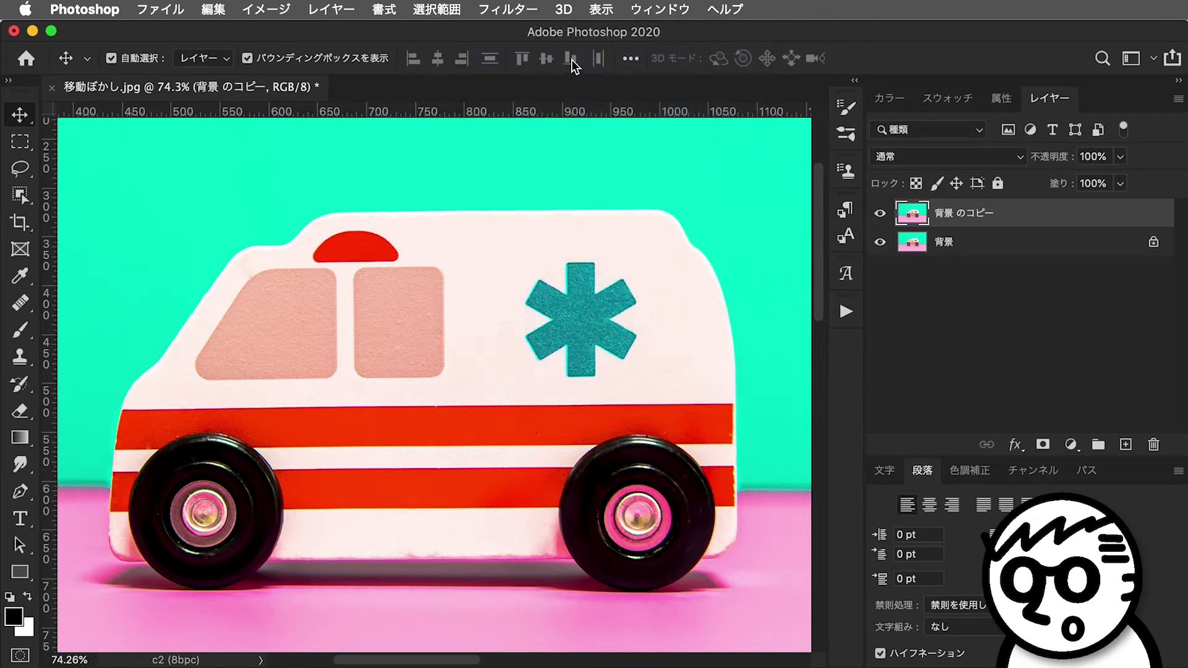
left_click(518, 13)
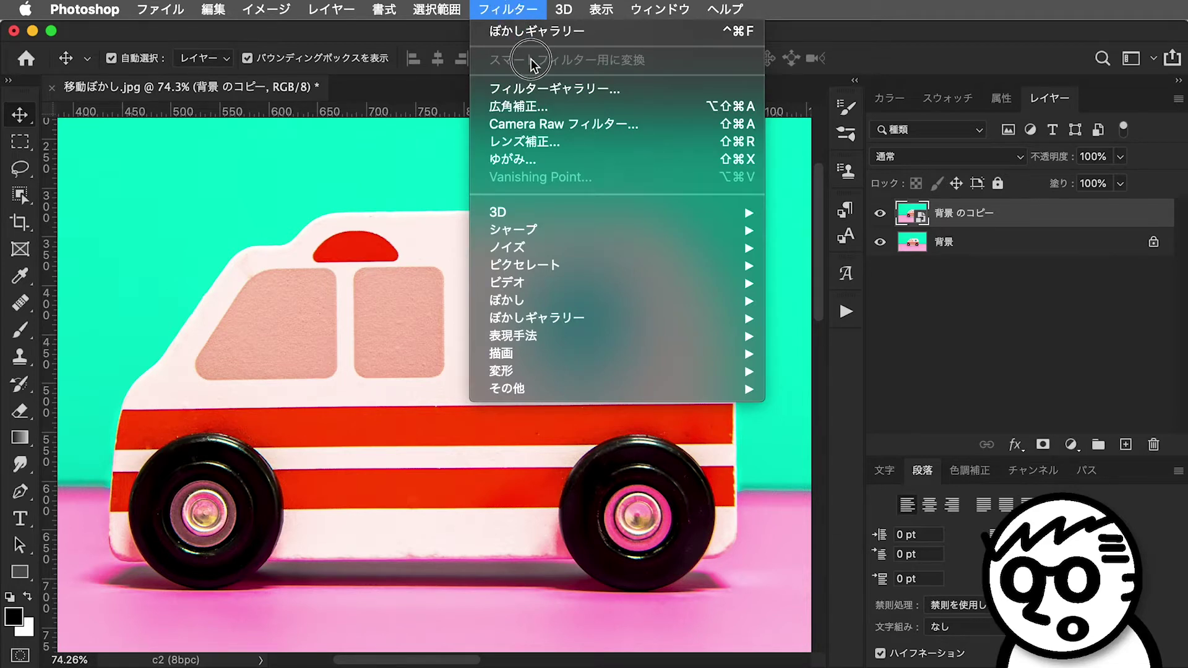
left_click(523, 11)
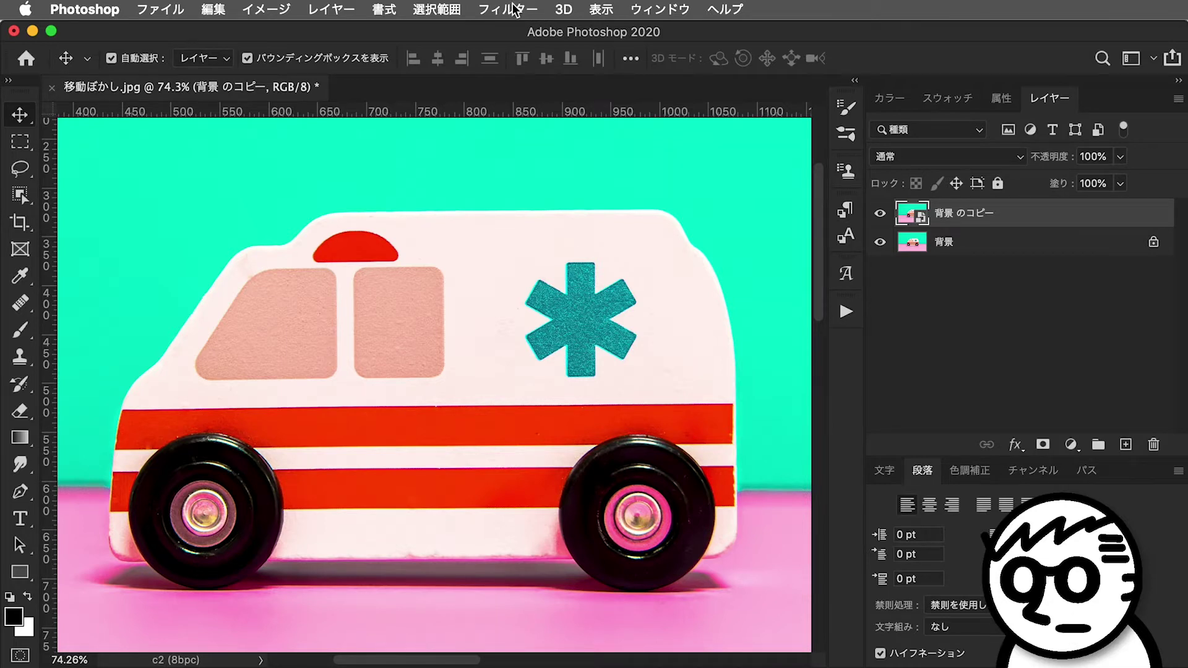
left_click(513, 9)
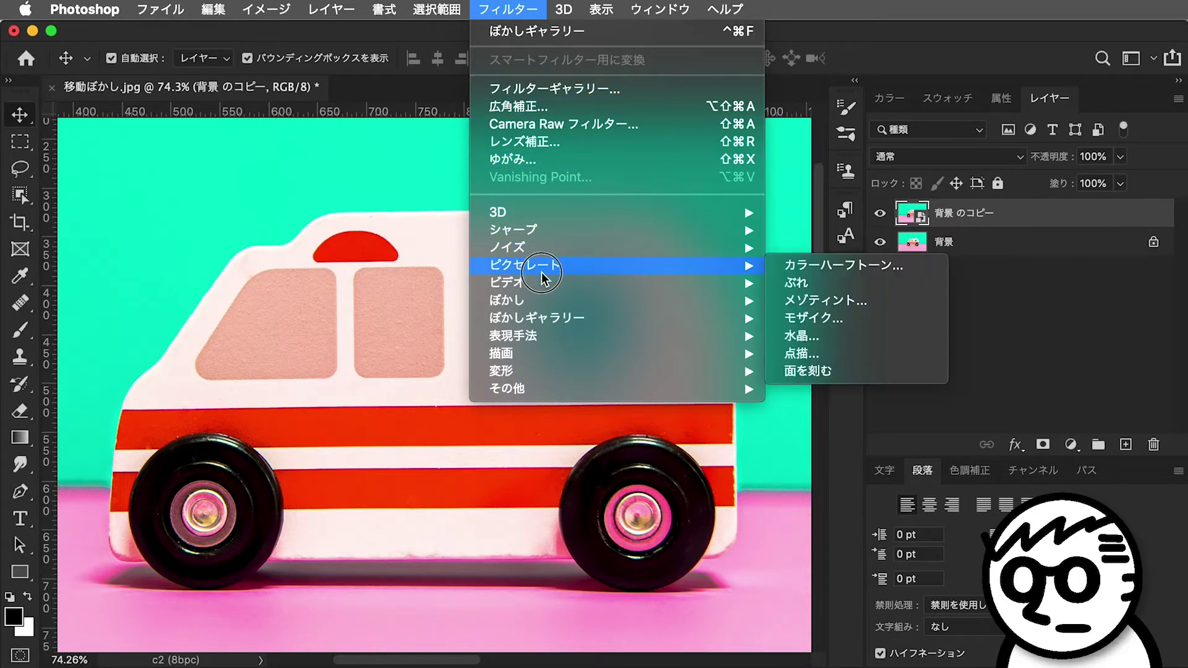
mouse_move(536, 317)
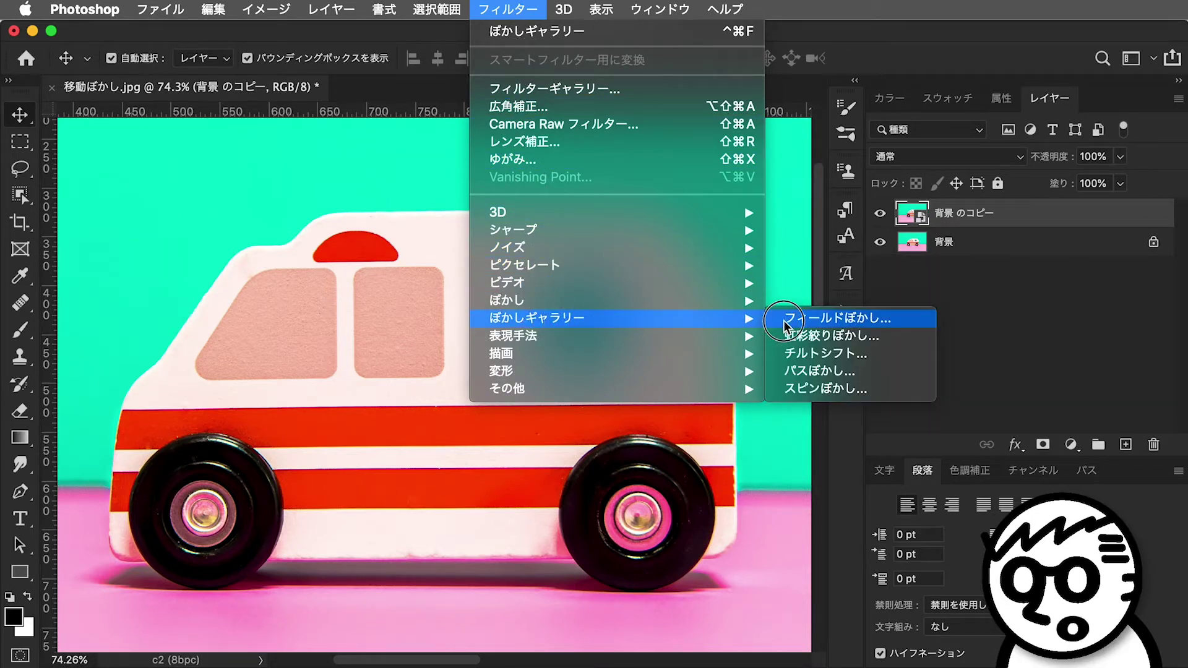
Step: Apply Path Blur, angle its endpoint upward, and draw a curved path from rear to front wheel
left_click(815, 372)
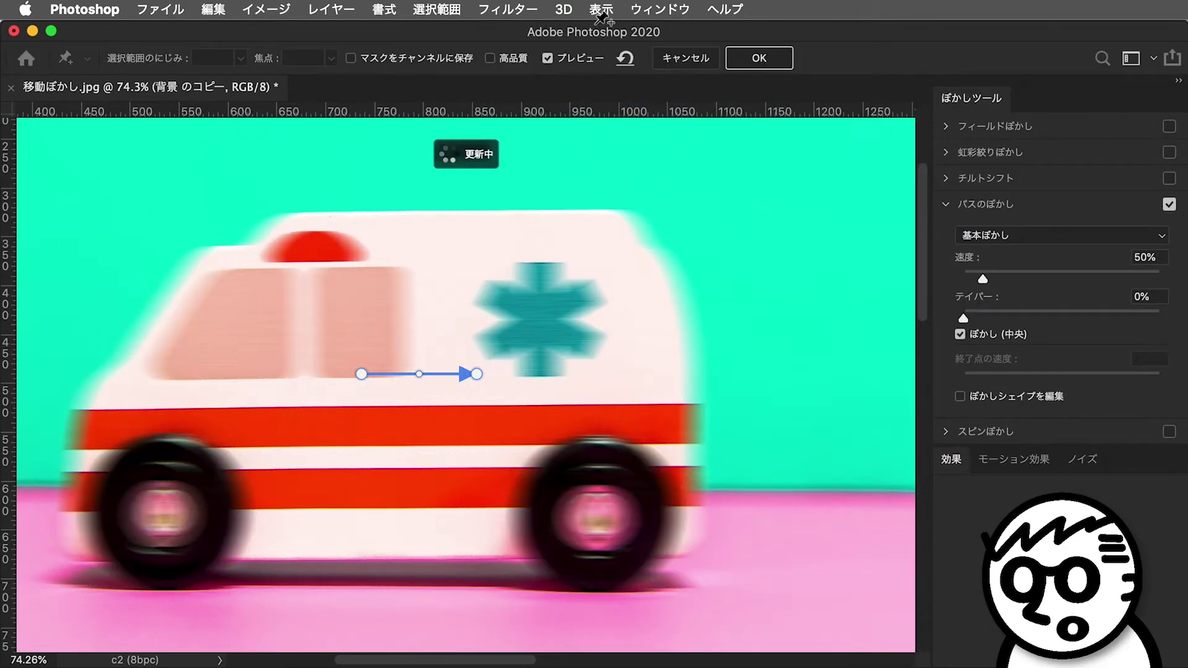
left_click_drag(615, 336, 706, 340)
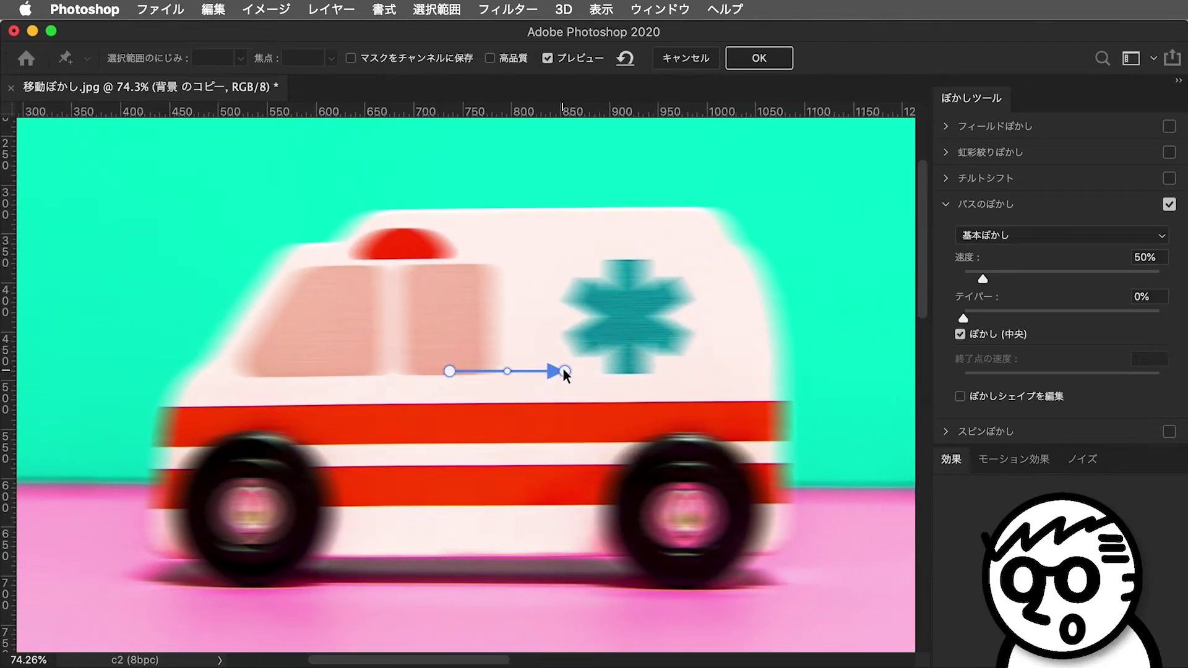
left_click_drag(564, 370, 560, 295)
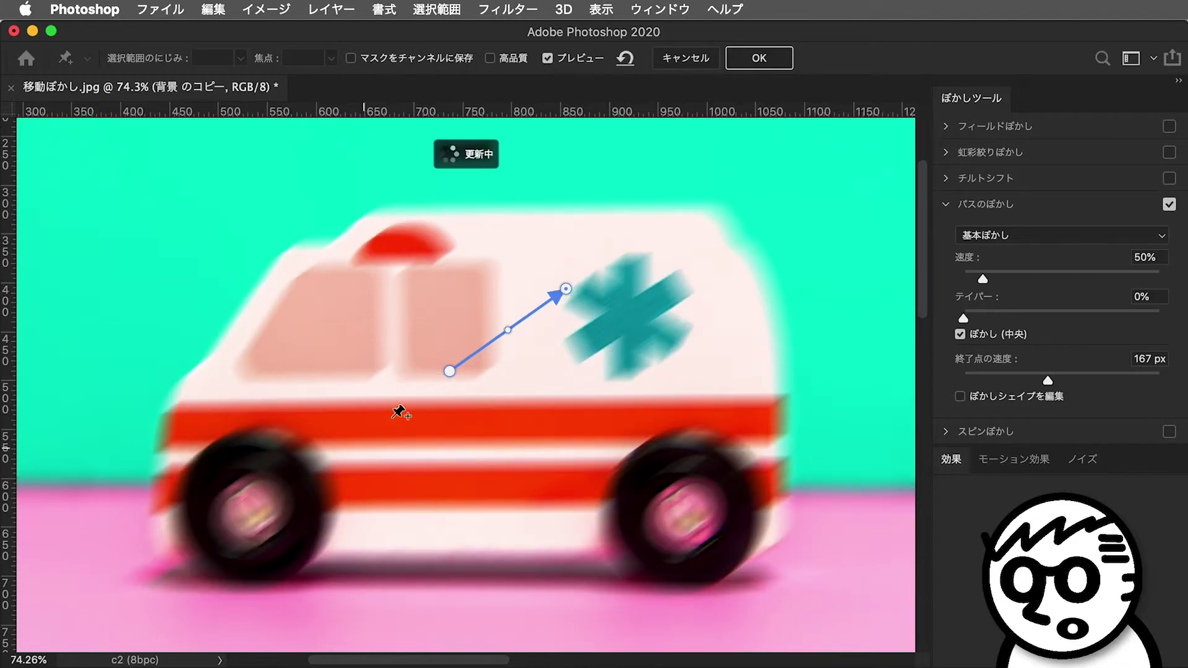
left_click(334, 442)
left_click(445, 507)
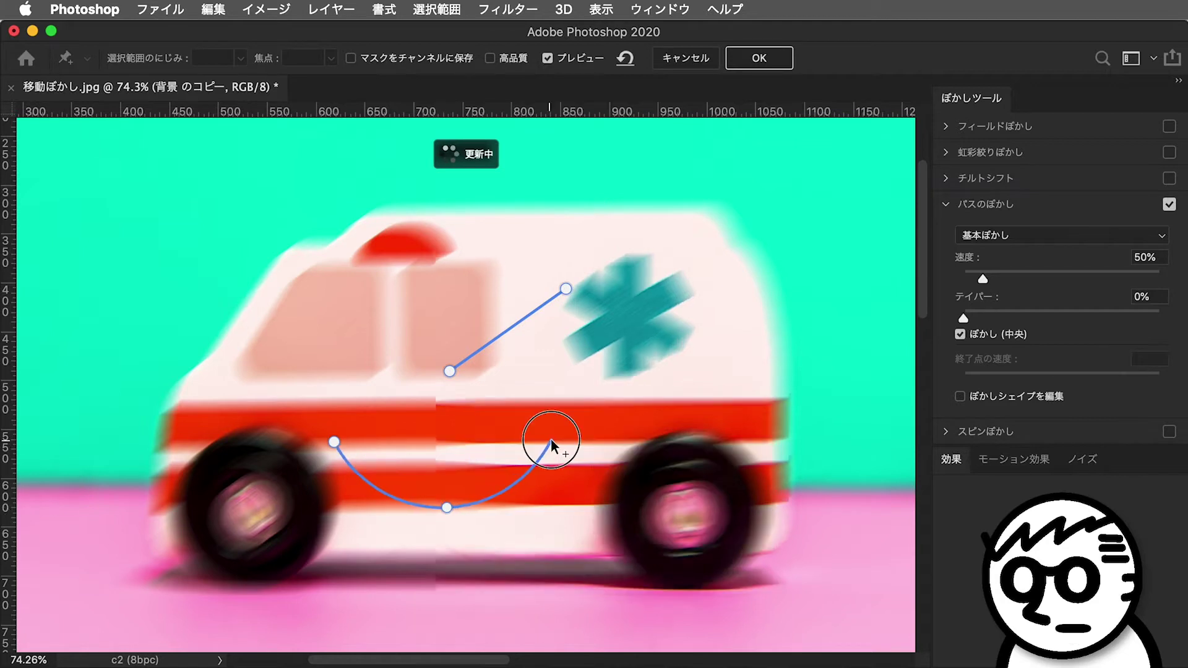
left_click(651, 511)
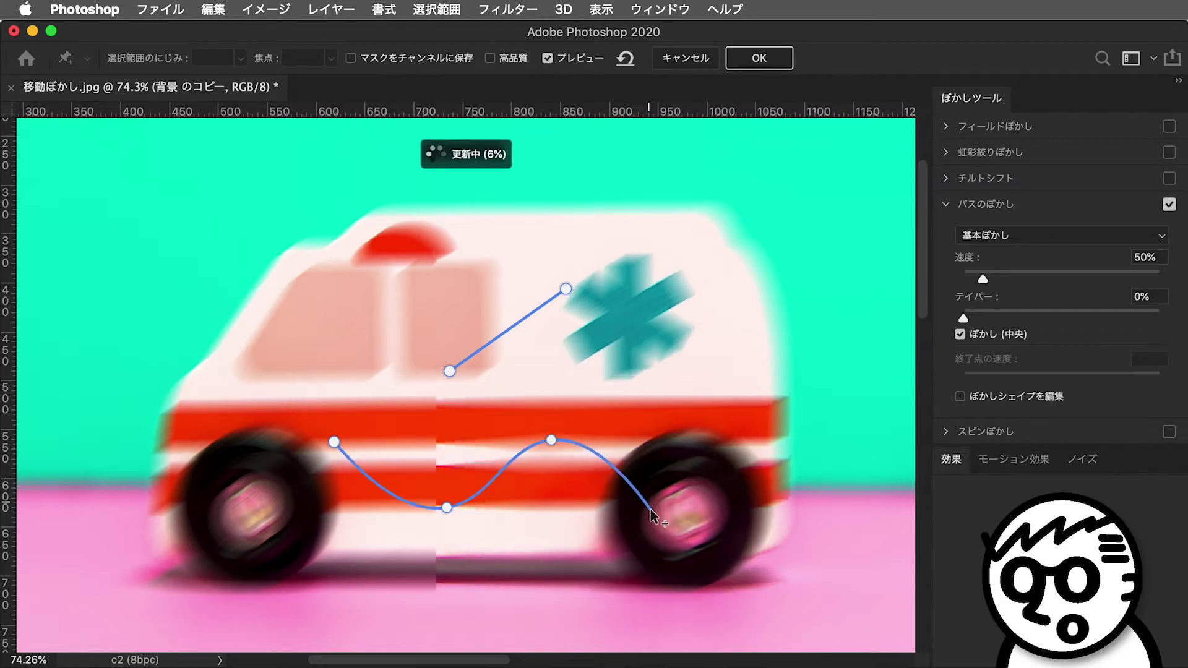
double_click(679, 480)
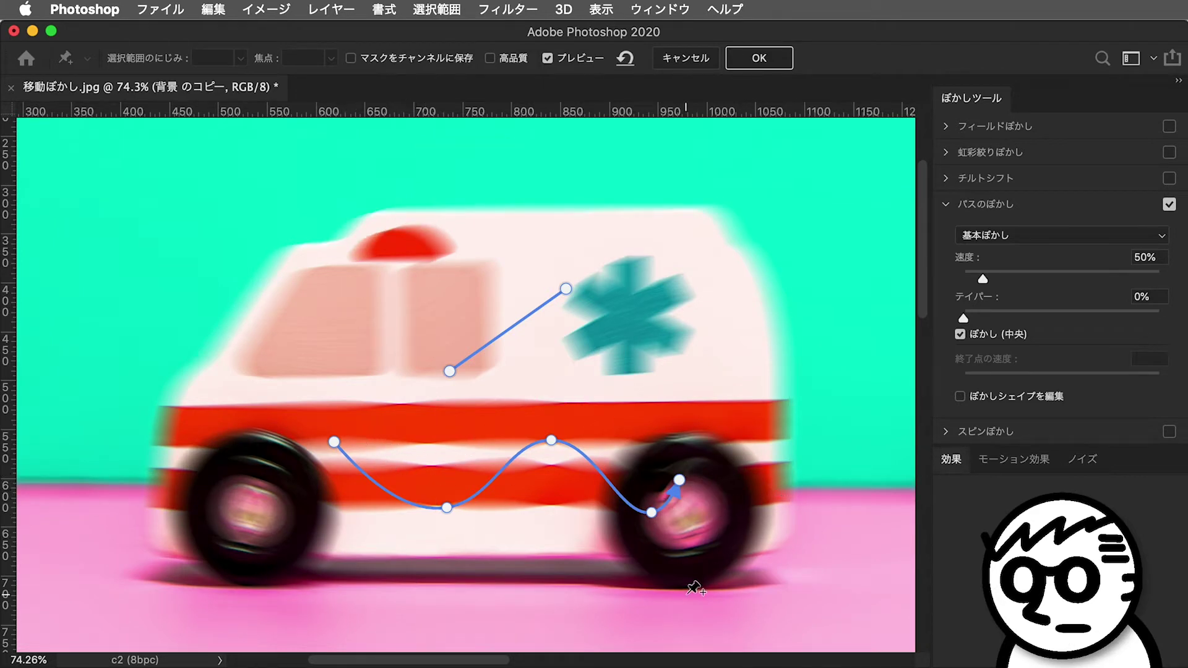
Step: Delete the curved and diagonal blur paths and start a new horizontal path
key("Delete")
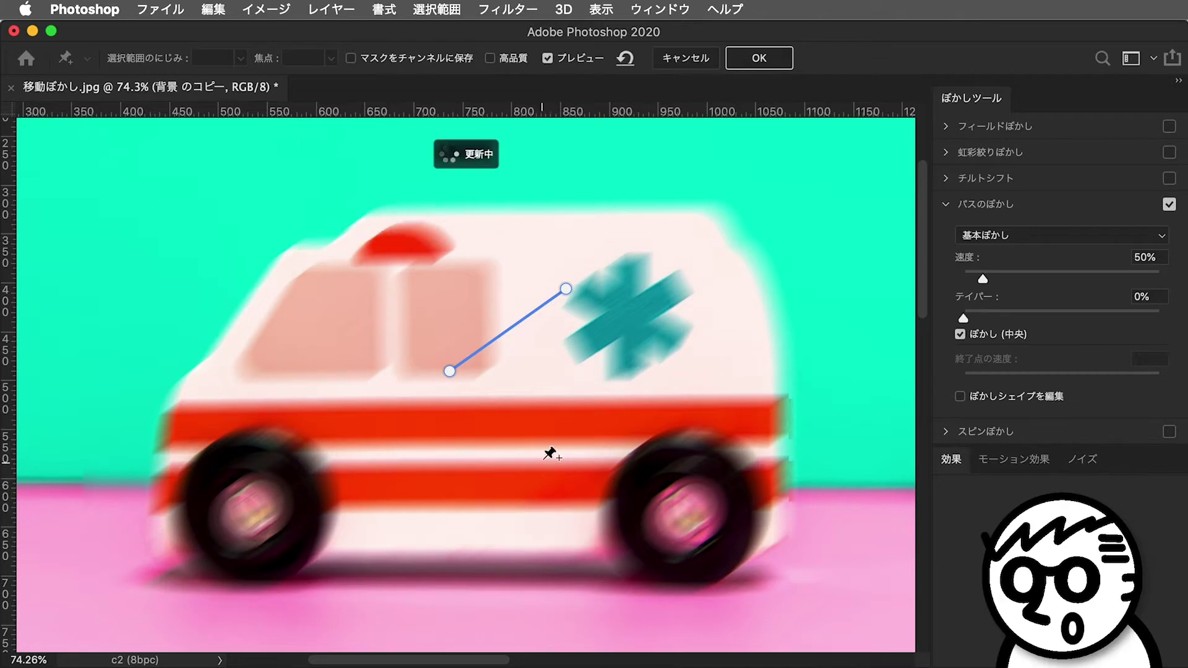
key("Delete")
left_click(403, 395)
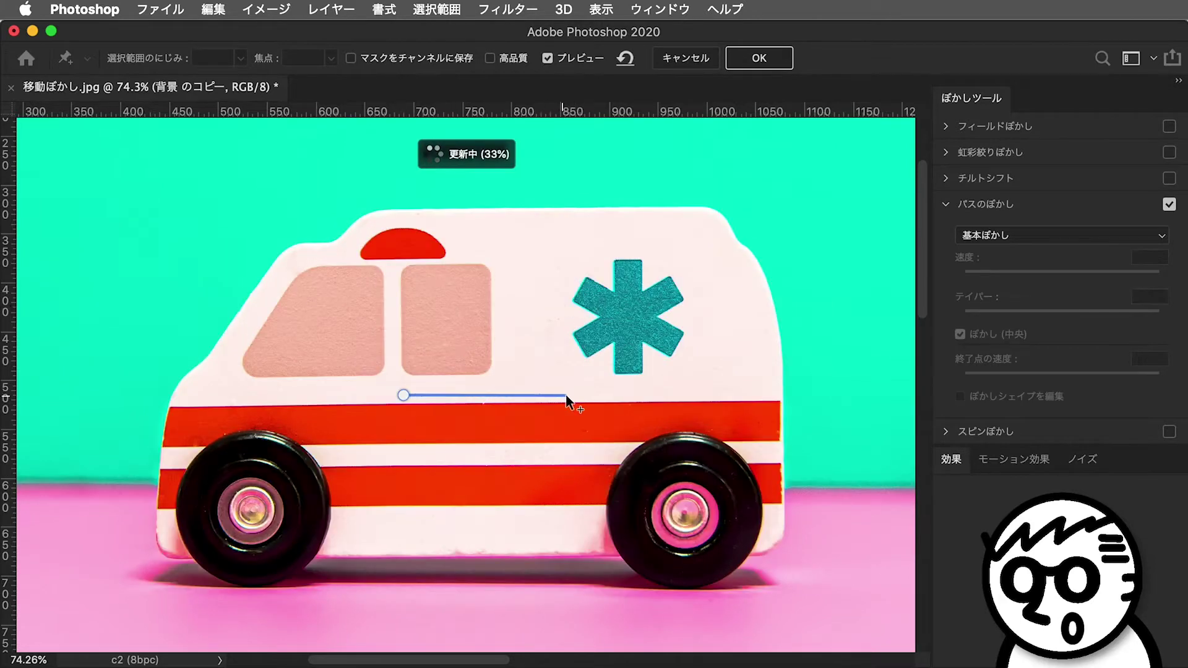
Step: Finish the horizontal path, set the Path Blur speed to 25%, and apply the filter
double_click(569, 394)
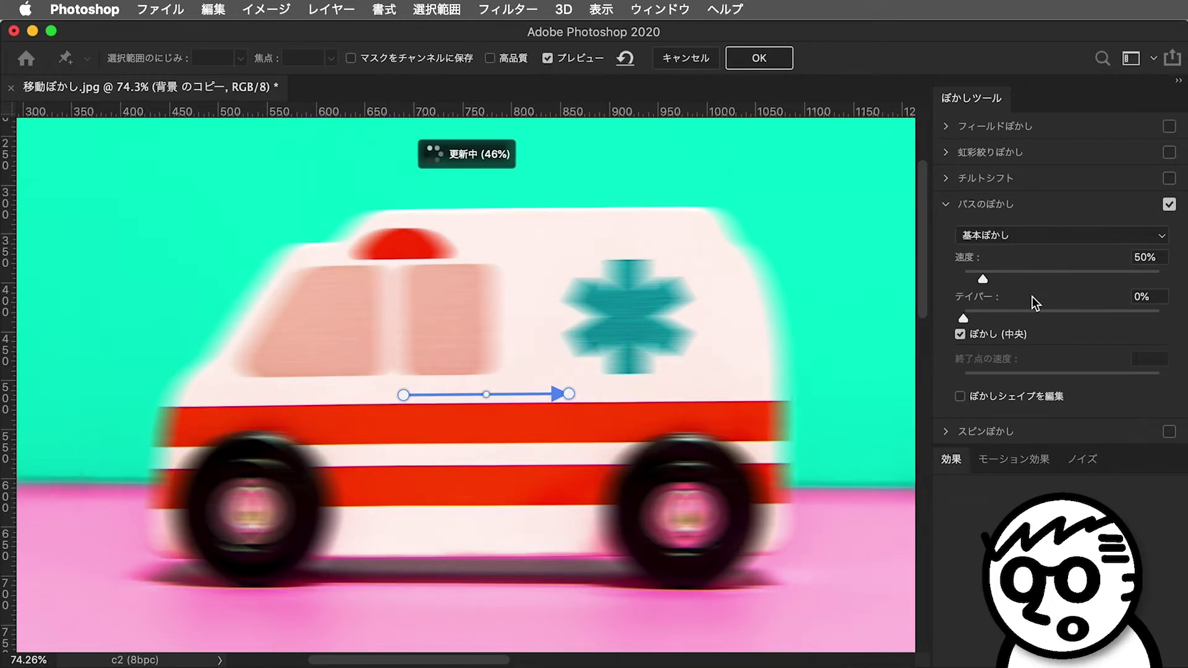
left_click(1103, 272)
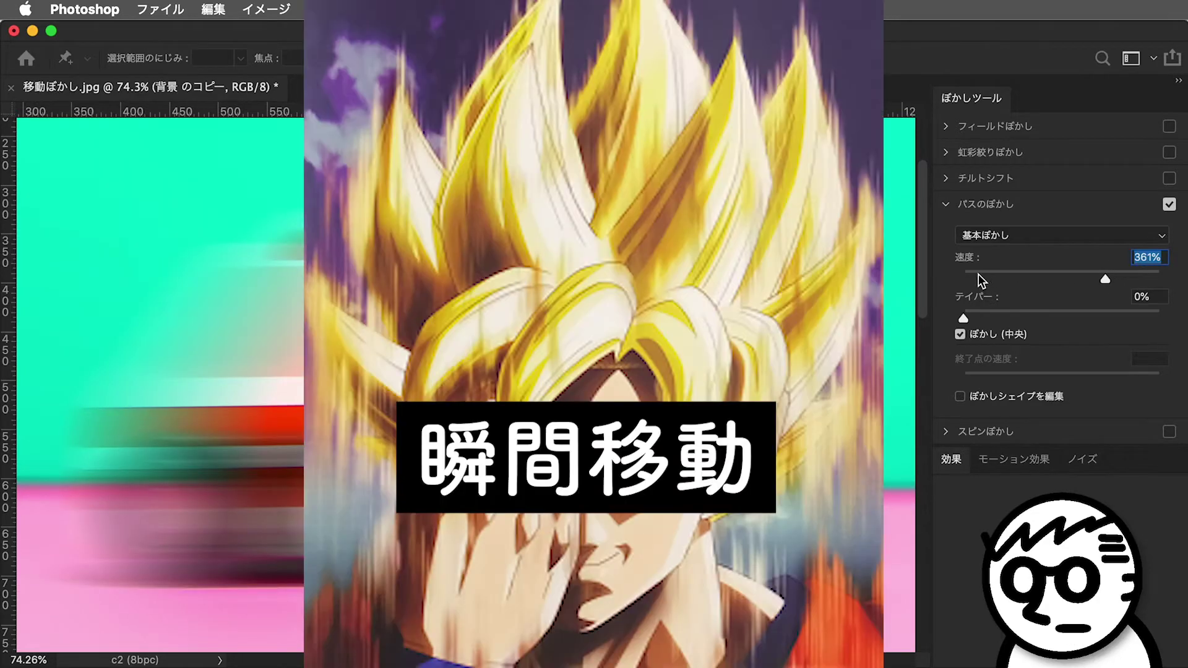
left_click(982, 276)
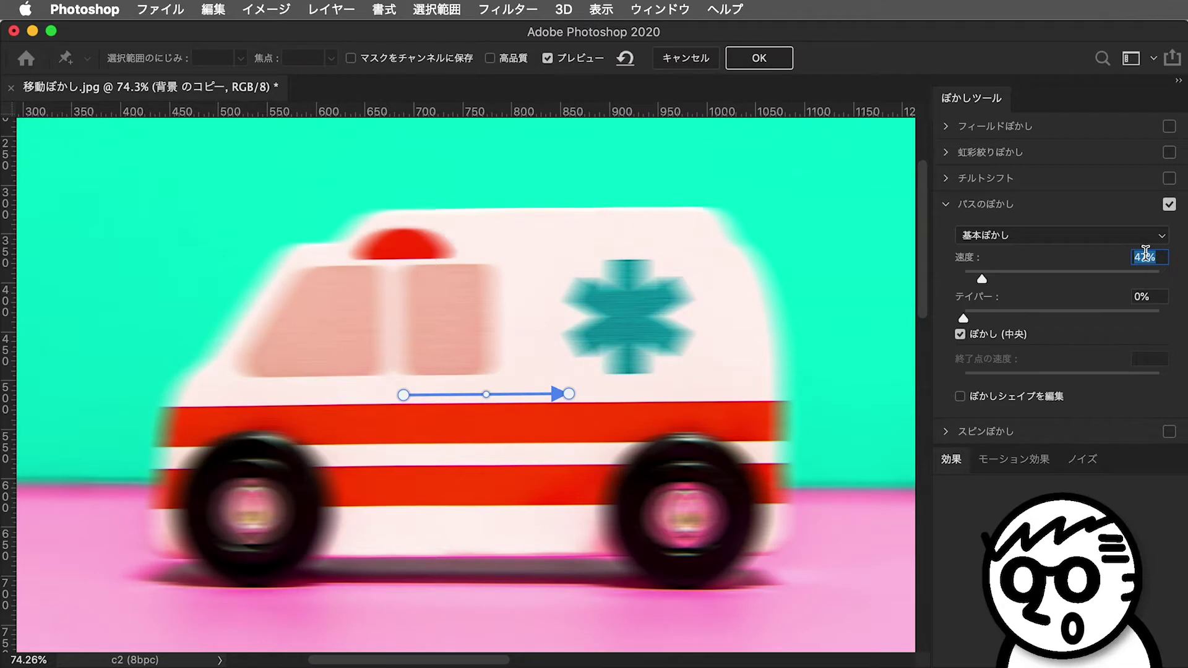
type("47")
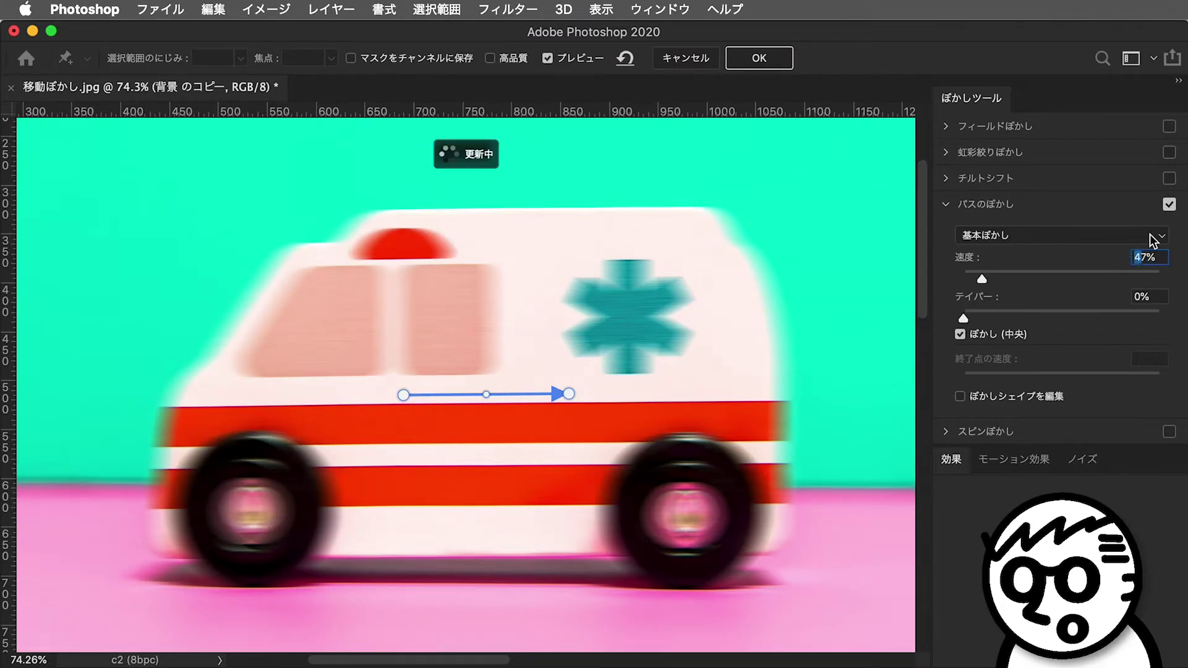
type("25")
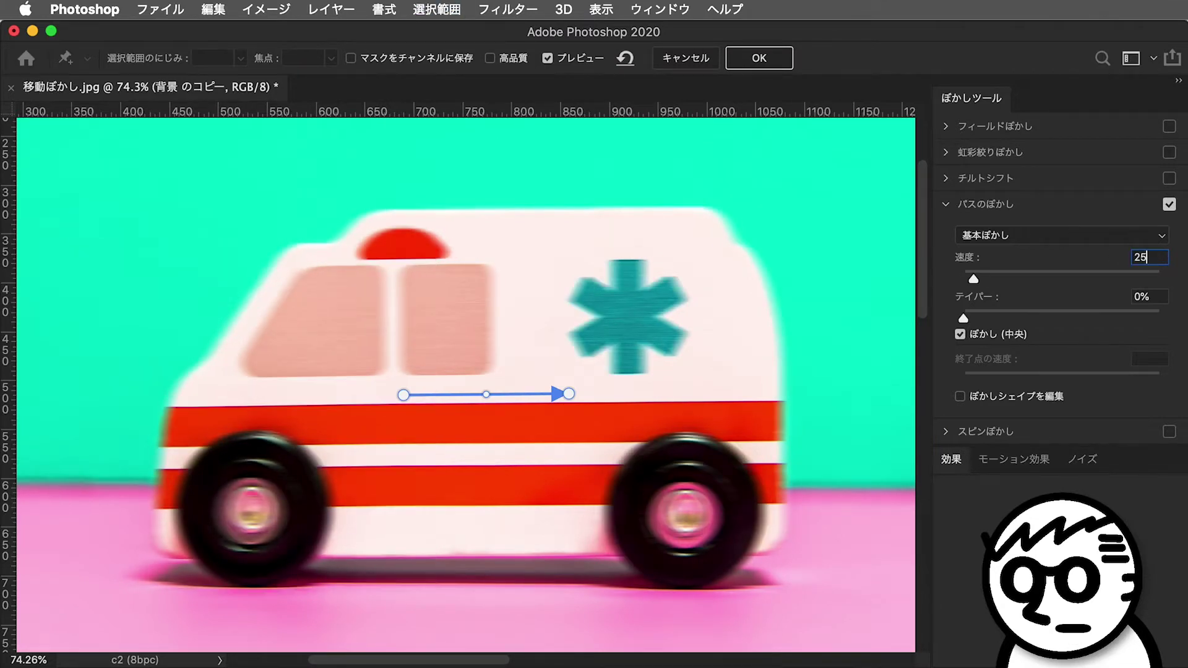
left_click(773, 60)
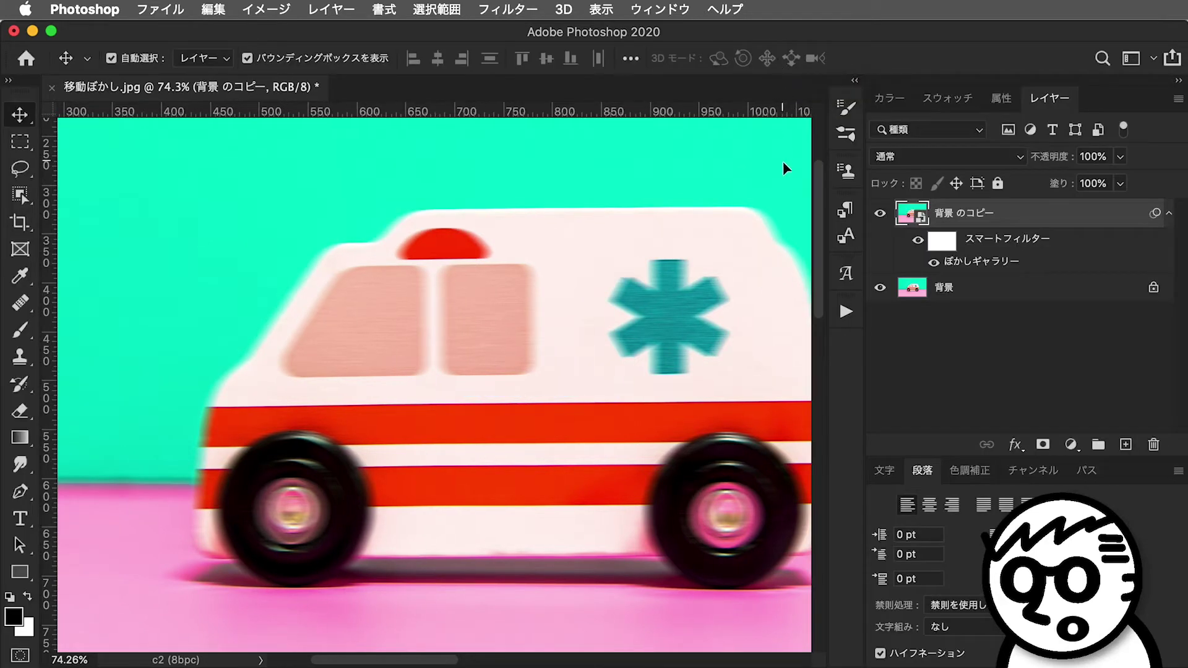
Step: Add a layer mask to 背景 のコピー and set up a black soft round 400 px brush
scroll(681, 297, "right", 2)
scroll(644, 346, "right", 3)
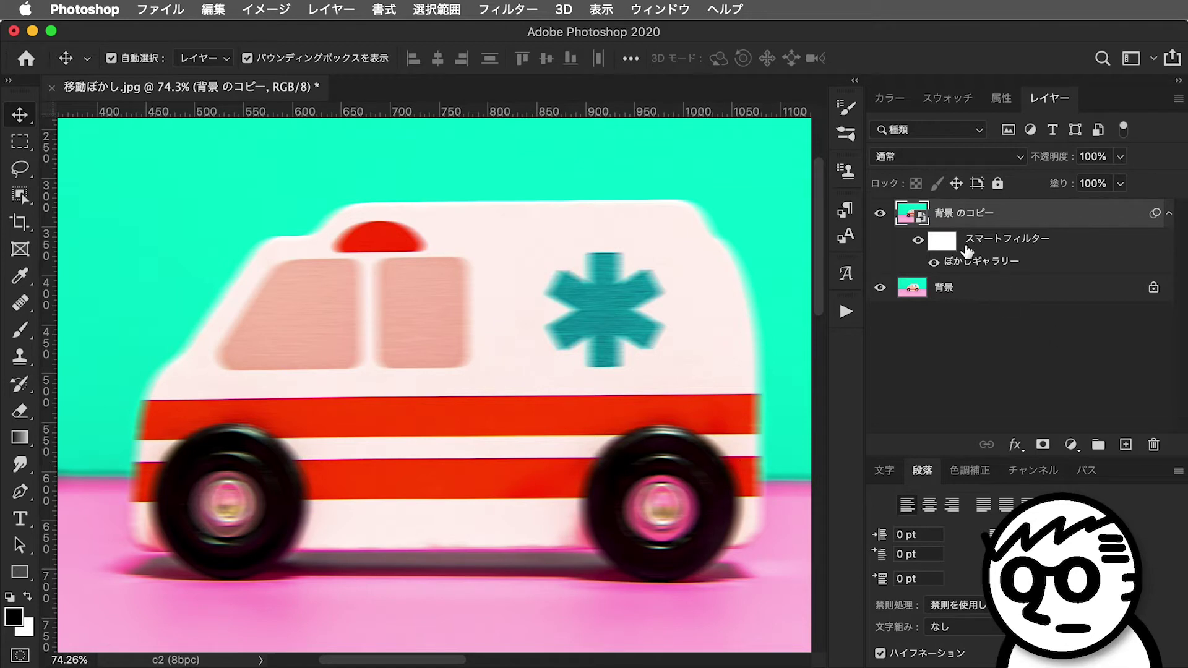
left_click(1044, 446)
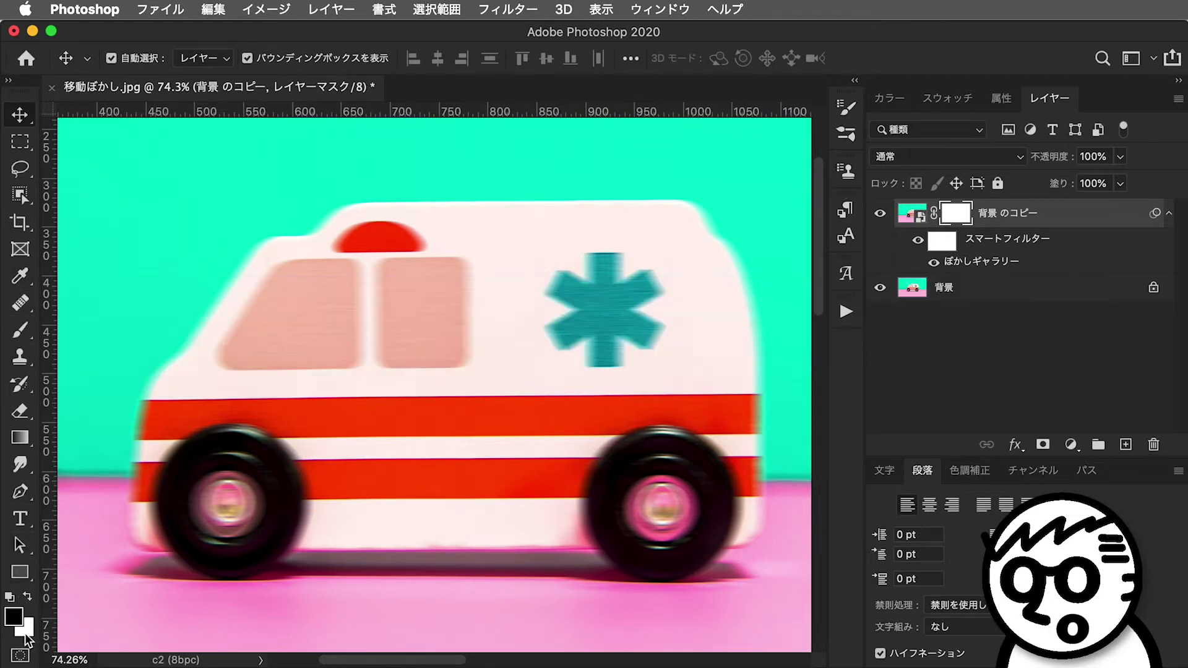
left_click(10, 597)
left_click(20, 331)
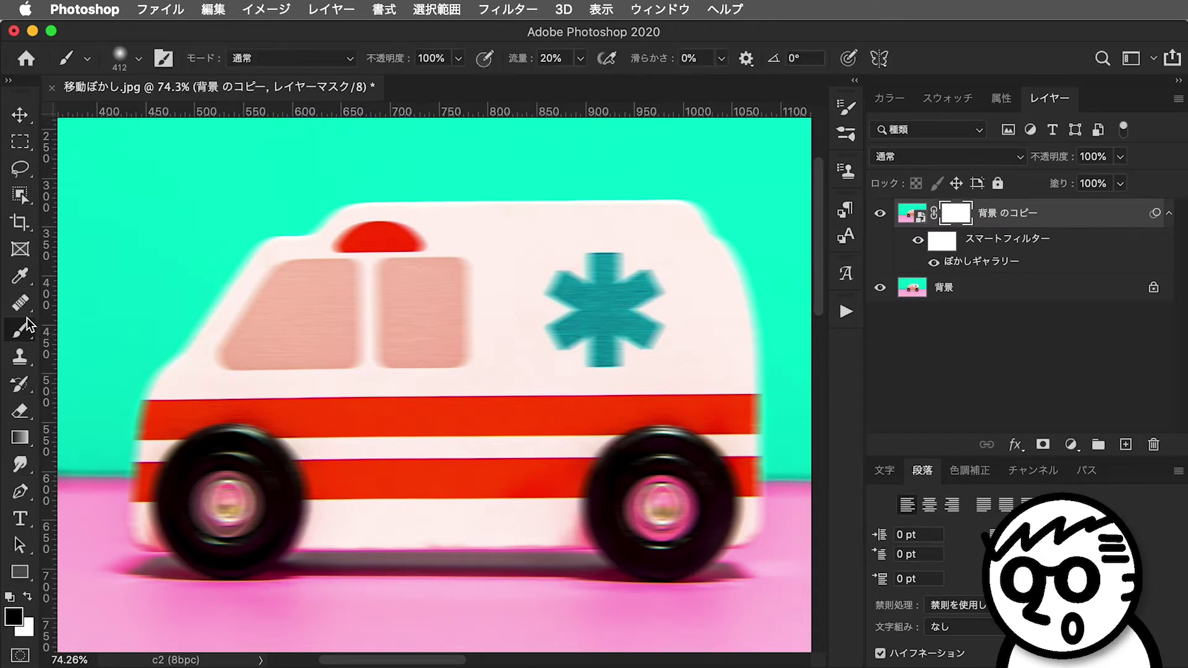
left_click(136, 60)
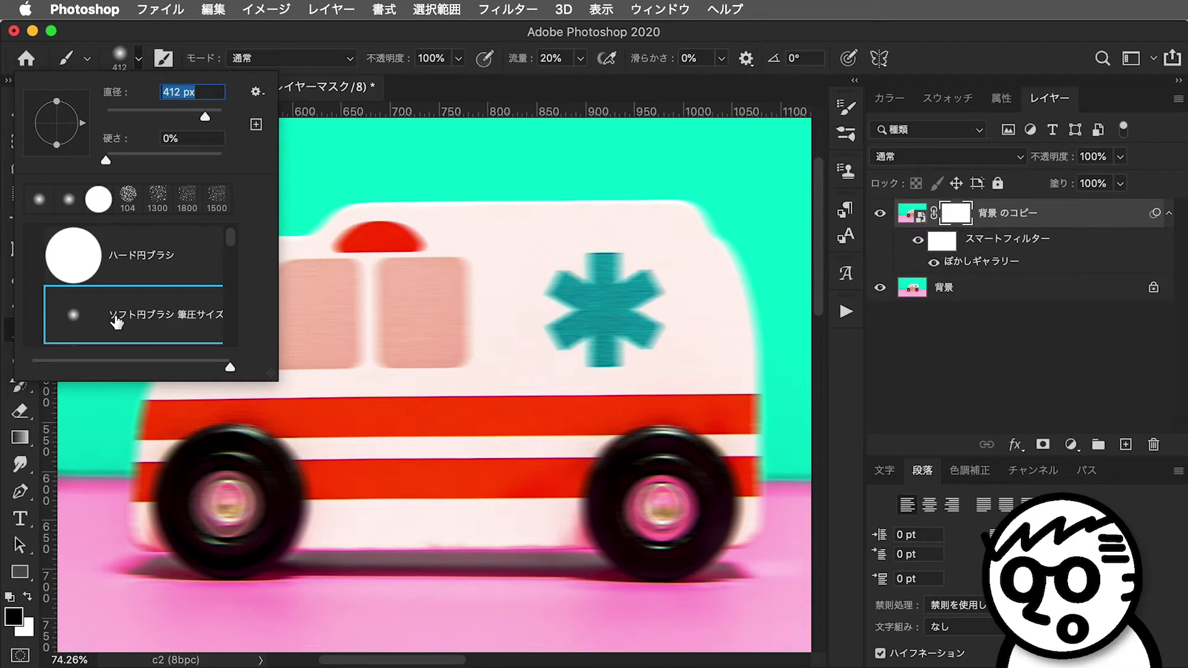
left_click(202, 319)
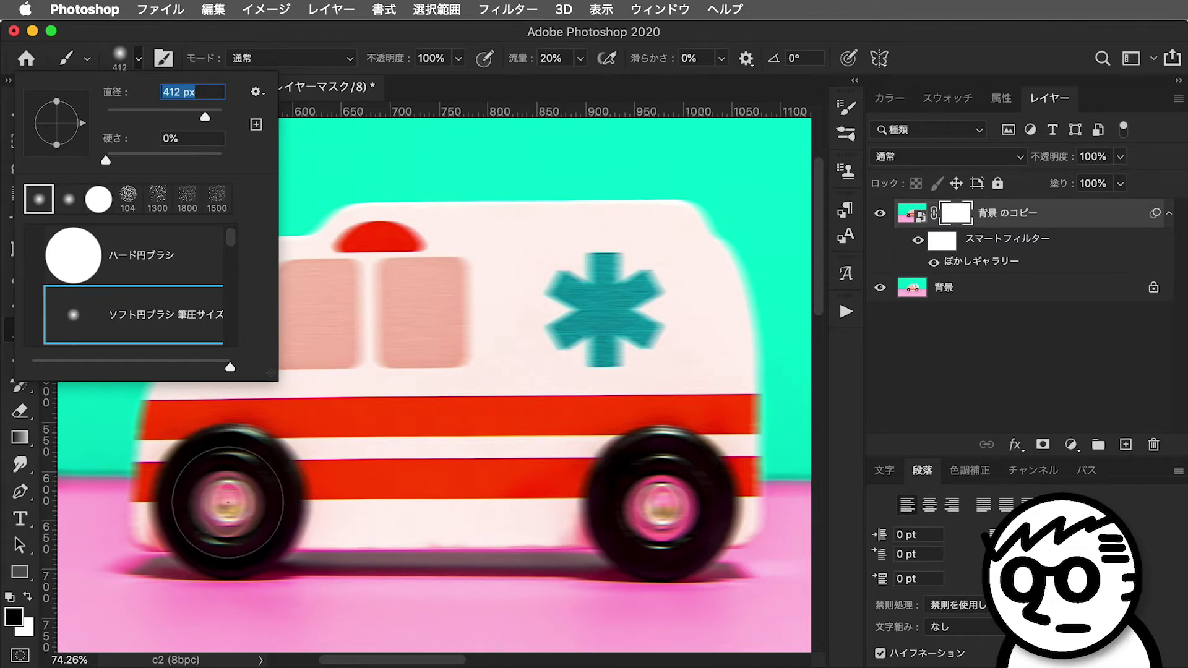
left_click(228, 502)
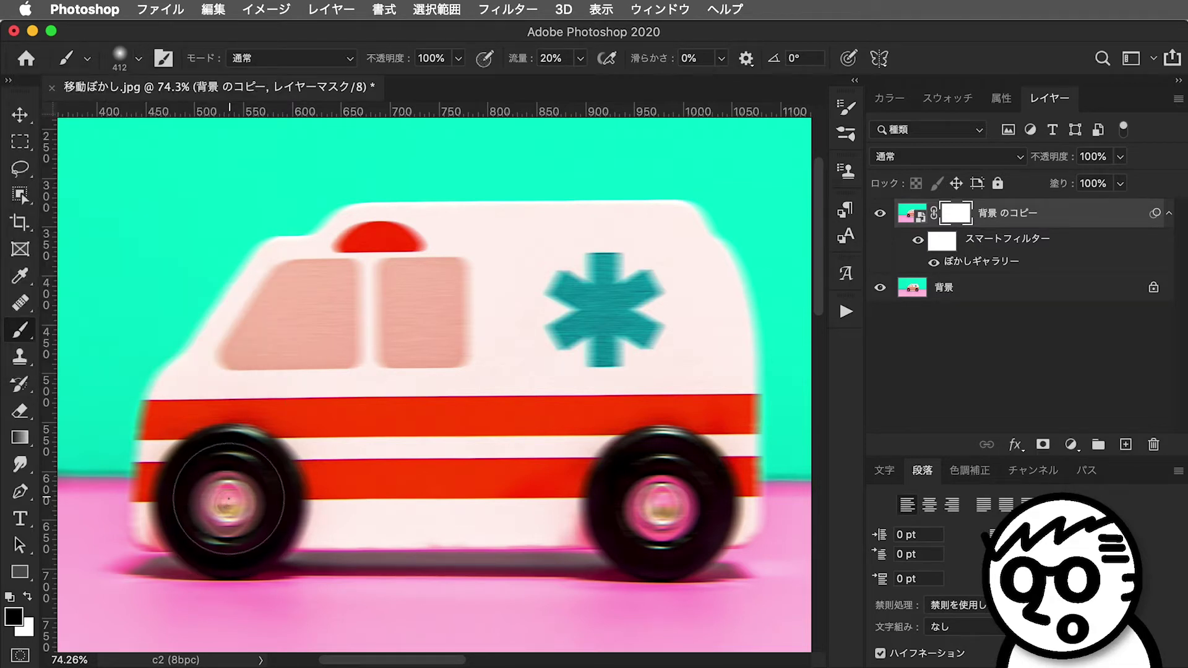
key("bracketleft")
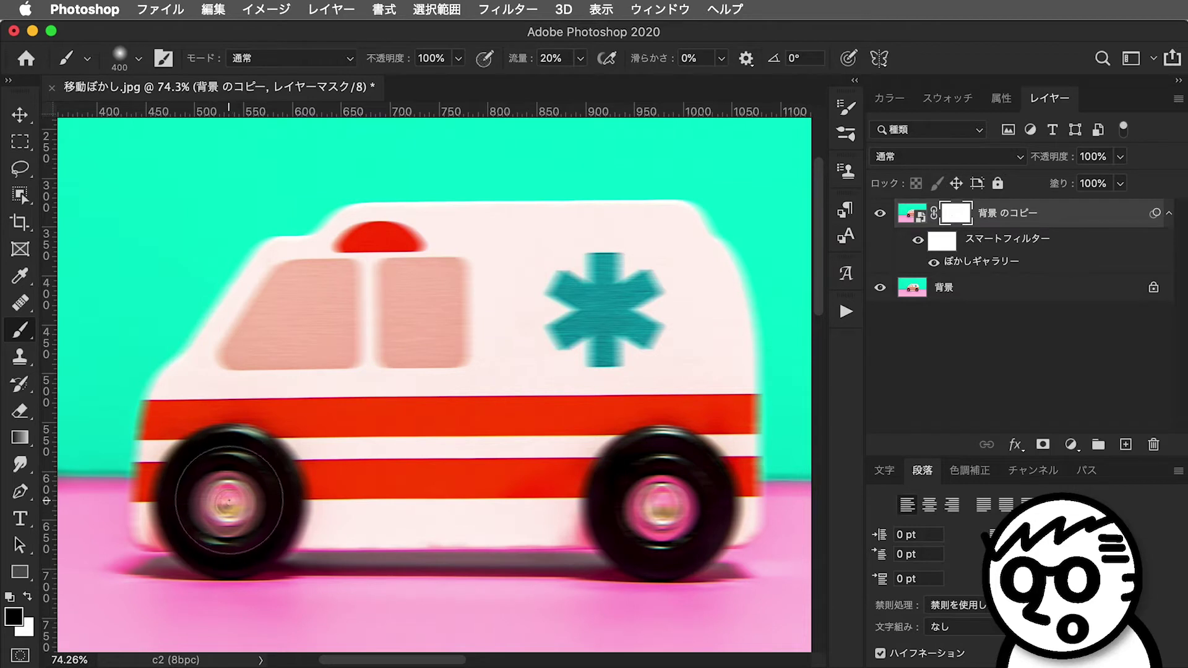
Step: Paint the mask black over both wheels, the windows, red stripe and asterisk to restore sharpness
left_click_drag(229, 501, 222, 494)
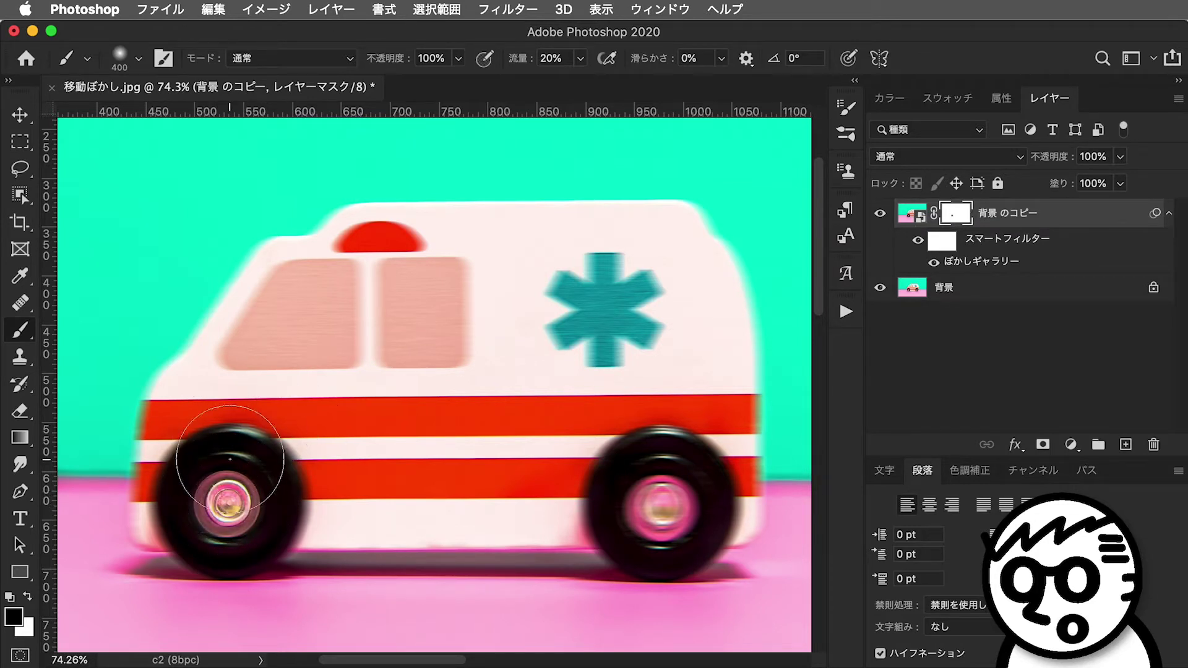
mouse_move(213, 491)
left_mouse_down()
mouse_move(245, 511)
mouse_move(242, 487)
left_mouse_up()
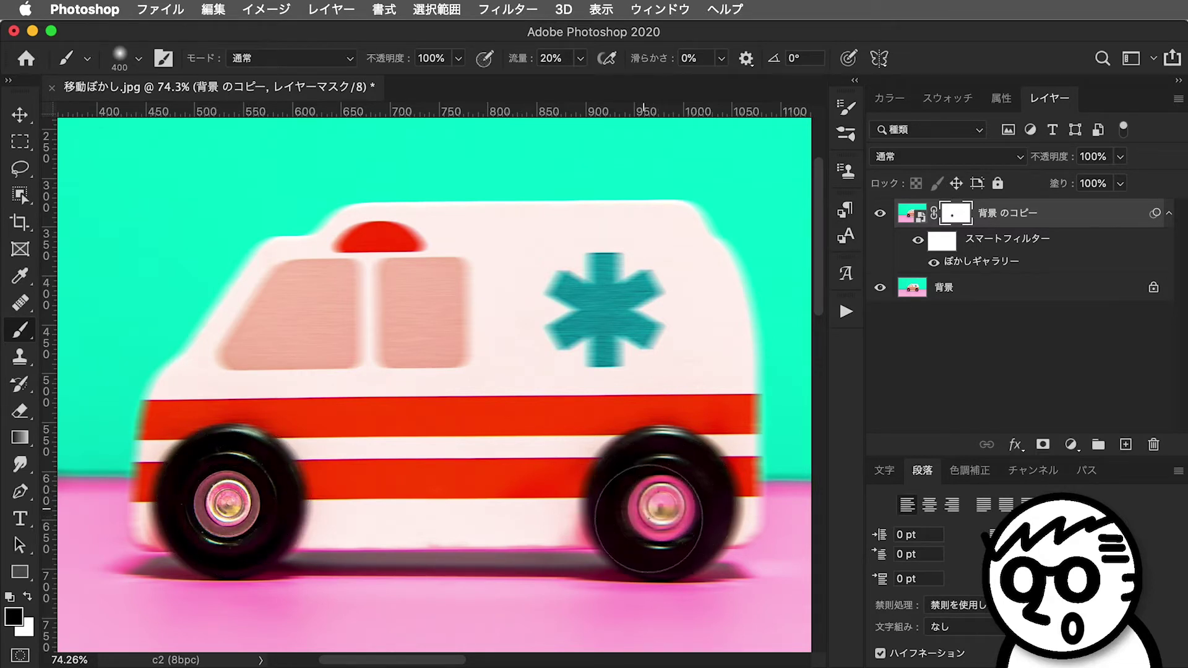
left_click_drag(650, 498, 662, 468)
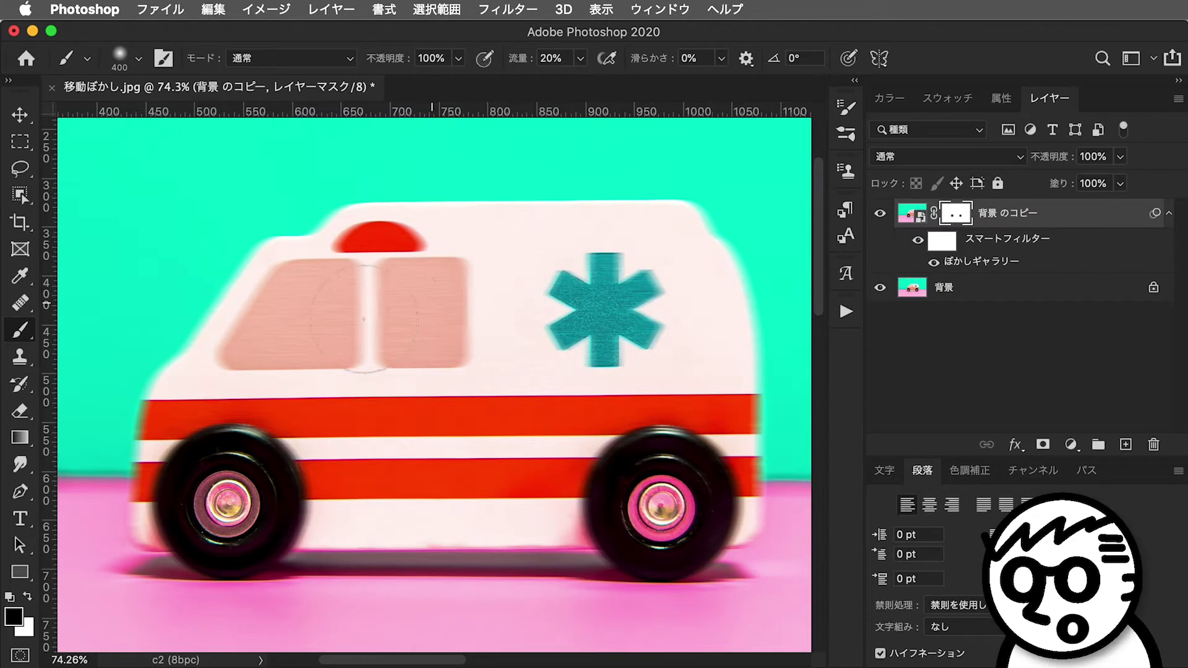
mouse_move(337, 328)
left_mouse_down()
mouse_move(266, 345)
mouse_move(345, 305)
mouse_move(391, 318)
mouse_move(338, 421)
left_mouse_up()
mouse_move(574, 410)
left_mouse_down()
mouse_move(650, 385)
mouse_move(663, 265)
mouse_move(662, 400)
mouse_move(485, 424)
mouse_move(331, 397)
mouse_move(232, 434)
mouse_move(226, 411)
mouse_move(207, 464)
mouse_move(217, 491)
mouse_move(303, 356)
mouse_move(291, 345)
mouse_move(398, 297)
mouse_move(371, 287)
mouse_move(402, 295)
mouse_move(557, 266)
mouse_move(662, 291)
mouse_move(676, 358)
mouse_move(654, 460)
mouse_move(570, 472)
mouse_move(588, 472)
mouse_move(353, 433)
mouse_move(212, 477)
mouse_move(212, 491)
mouse_move(225, 384)
mouse_move(358, 306)
mouse_move(451, 265)
mouse_move(671, 266)
mouse_move(684, 313)
mouse_move(674, 419)
mouse_move(695, 491)
mouse_move(574, 481)
mouse_move(424, 440)
mouse_move(260, 473)
mouse_move(545, 461)
mouse_move(335, 425)
left_mouse_up()
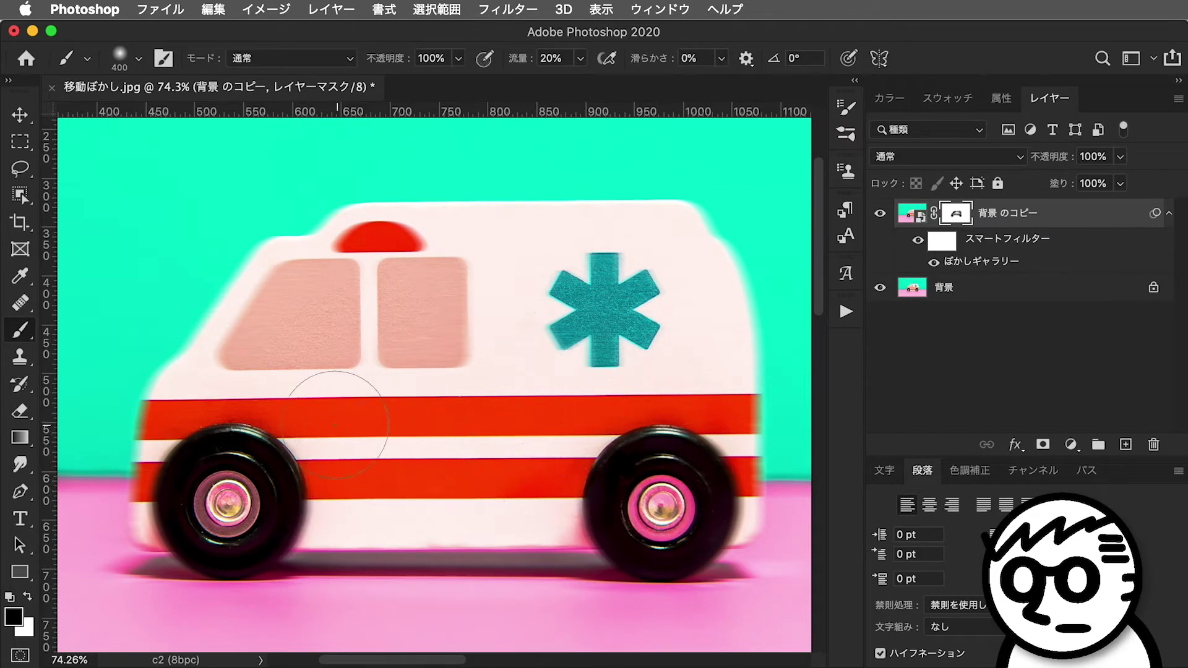
mouse_move(360, 383)
left_mouse_down()
mouse_move(464, 398)
mouse_move(662, 340)
left_mouse_up()
Step: Duplicate the original 背景 layer as 背景 のコピー 2 and hide the blurred 背景 のコピー
left_click(1122, 288)
left_click_drag(1114, 296, 1125, 445)
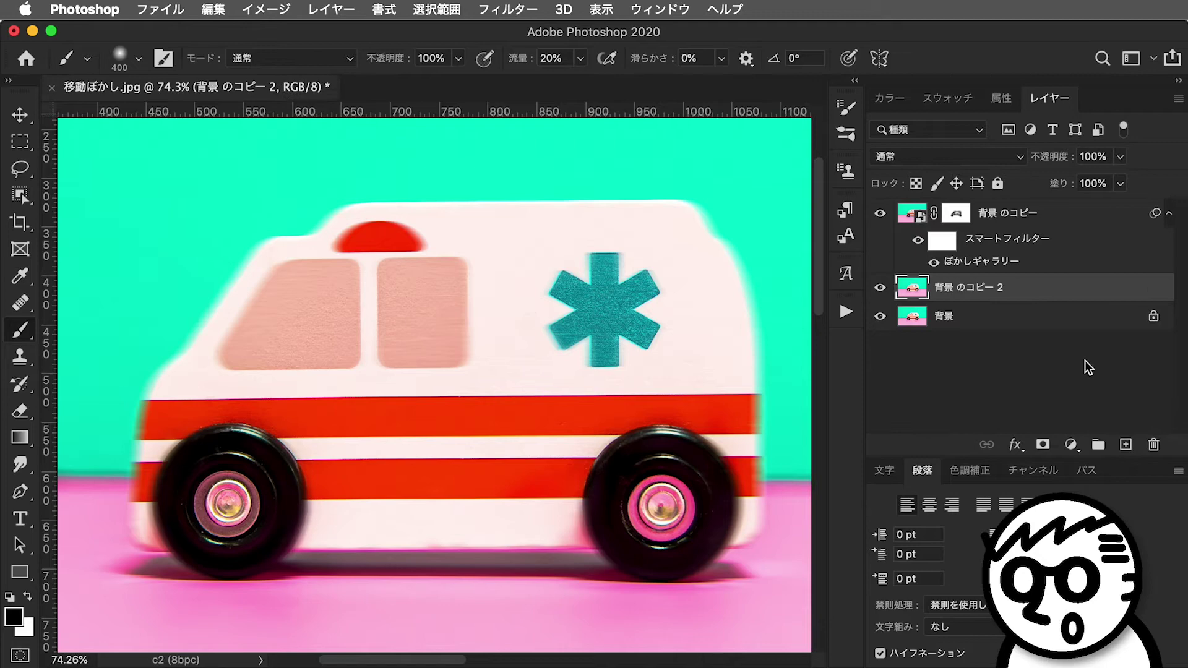
left_click(880, 214)
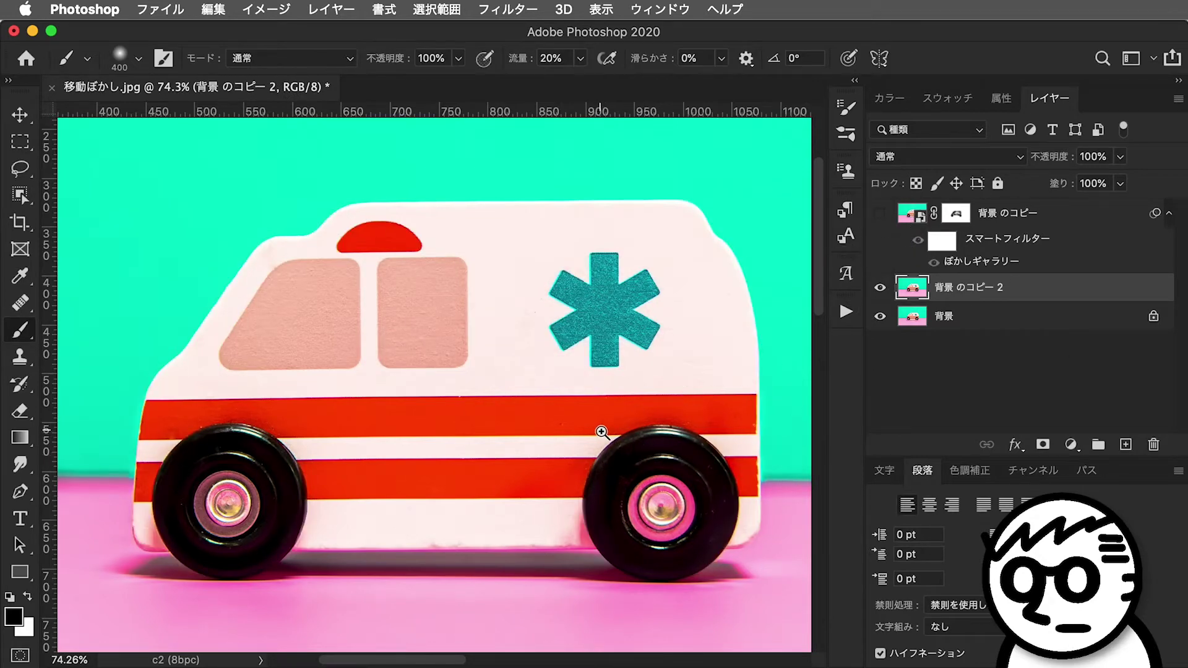
Step: Zoom in on the right-hand wheel and start Blur Gallery's Spin Blur
mouse_move(602, 432)
left_mouse_down()
mouse_move(637, 456)
mouse_move(544, 451)
mouse_move(485, 419)
mouse_move(529, 481)
mouse_move(631, 372)
left_mouse_up()
left_click(501, 10)
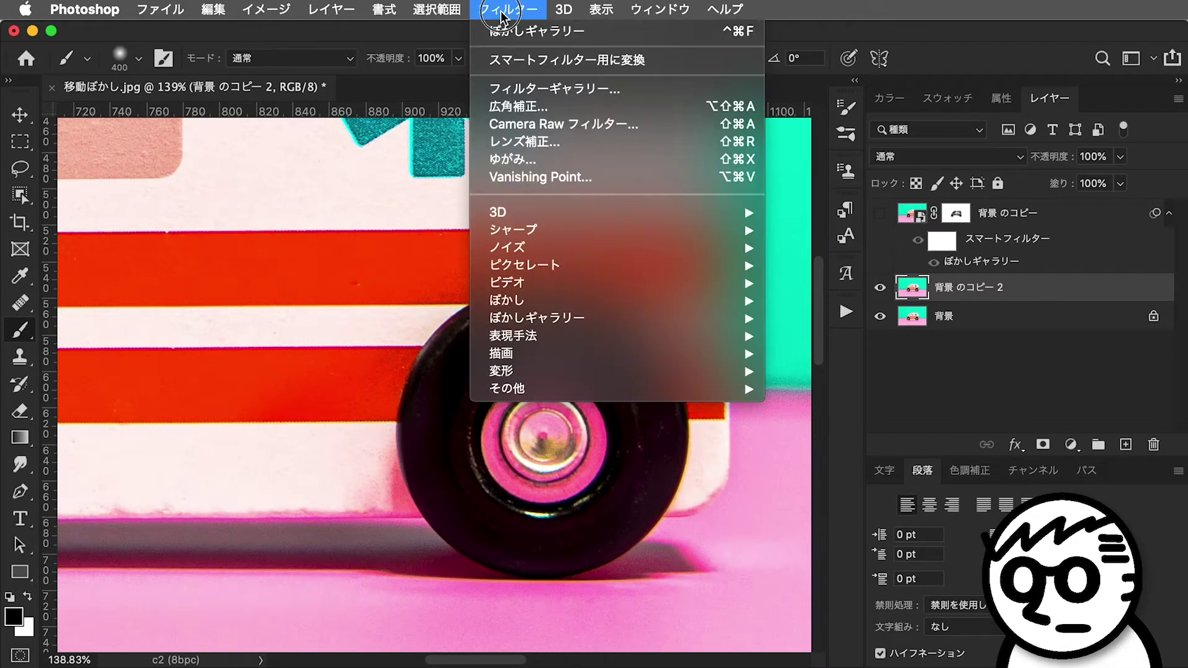
left_click(546, 7)
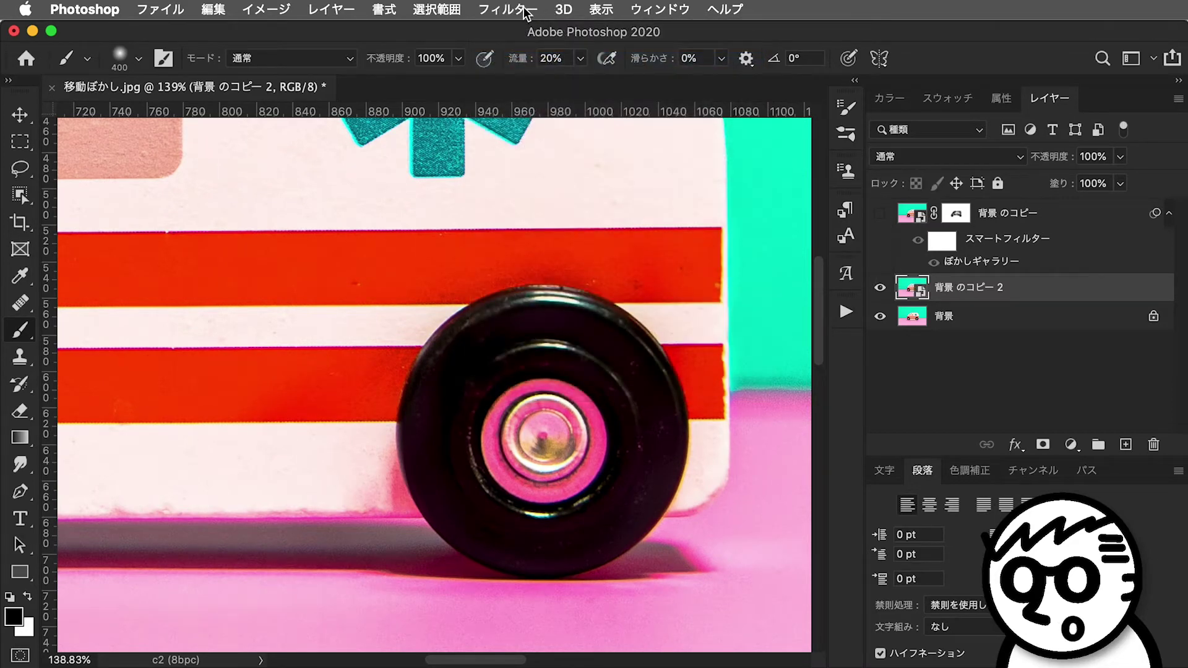
left_click(524, 10)
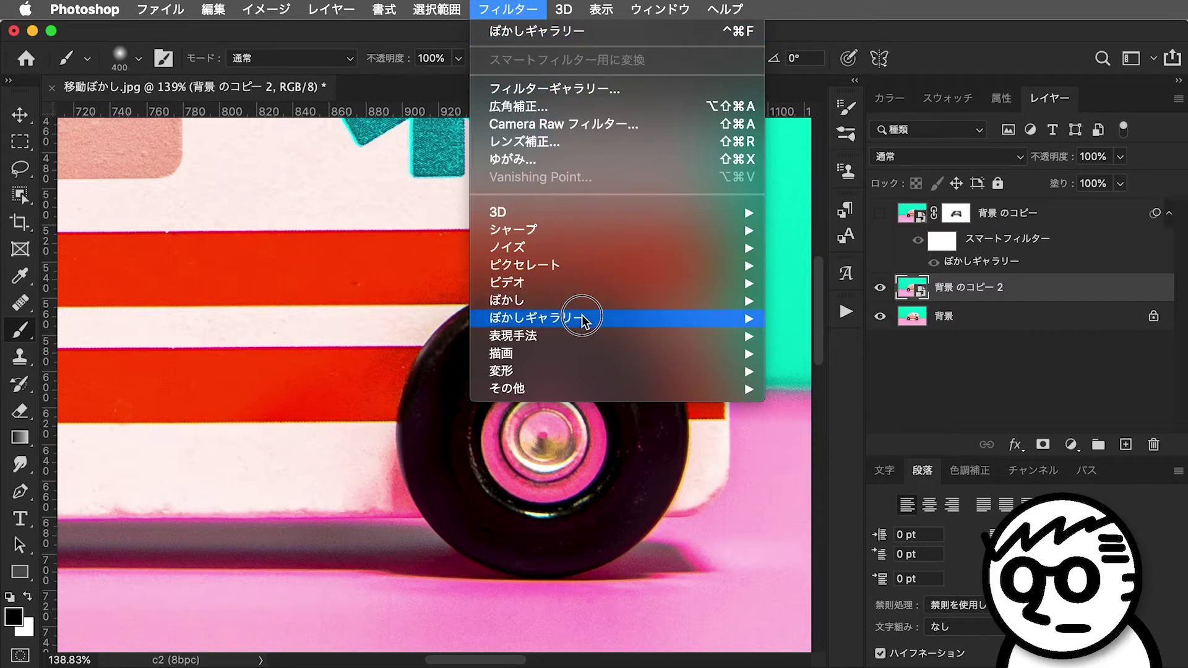
mouse_move(536, 317)
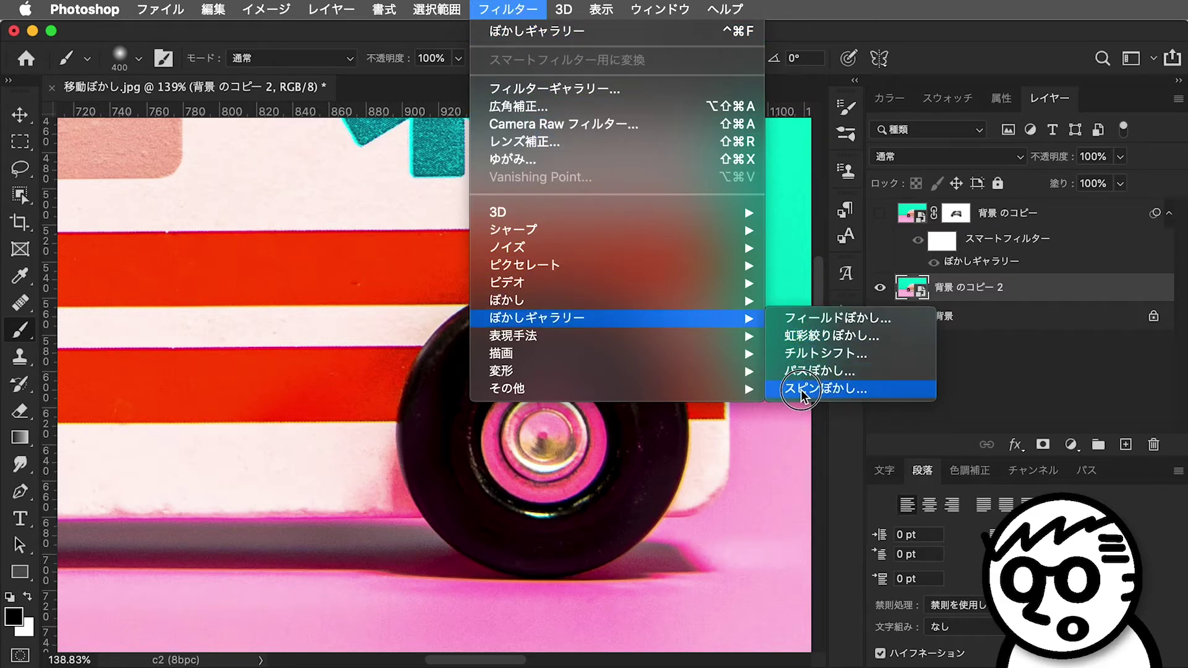
left_click(801, 390)
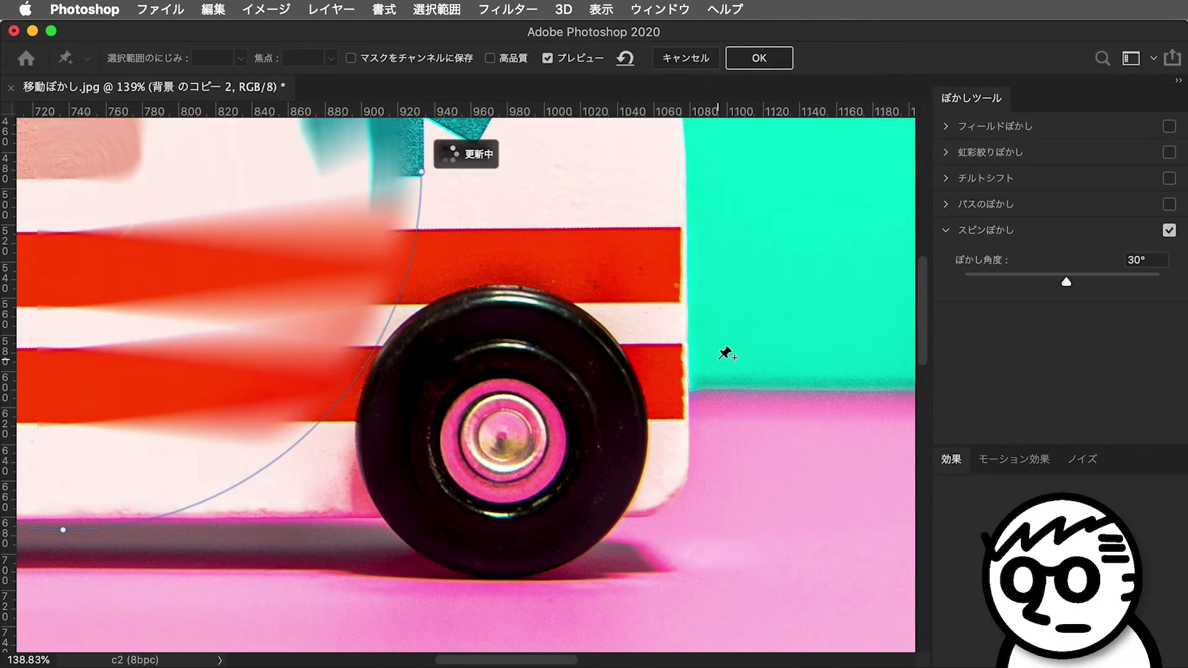
Step: Move and resize the spin blur ring to fit the right wheel's hub and tyre
key("super+minus")
key("super+minus")
mouse_move(451, 276)
left_mouse_down()
mouse_move(573, 265)
mouse_move(638, 278)
left_mouse_up()
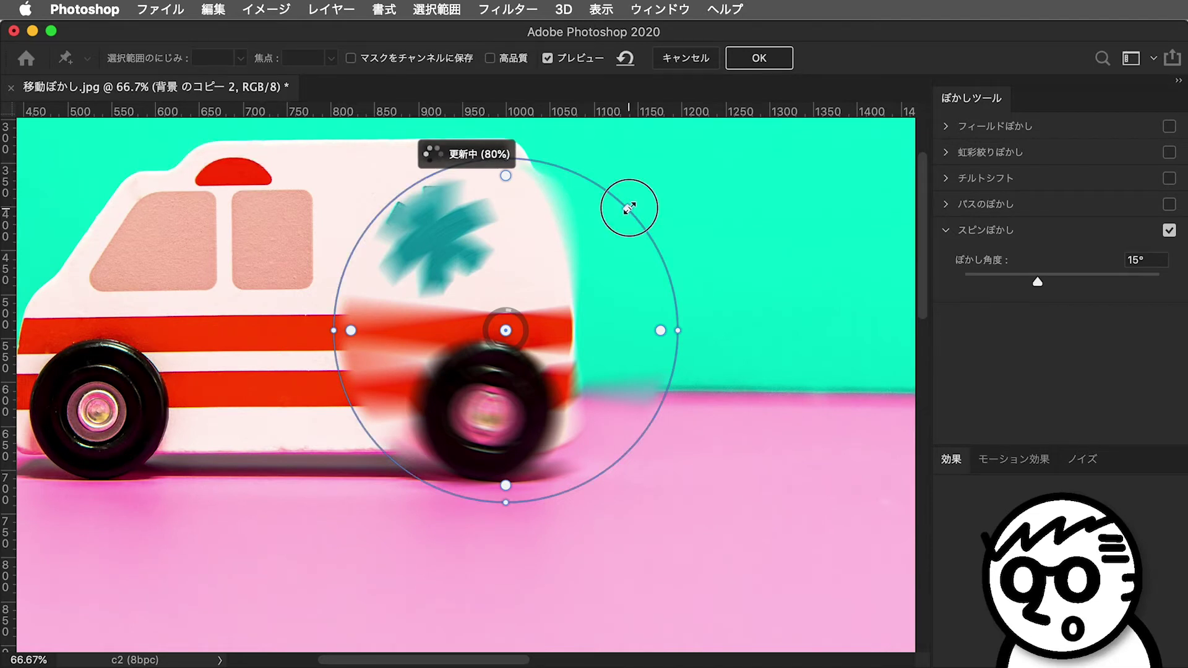
mouse_move(629, 208)
left_mouse_down()
mouse_move(565, 293)
mouse_move(531, 401)
left_mouse_up()
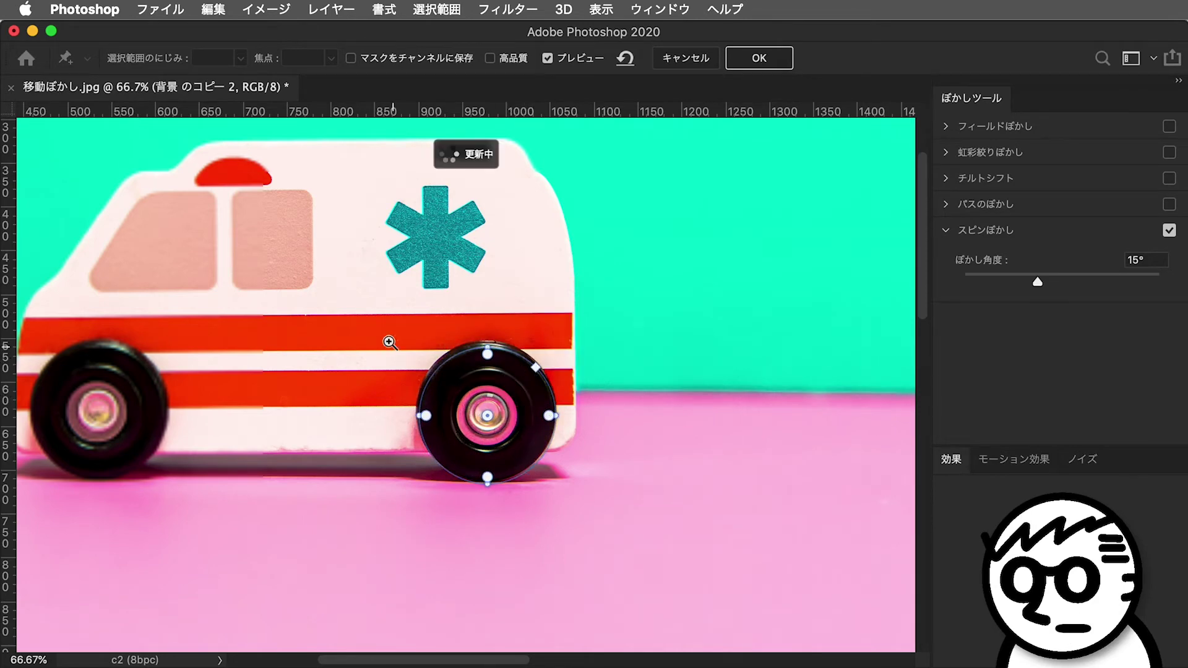
left_click_drag(438, 406, 488, 441)
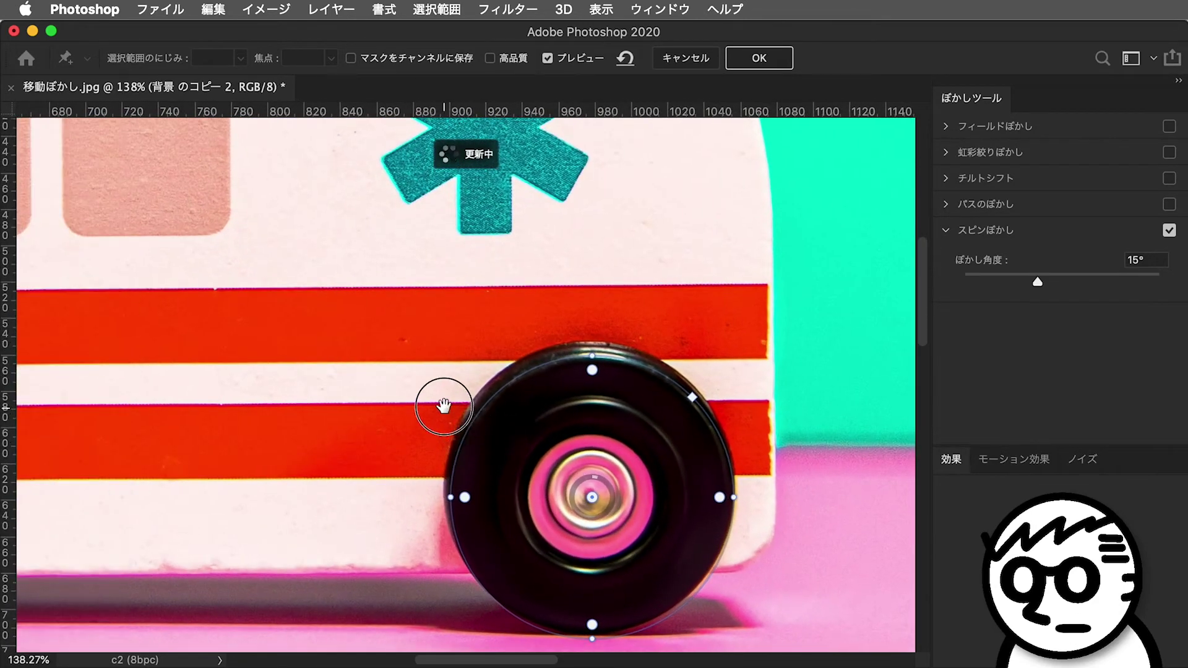
left_click_drag(443, 404, 484, 382)
left_click_drag(644, 346, 651, 339)
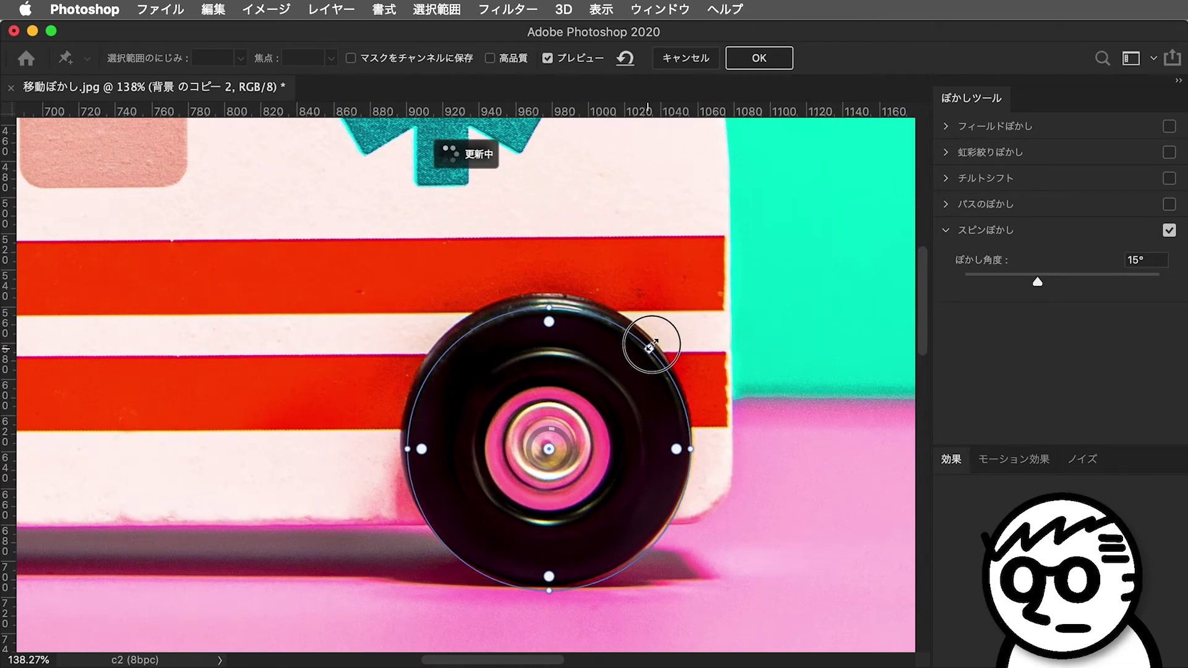
left_click_drag(616, 393, 610, 381)
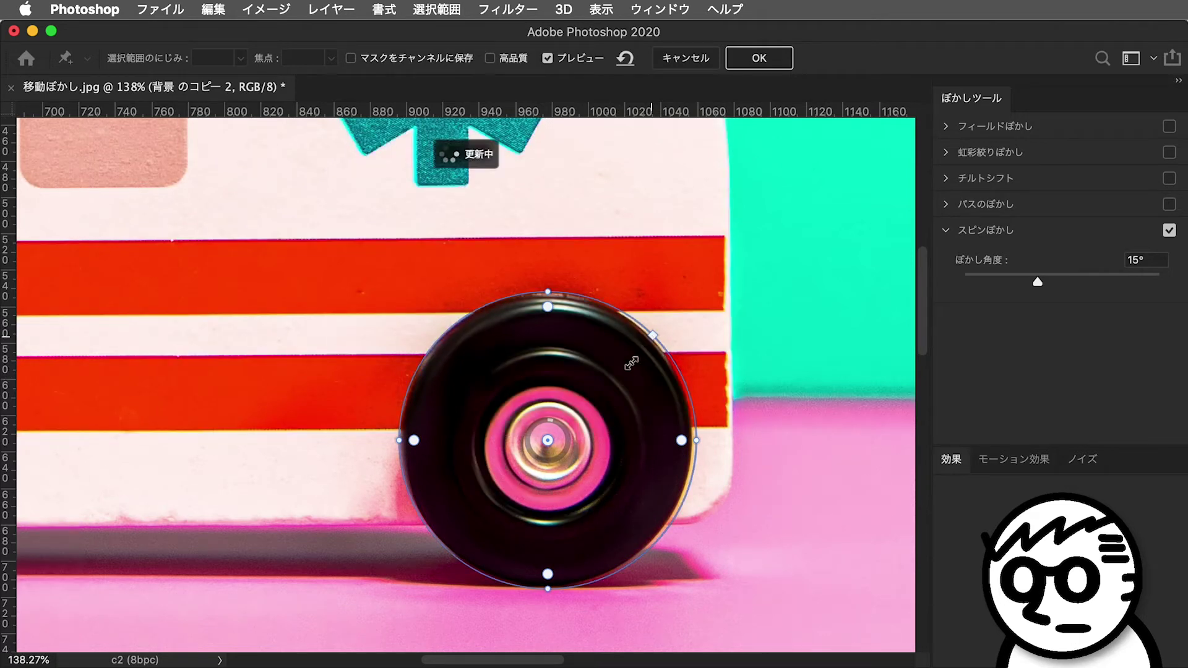
left_click_drag(620, 391, 615, 343)
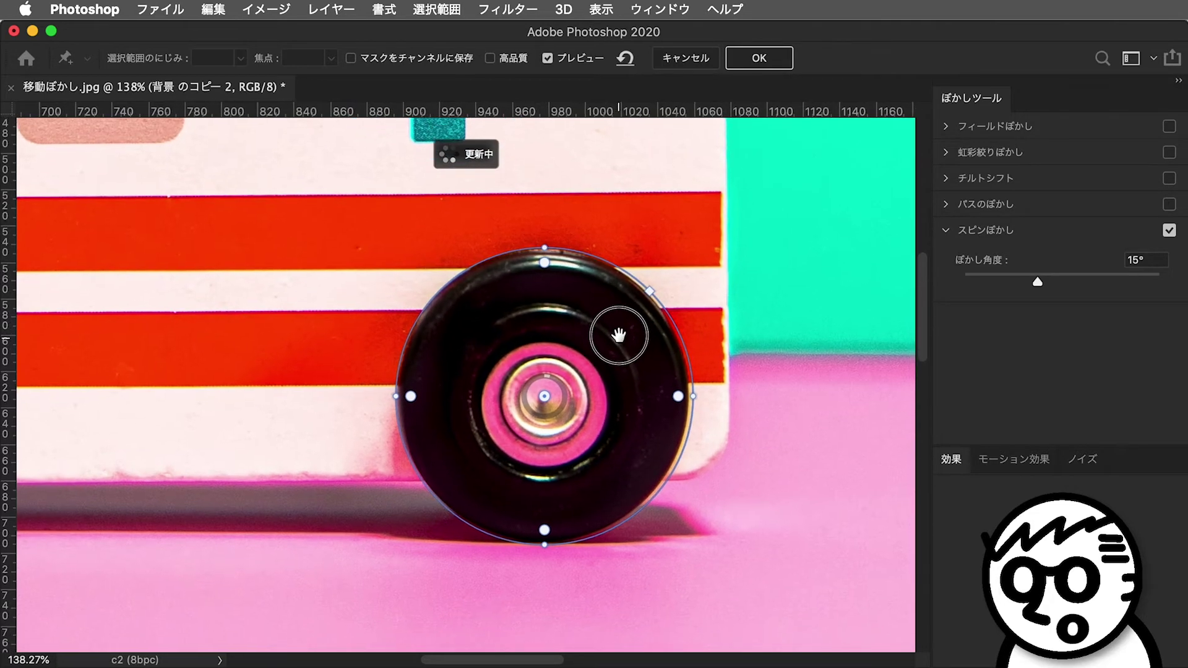
left_click_drag(654, 300, 650, 303)
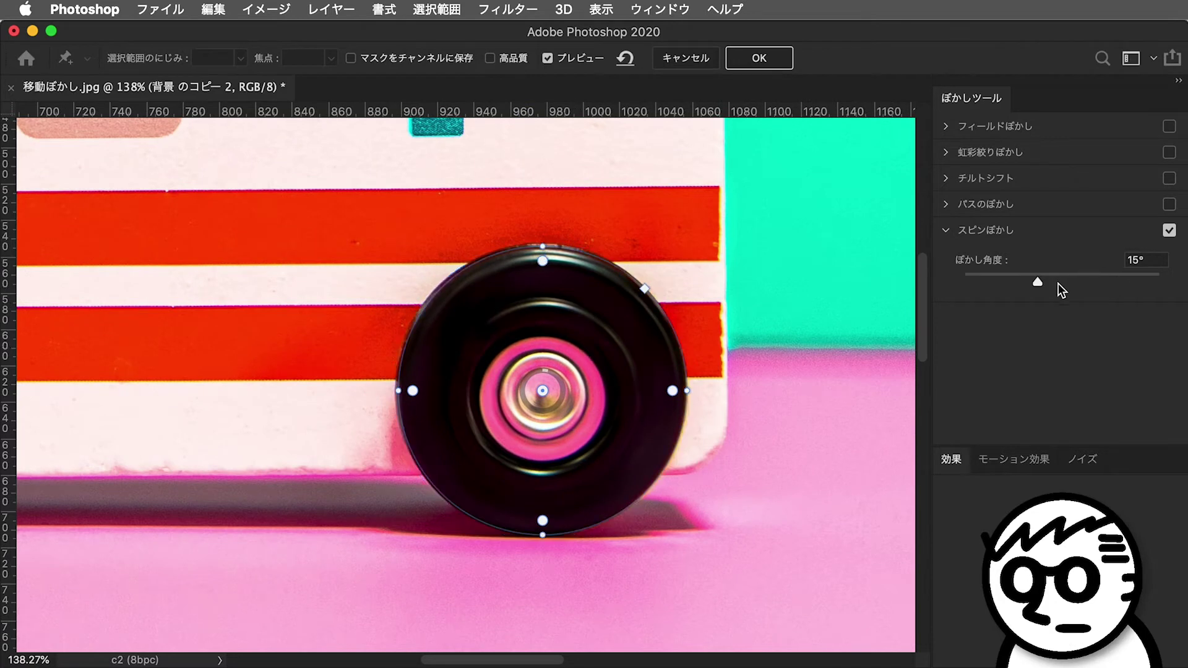
Step: Set the spin Blur Angle to 10° and view the image at 100%
left_click_drag(1038, 276, 1135, 280)
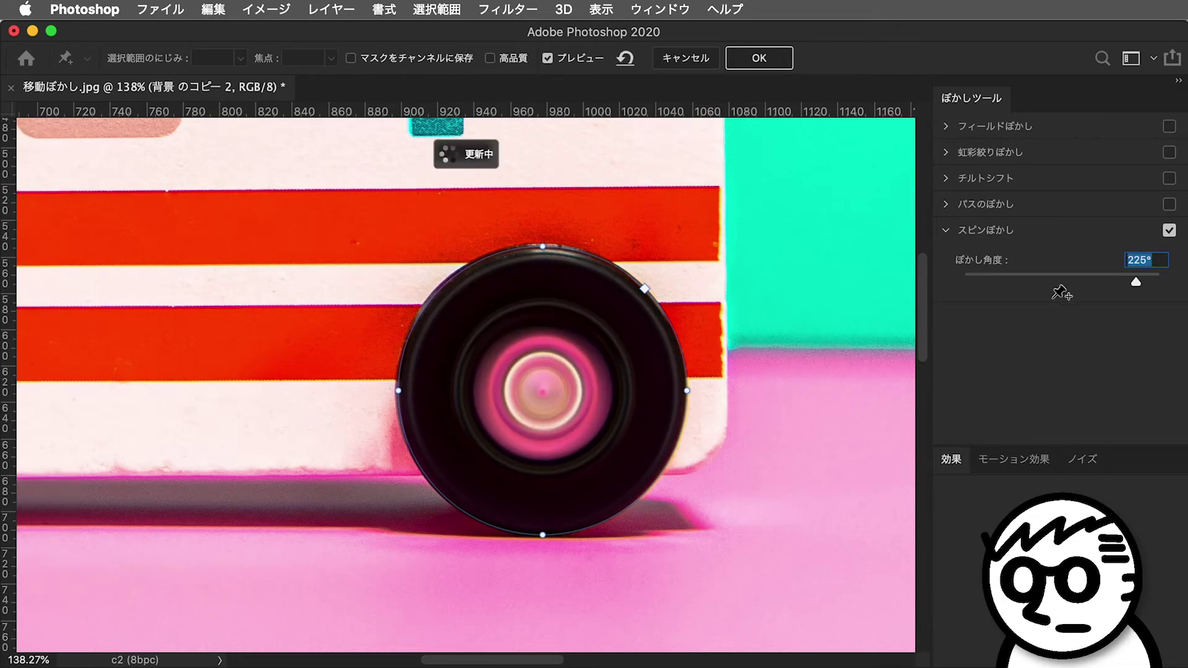
left_click_drag(994, 274, 984, 276)
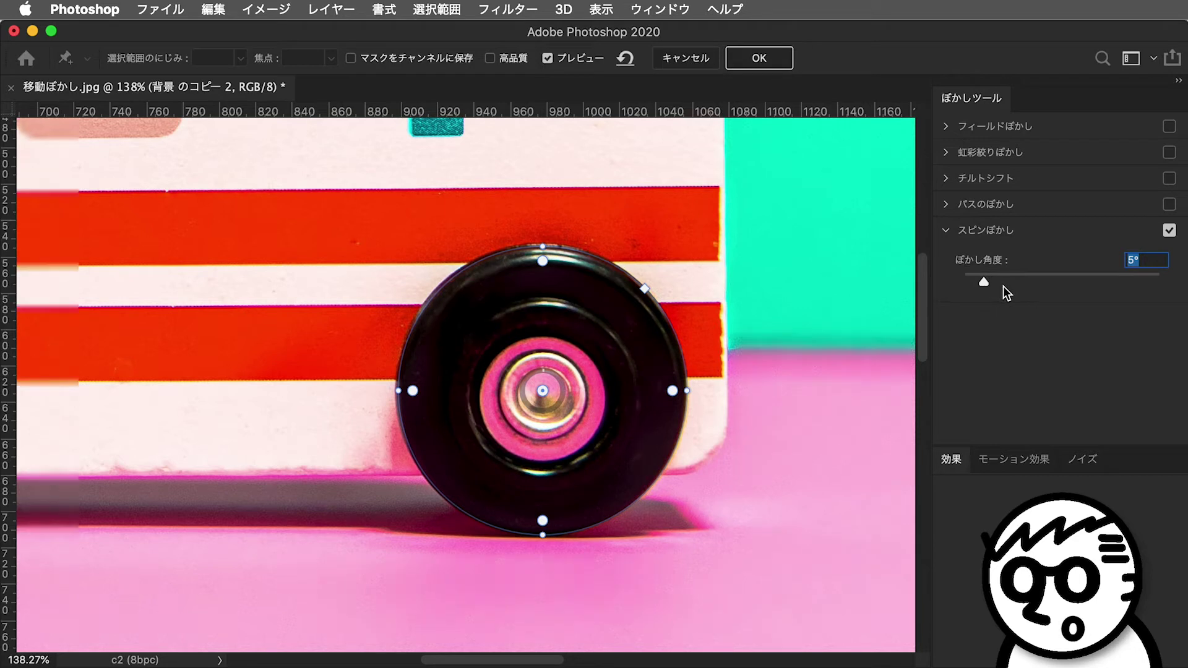
left_click(990, 282)
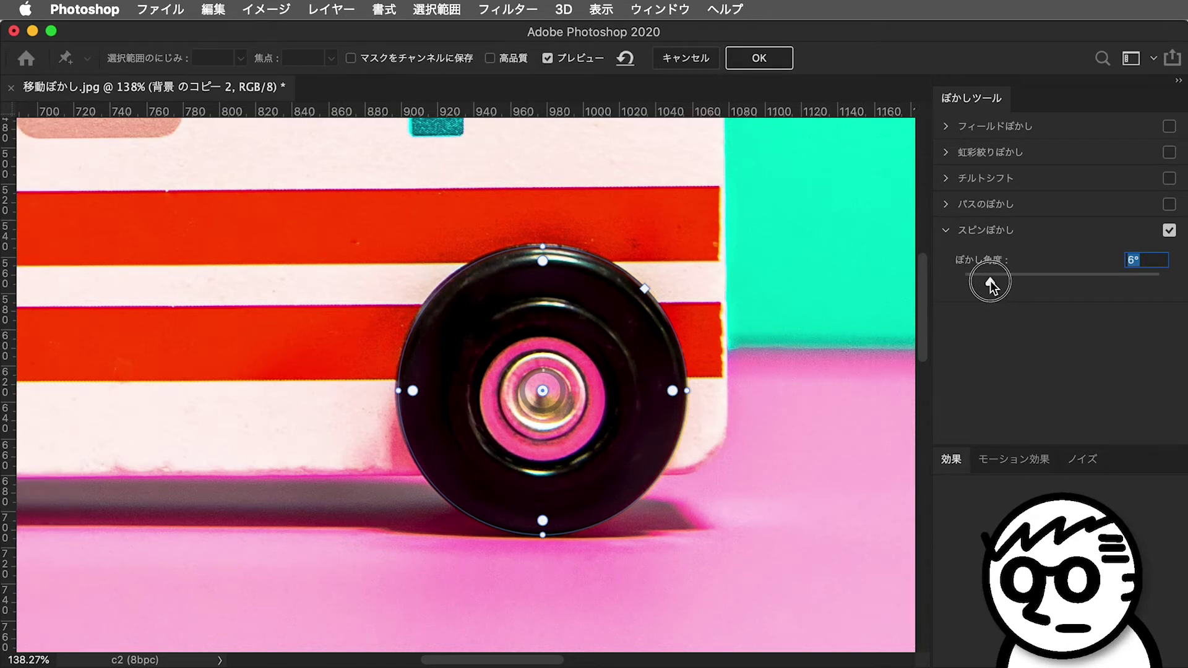
type("10")
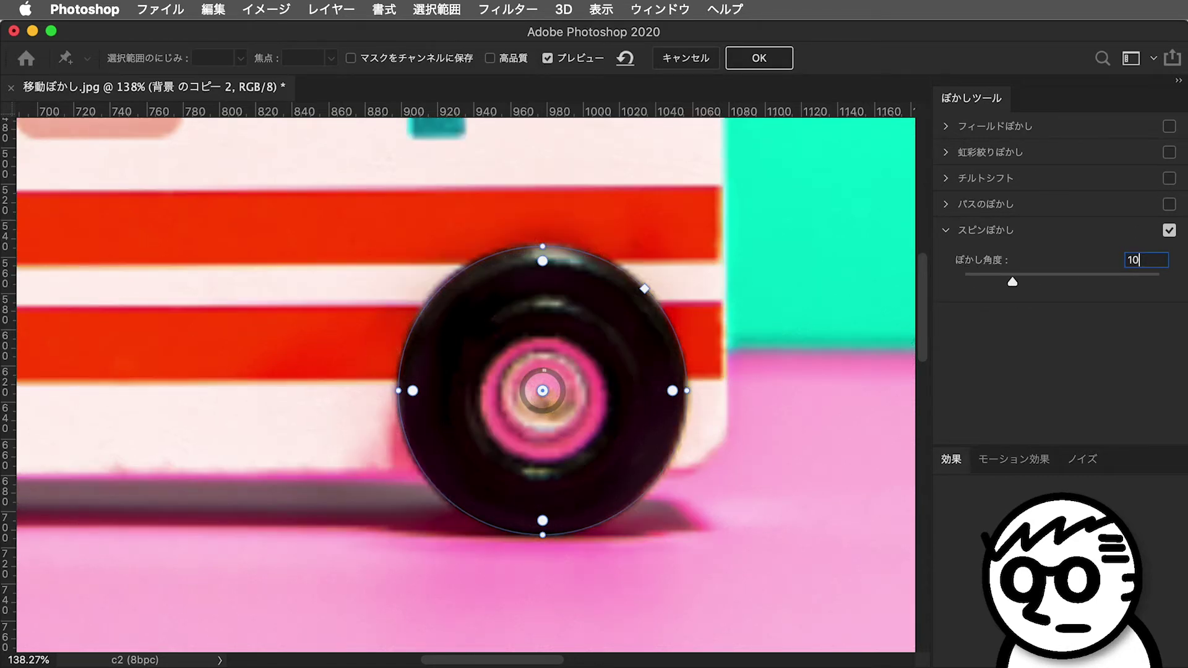
key("Return")
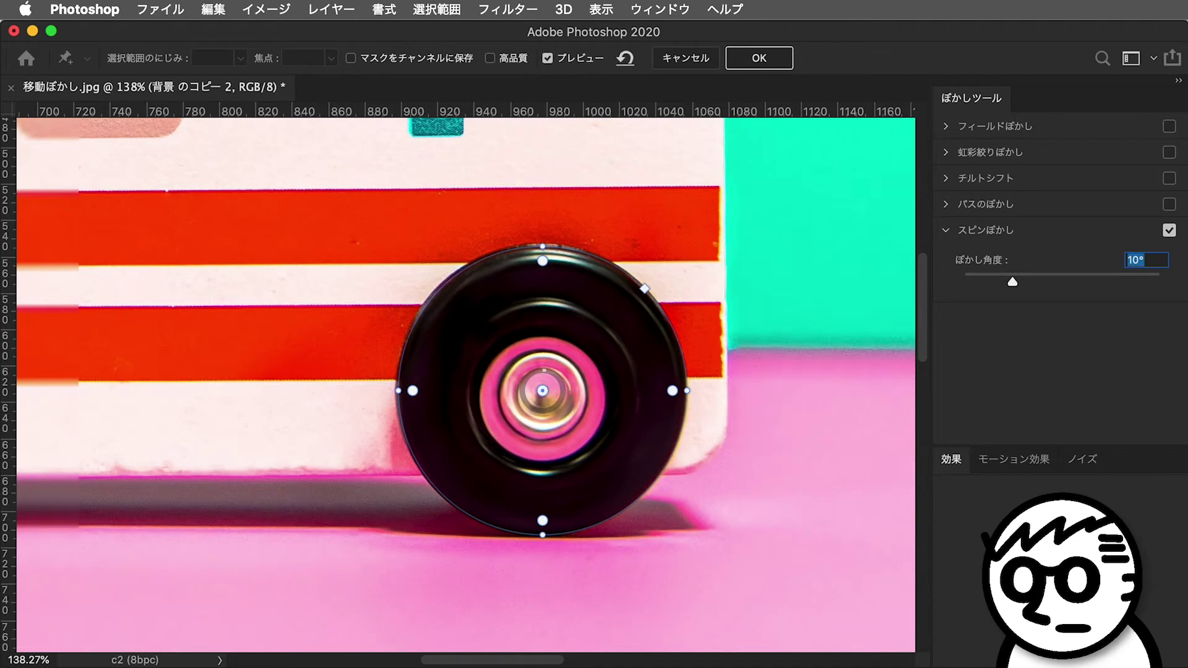
key("super+1")
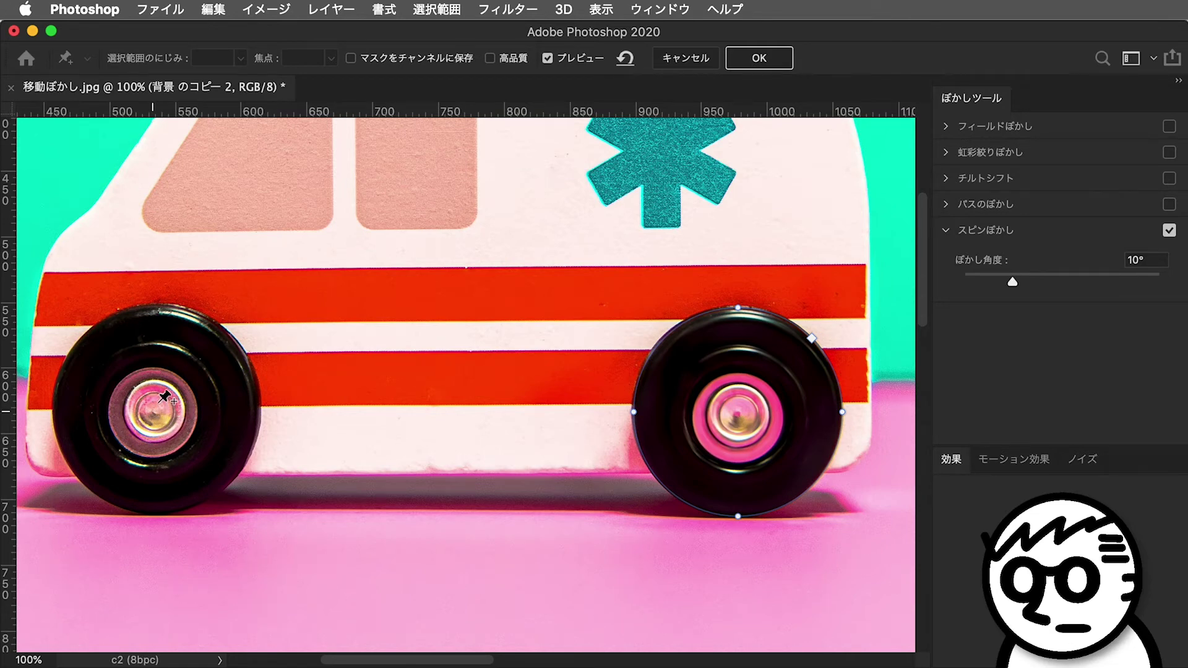
Step: Copy the right wheel's 10° spin blur onto the left wheel and zoom in on it
left_click(154, 408)
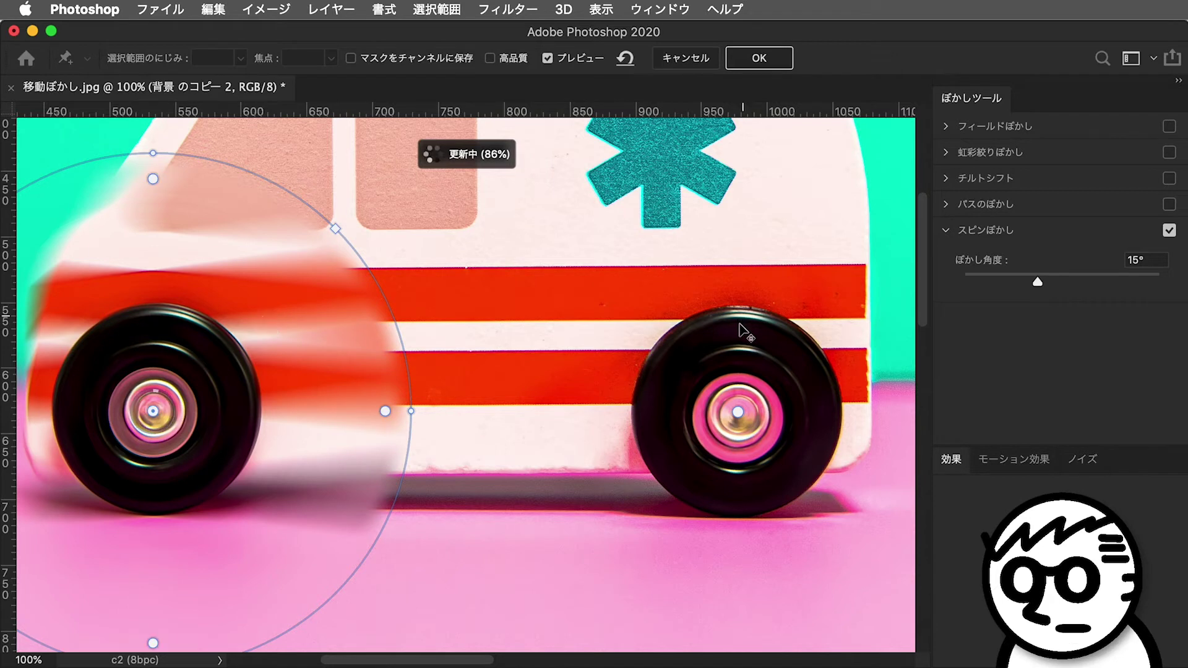
left_click(738, 411)
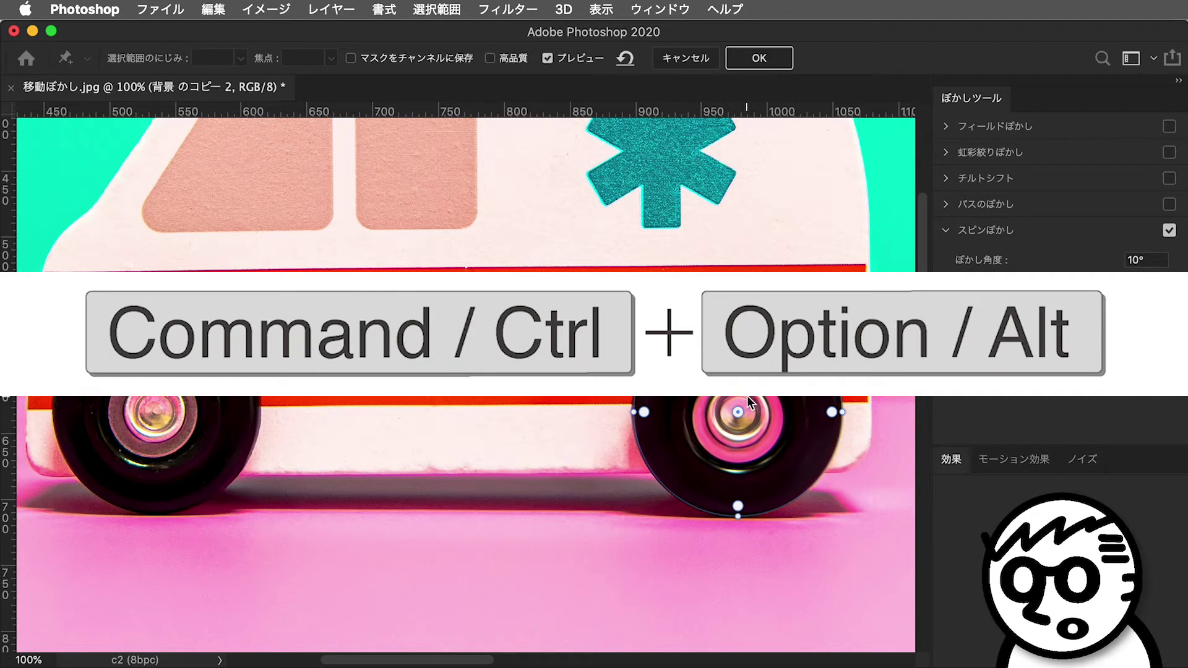
mouse_move(739, 412)
left_mouse_down()
mouse_move(310, 383)
mouse_move(158, 410)
left_mouse_up()
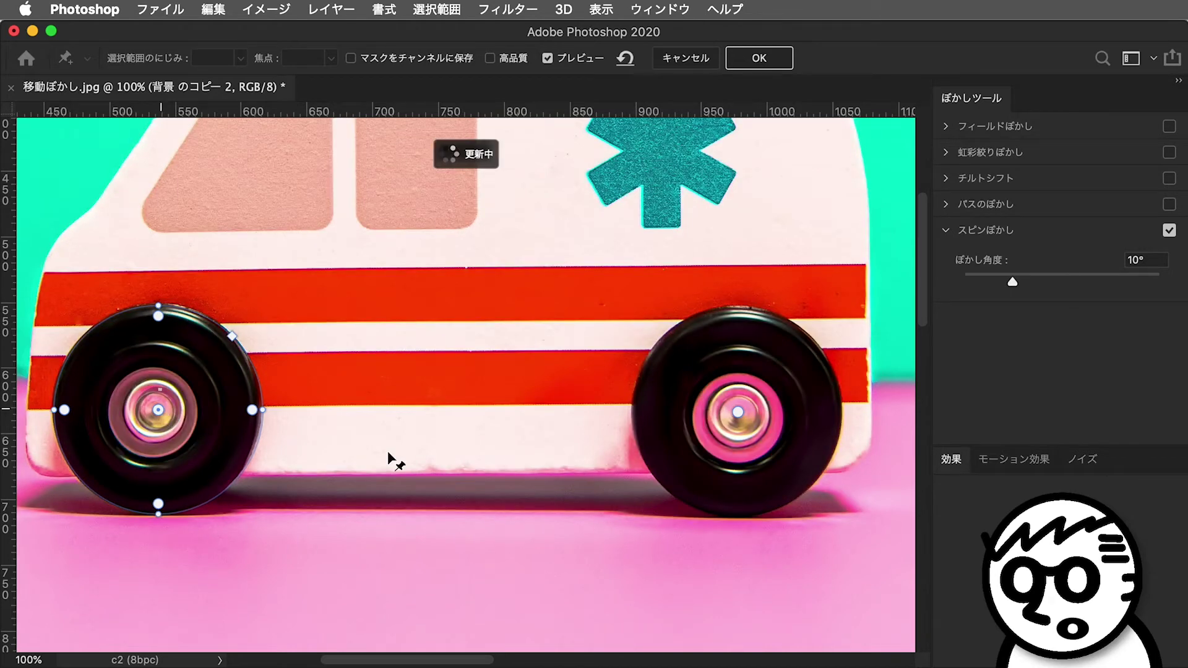
left_click_drag(291, 441, 427, 434)
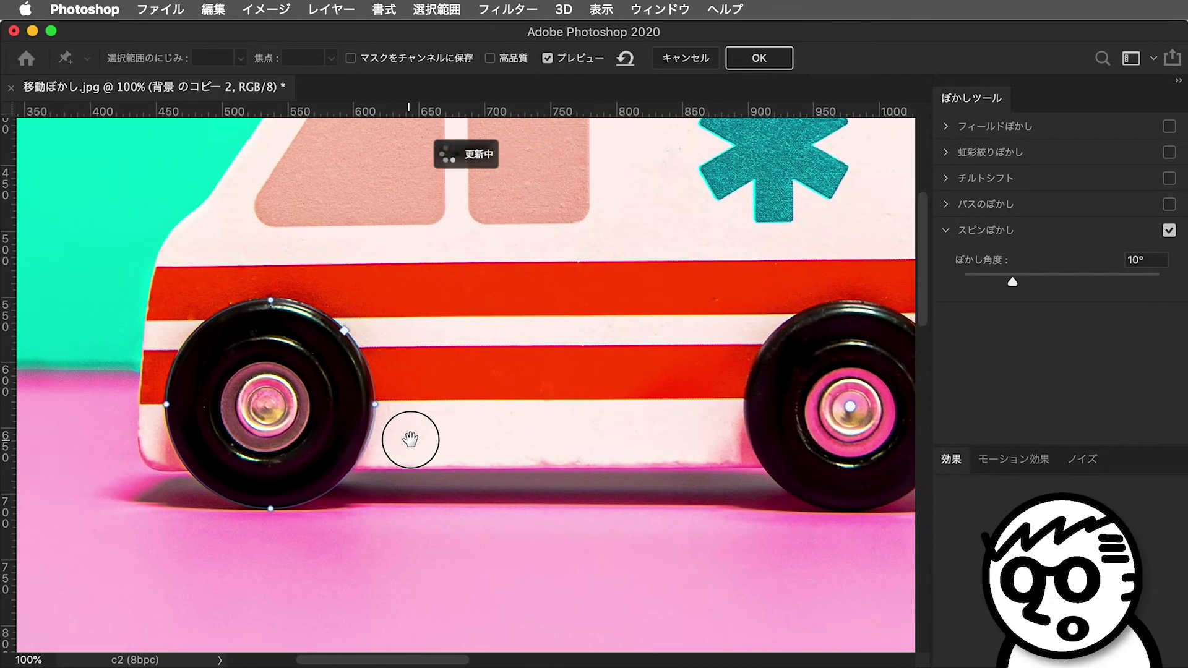
left_click(291, 398)
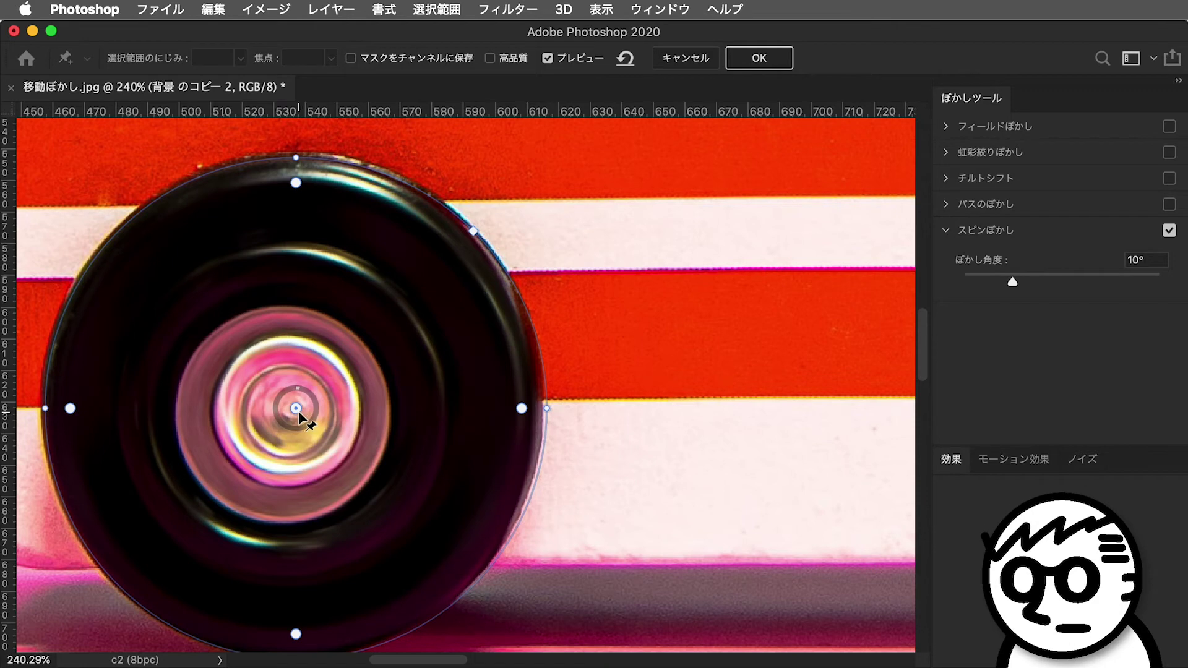
Step: Try a larger blur angle and other centre spots, then re-centre the spin on the left hub
mouse_move(298, 410)
left_mouse_down()
mouse_move(275, 426)
mouse_move(295, 414)
mouse_move(249, 406)
left_mouse_up()
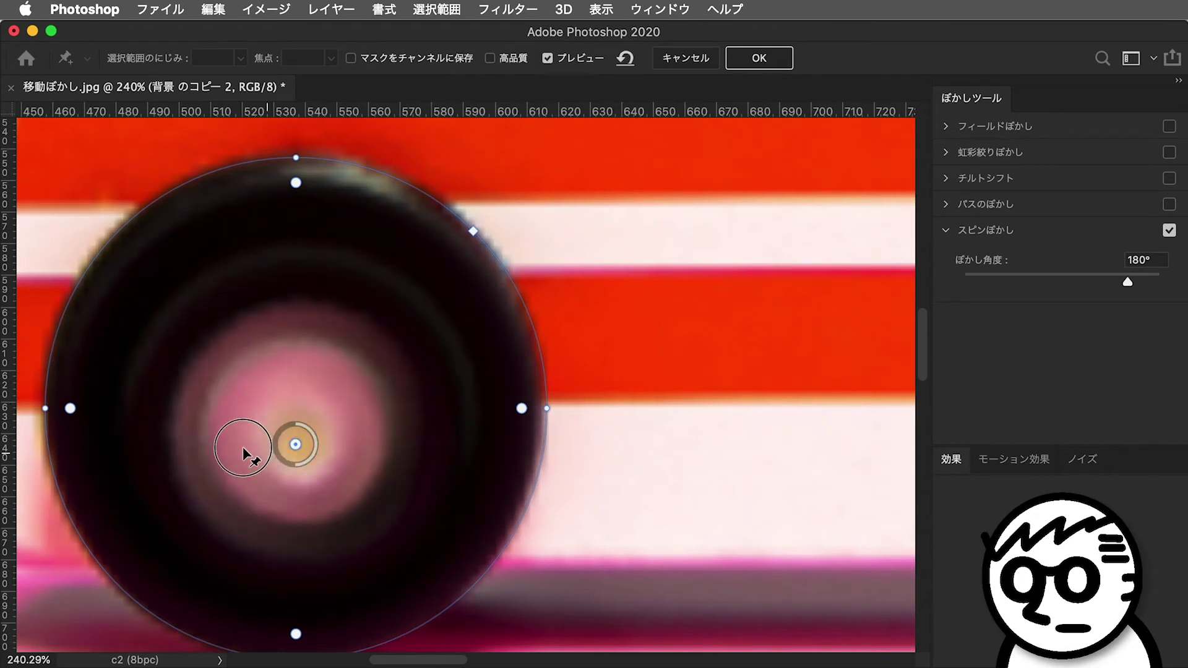
mouse_move(265, 396)
left_mouse_down()
mouse_move(176, 370)
mouse_move(182, 354)
left_mouse_up()
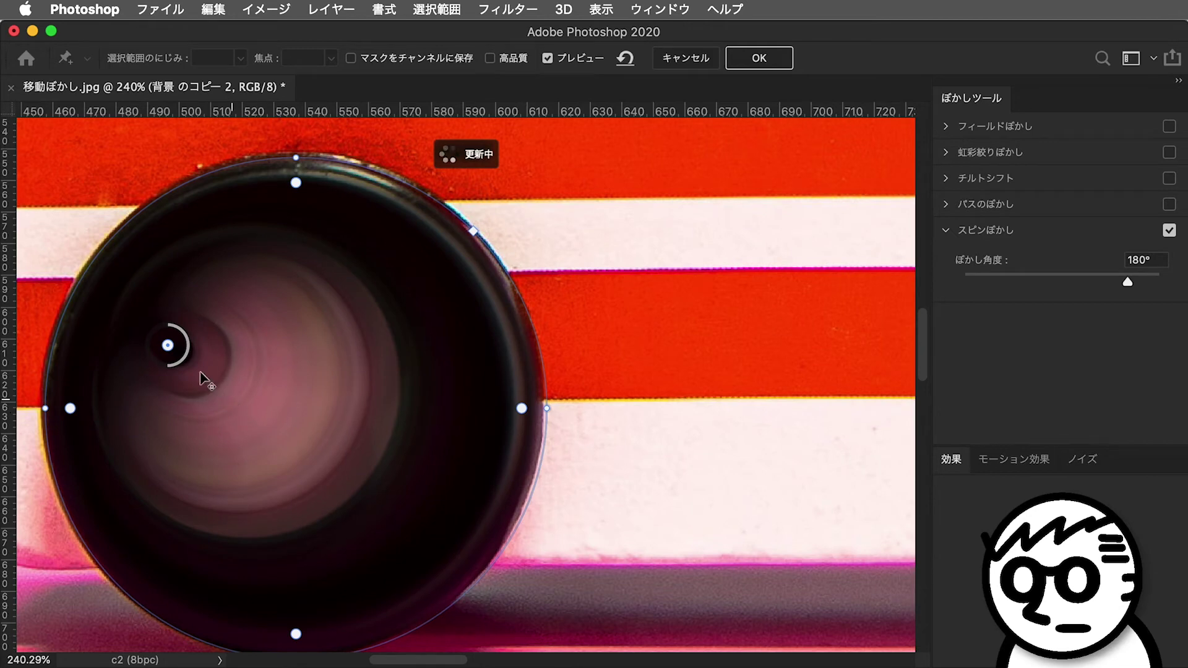
left_click_drag(167, 348, 283, 421)
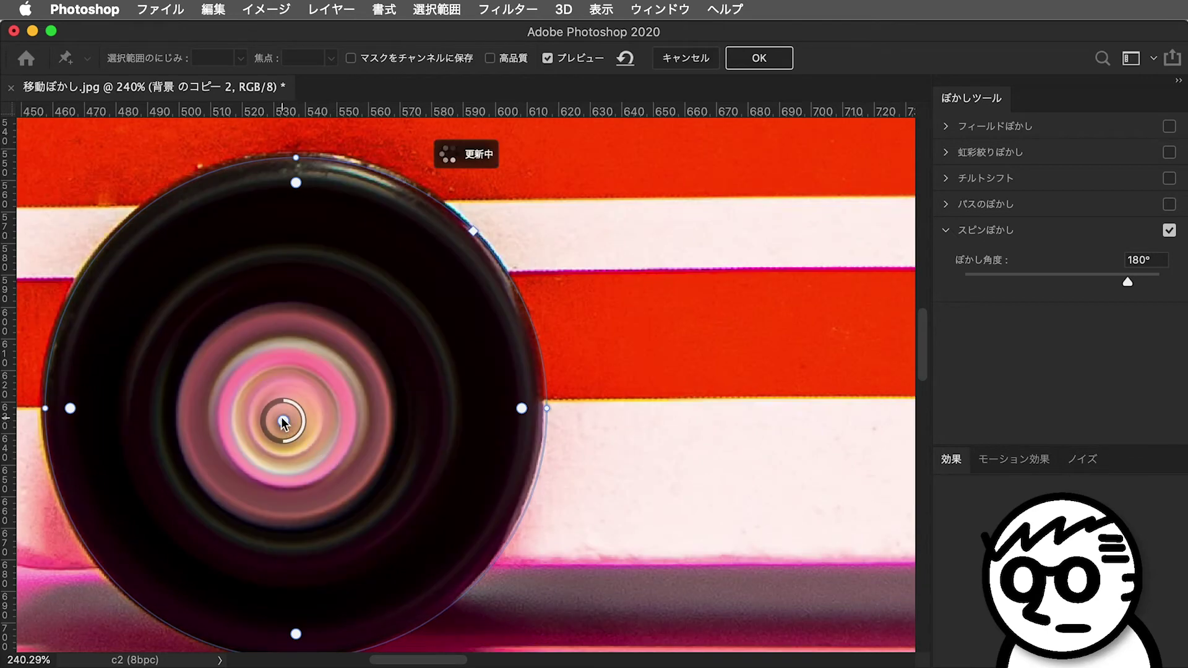
left_click_drag(282, 421, 293, 412)
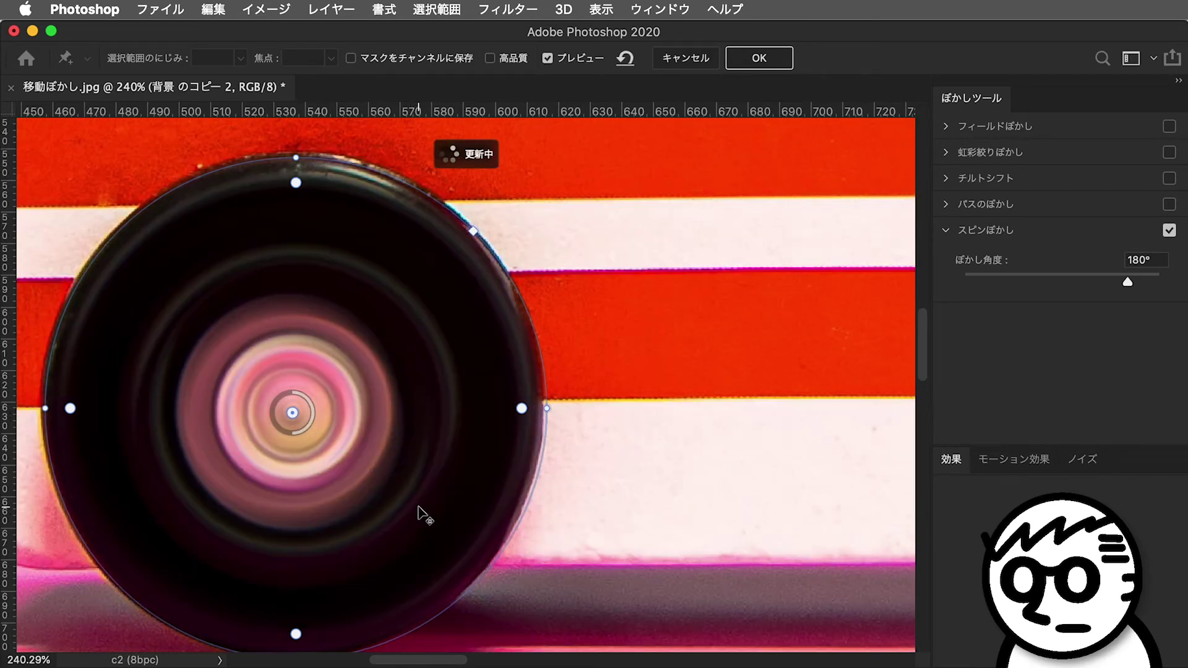
Step: Set the left wheel's Blur Angle back to 10° and apply both spin blurs
key("super+minus")
key("super+minus")
key("super+minus")
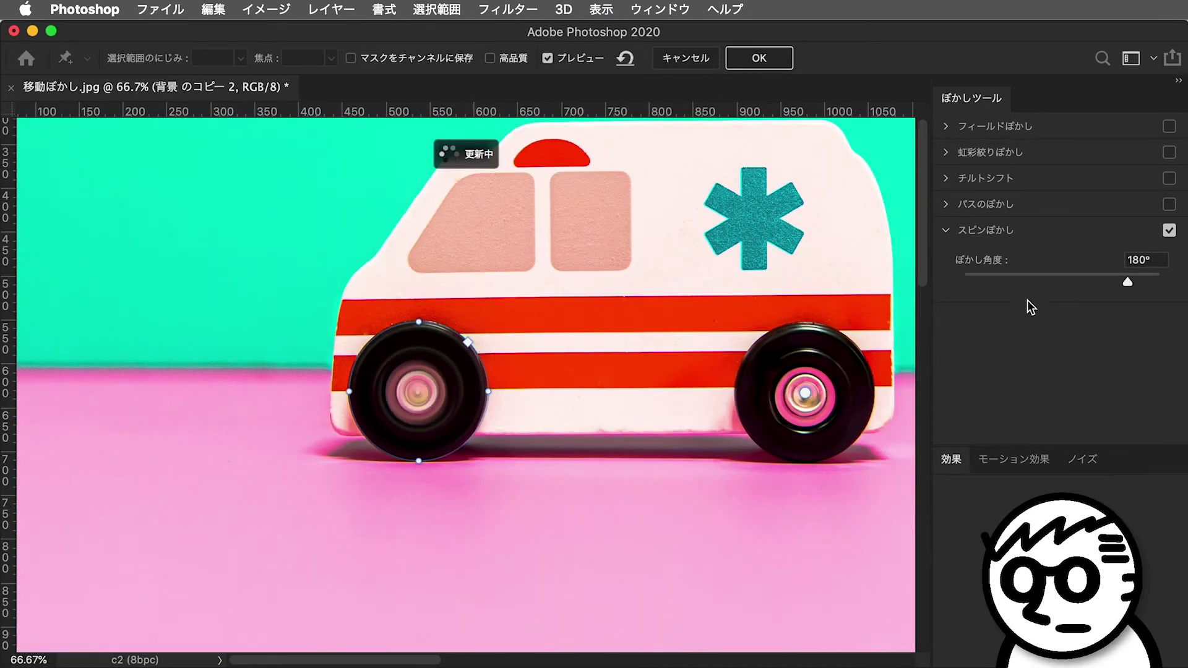
left_click(1151, 260)
type("10")
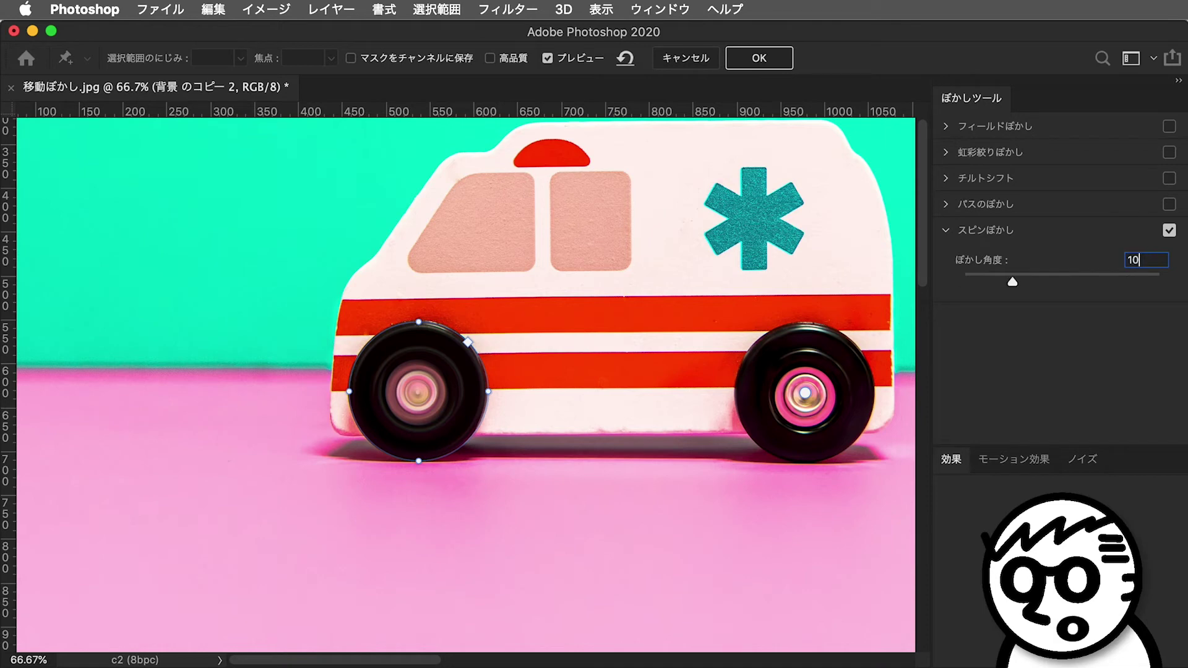
key("Return")
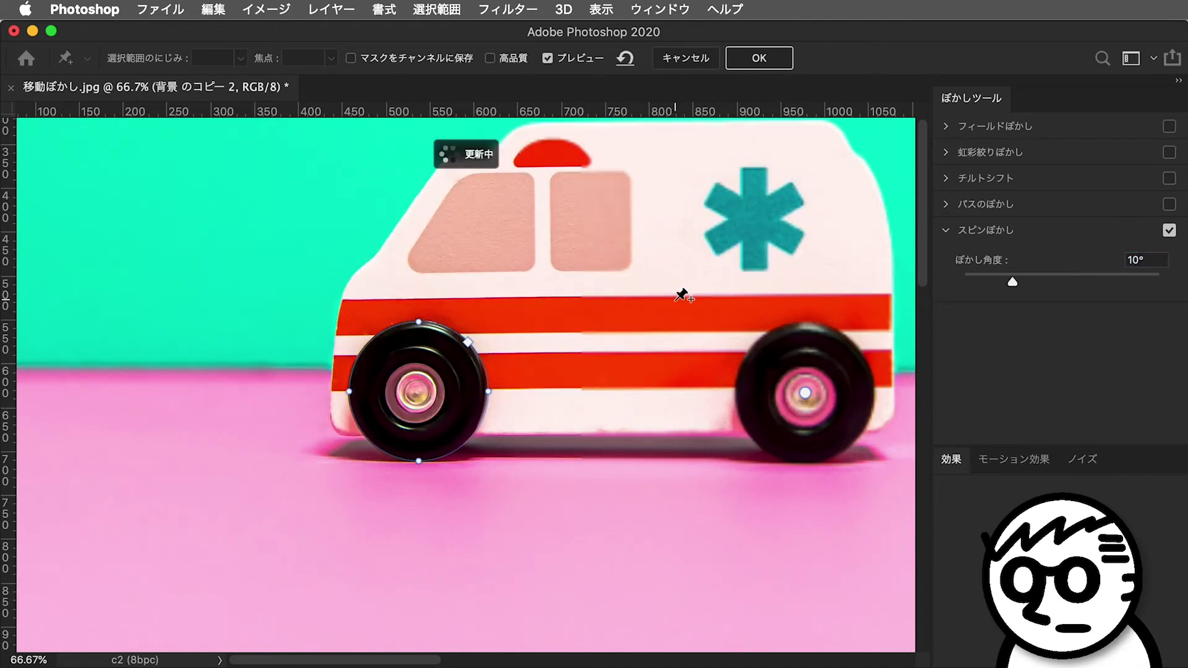
left_click_drag(689, 266, 531, 354)
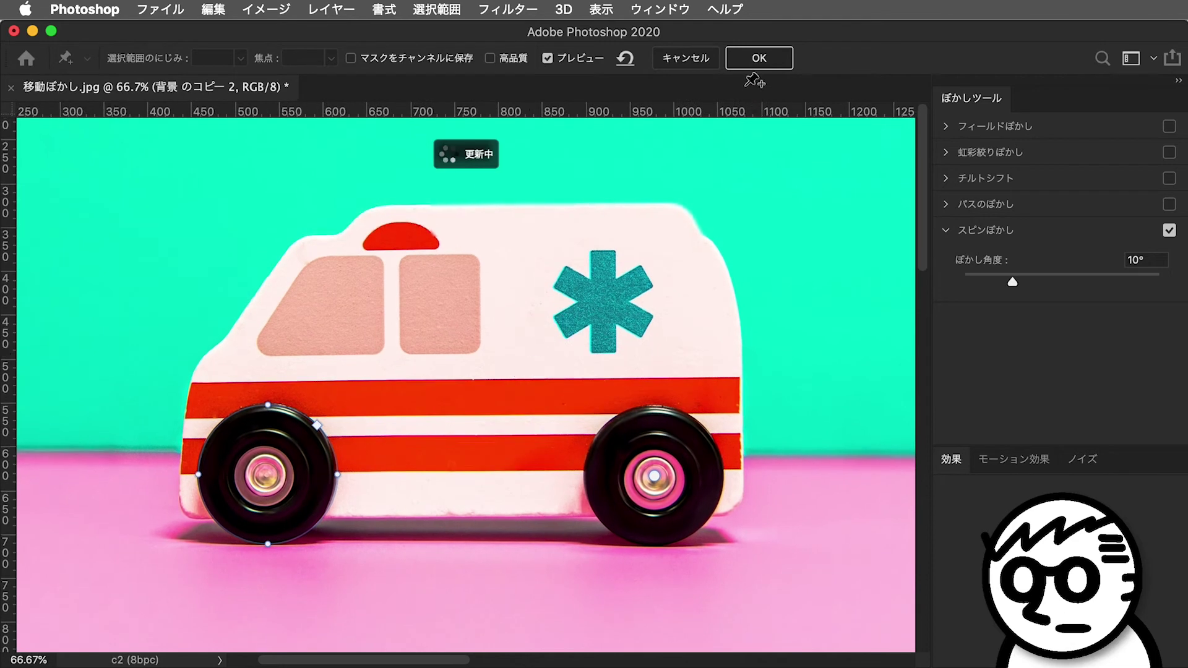
left_click(753, 64)
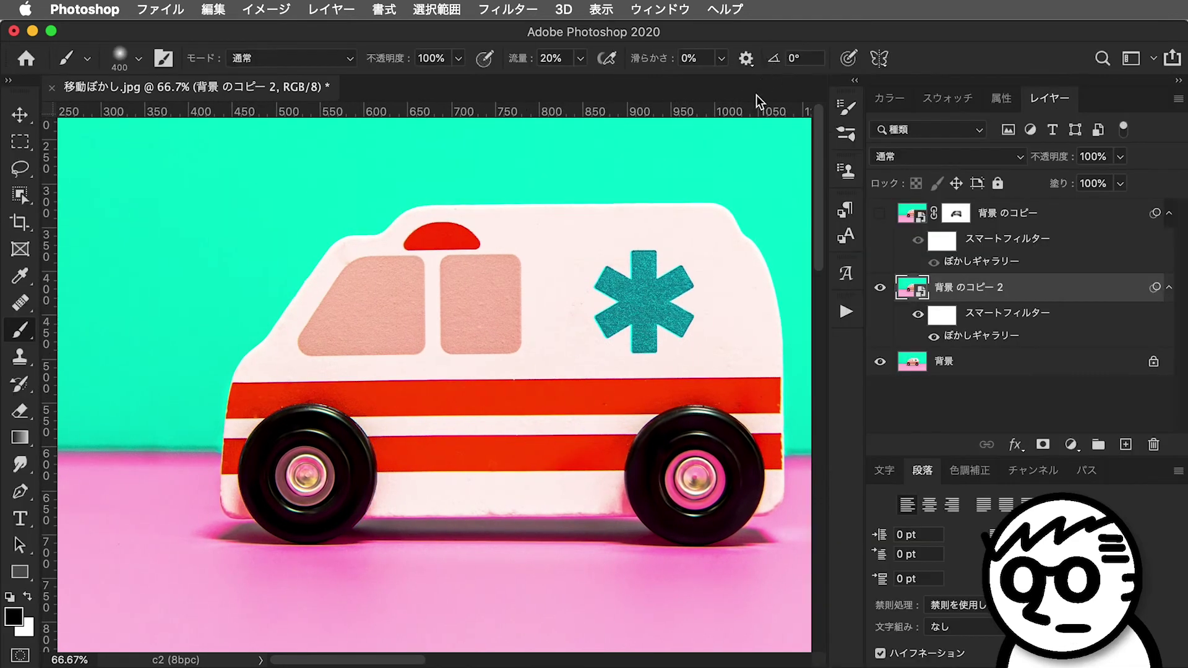
Step: Show the motion-blurred 背景 のコピー layer and hide the spin-blurred 背景 のコピー 2
left_click(879, 213)
scroll(610, 424, "up", 5)
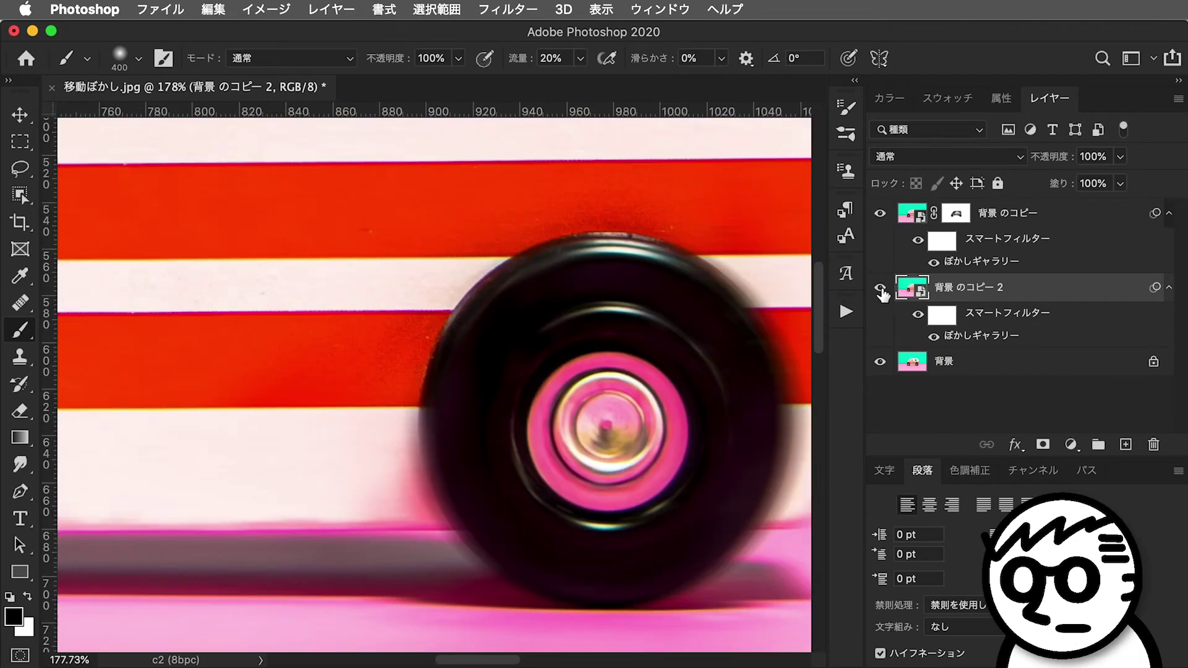
left_click(880, 287)
left_click(880, 288)
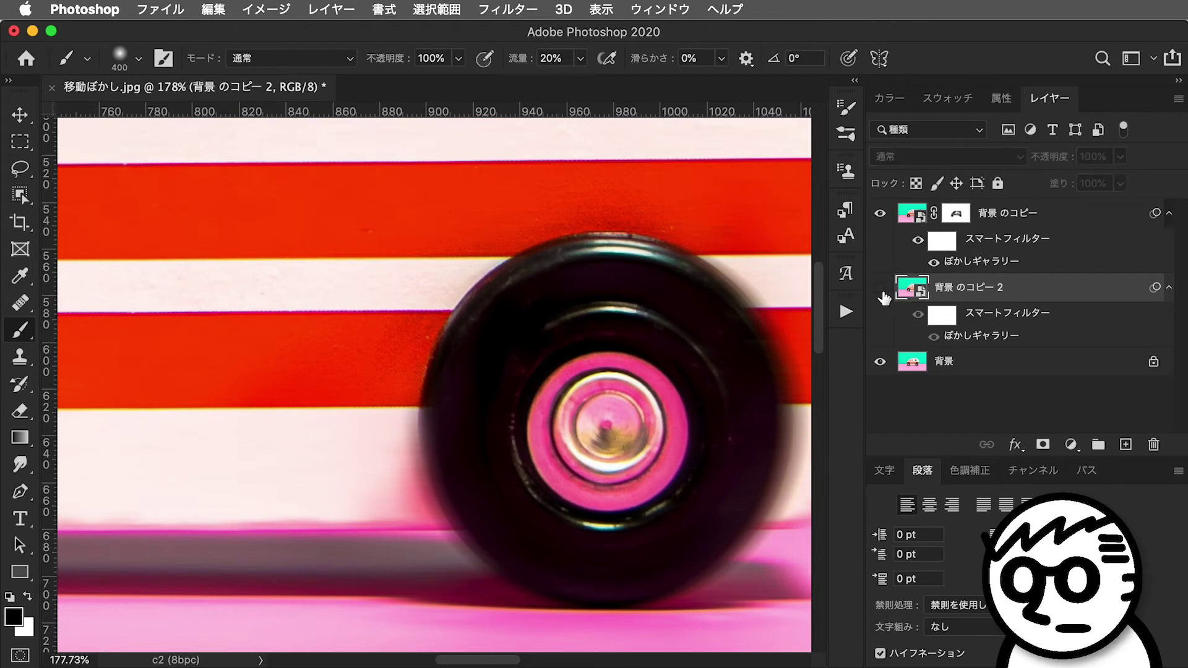
Step: Select the top layer's mask, fit the whole image in the window, and keep 背景 のコピー 2 hidden
left_click(956, 214)
key("super+1")
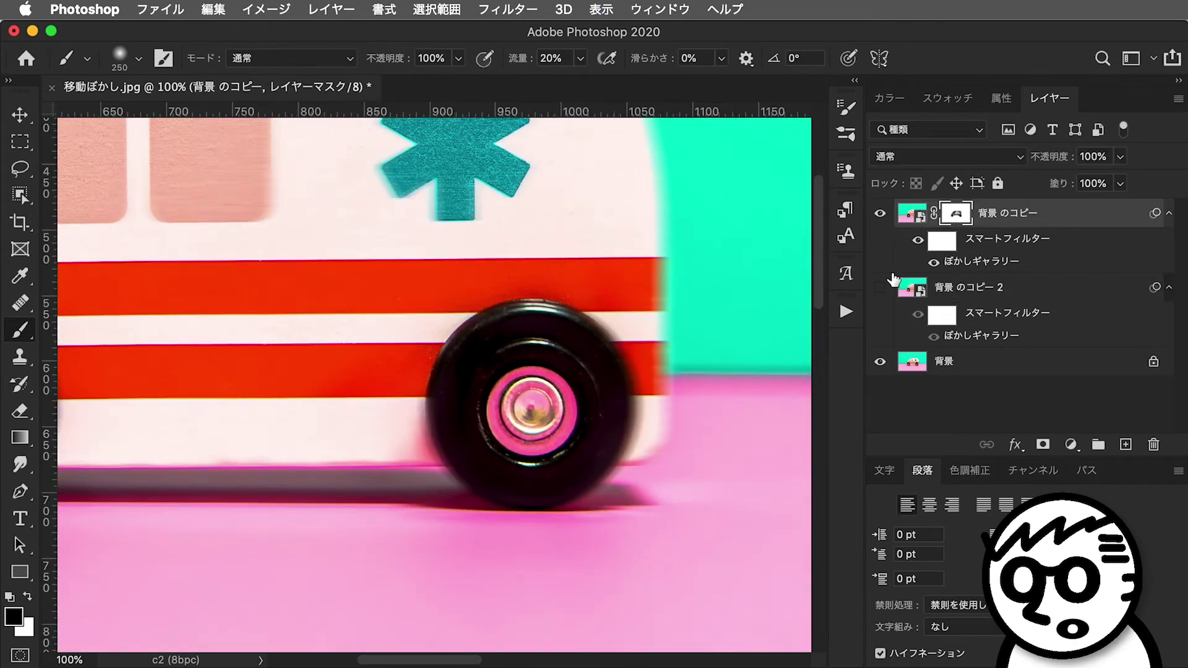
key("super+0")
scroll(517, 346, "up", 3)
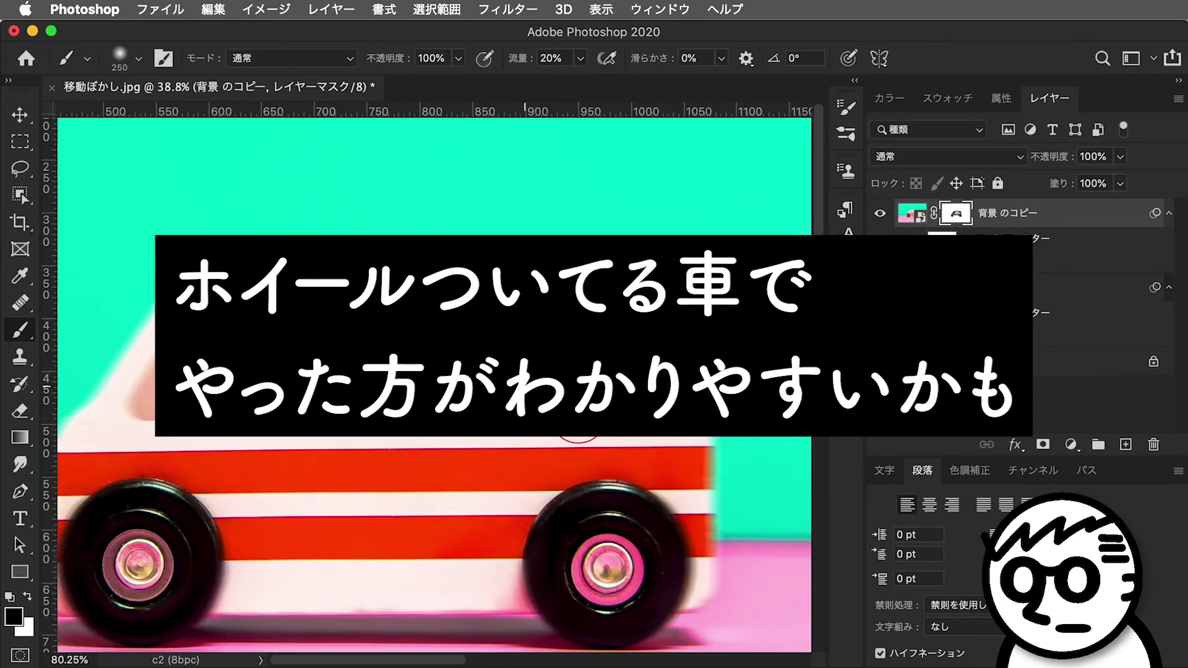
scroll(522, 471, "up", 2)
scroll(527, 446, "down", 2)
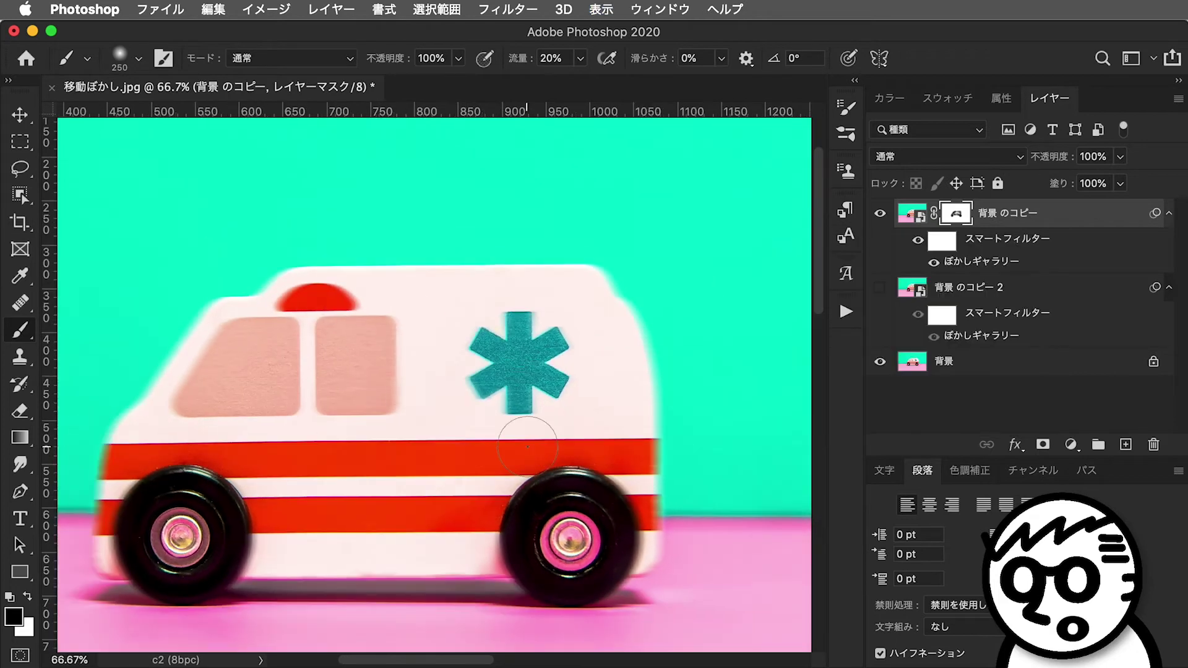
left_click(879, 287)
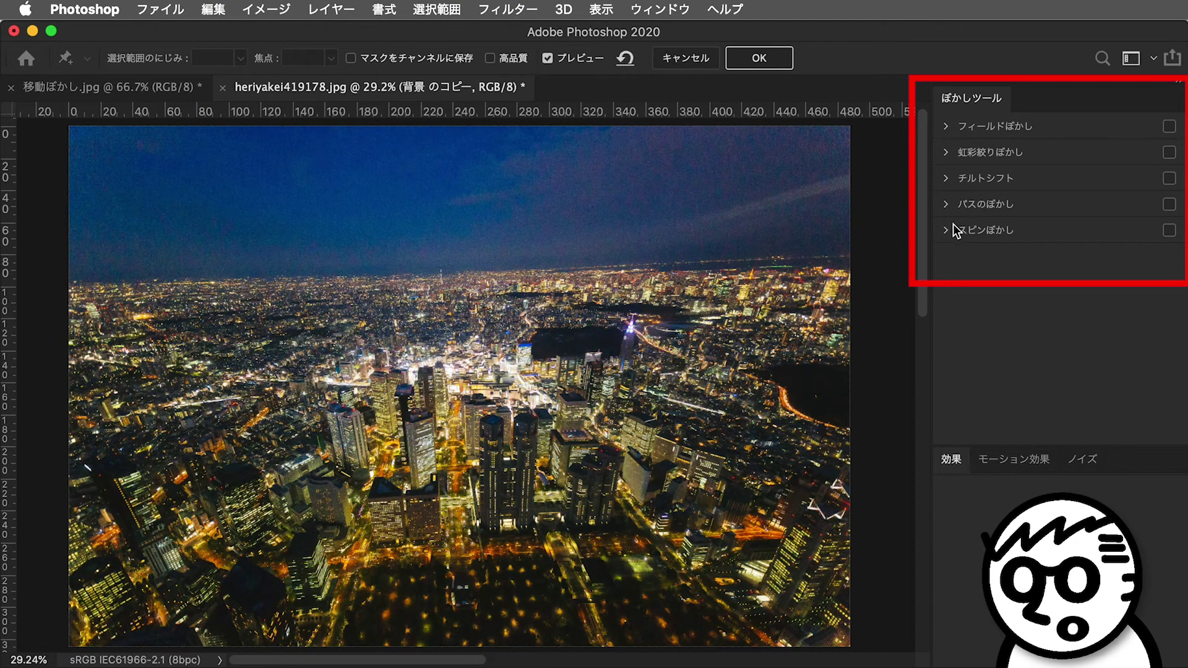
Step: Try spin and path blur on the city photo, then leave only Field Blur active
left_click(945, 232)
left_click(951, 226)
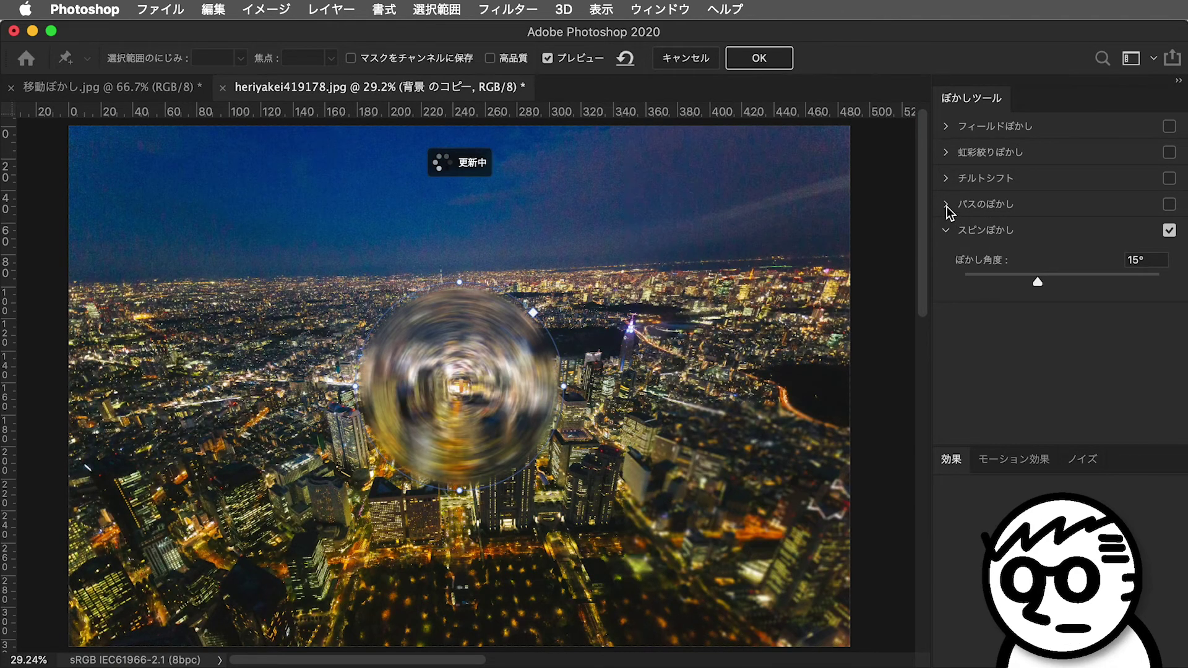
left_click(947, 205)
left_click(949, 205)
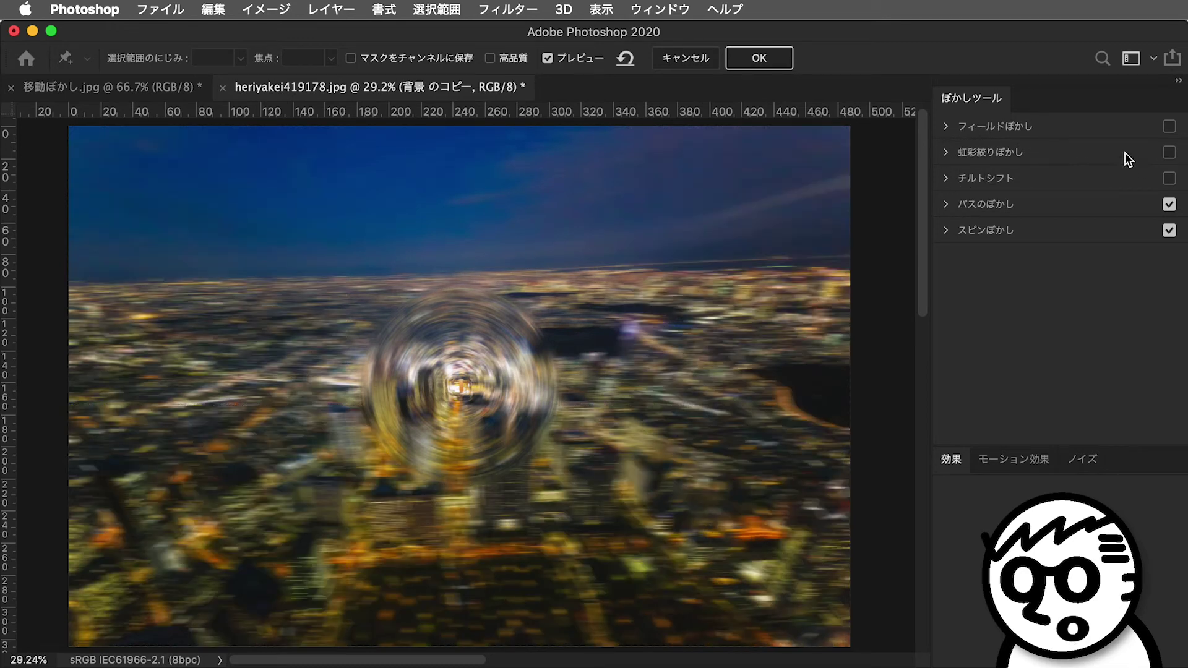
left_click(947, 126)
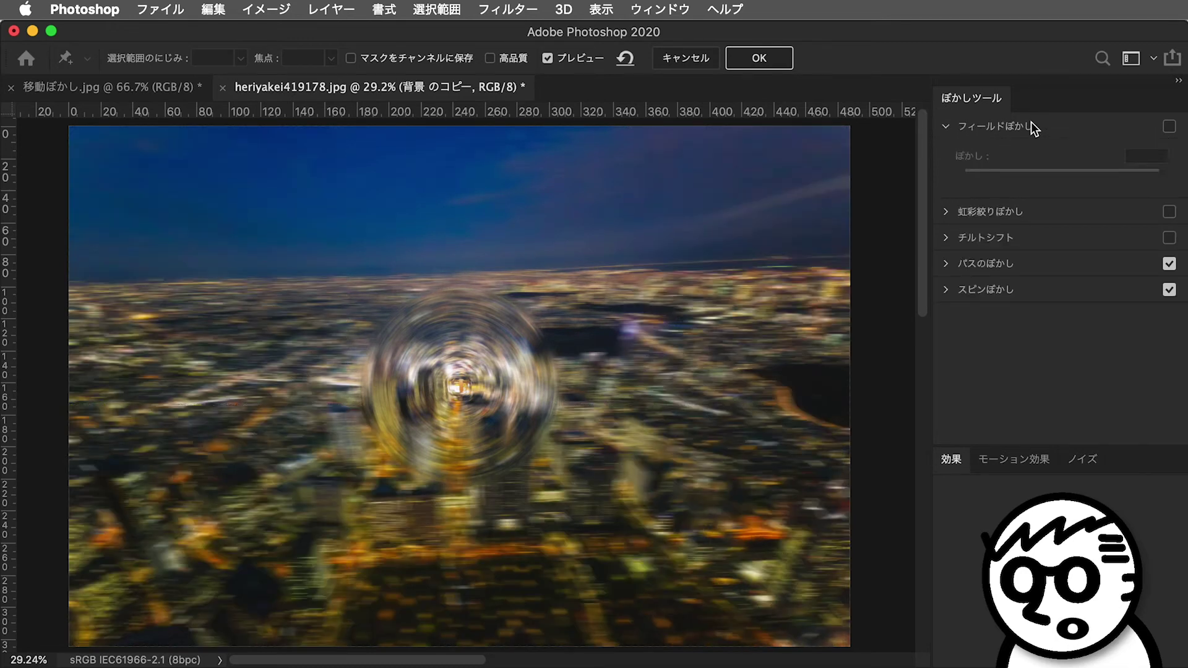
left_click(1168, 127)
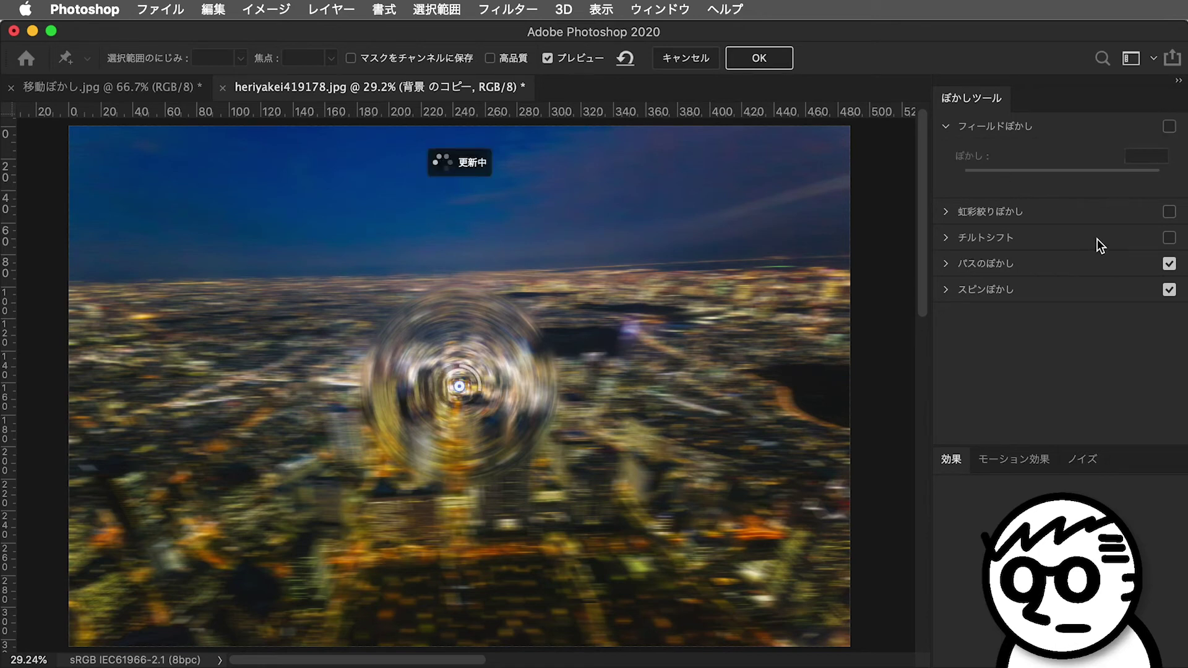
left_click(1169, 264)
left_click(1169, 290)
left_click(1169, 126)
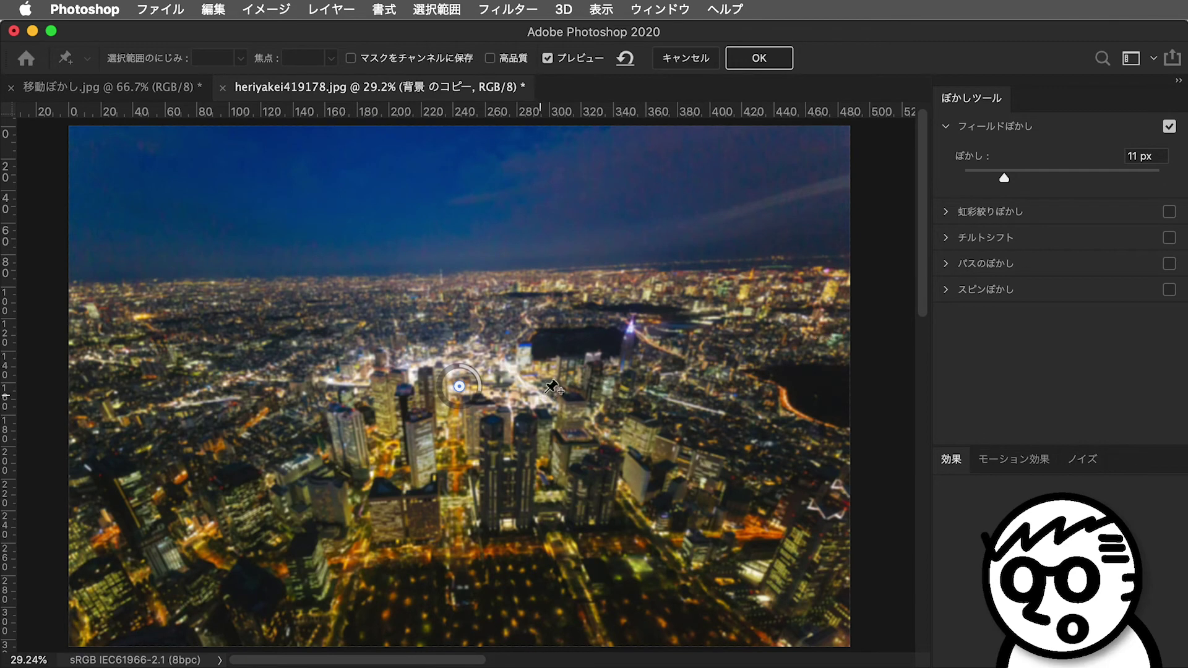
Step: Try Field Blur strengths around 4 and 8 px and settle on 10 px
mouse_move(481, 396)
left_mouse_down()
mouse_move(480, 374)
mouse_move(433, 399)
left_mouse_up()
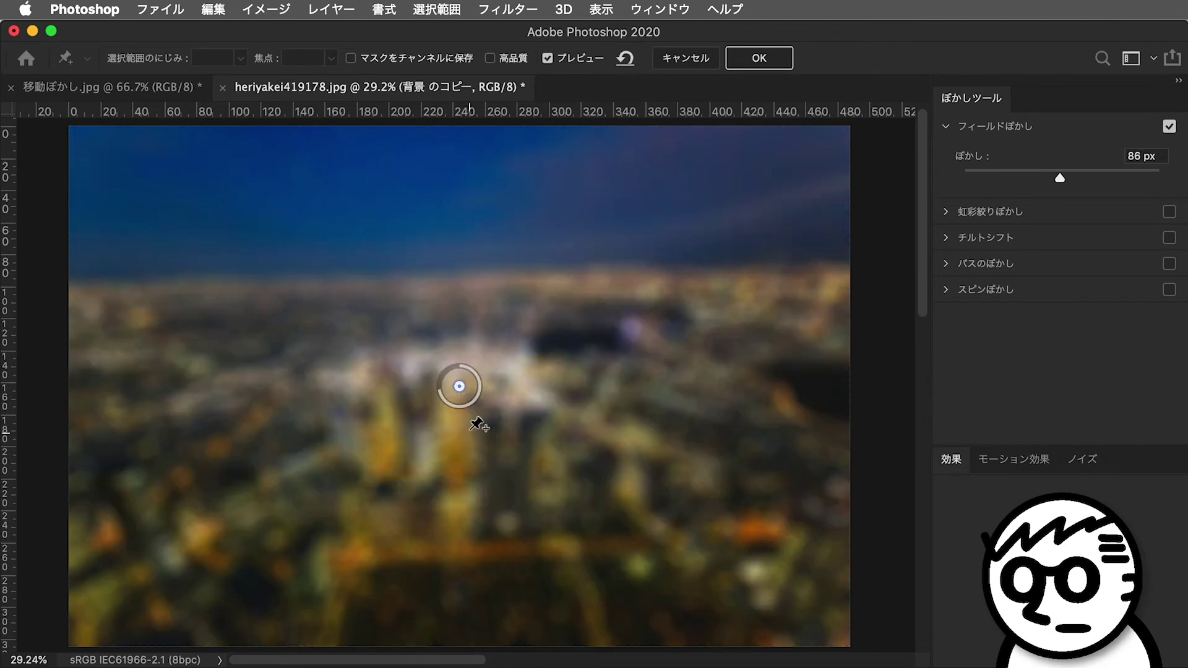
left_click_drag(478, 385, 475, 405)
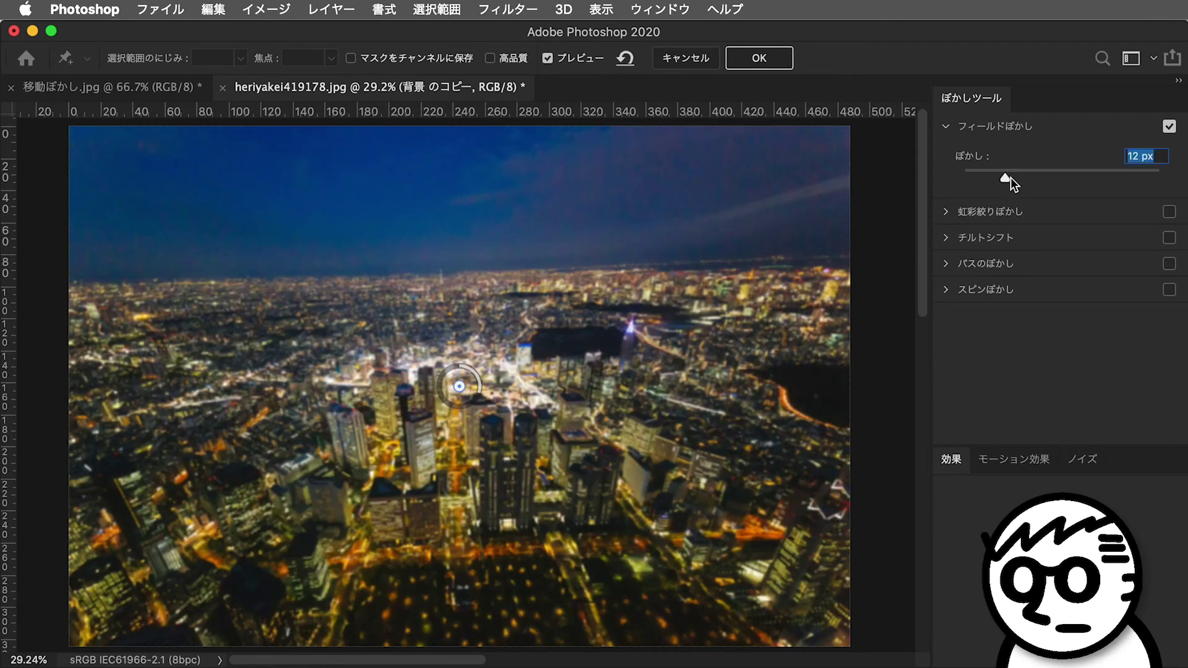
left_click_drag(1015, 178, 1078, 175)
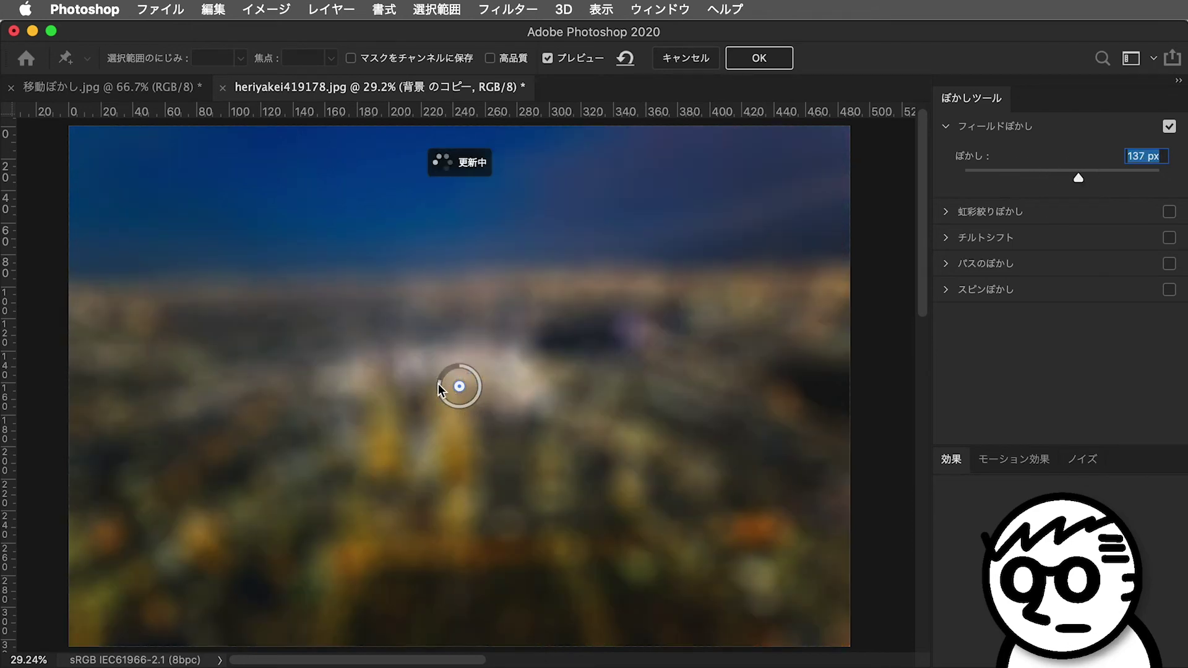
left_click_drag(469, 395, 496, 382)
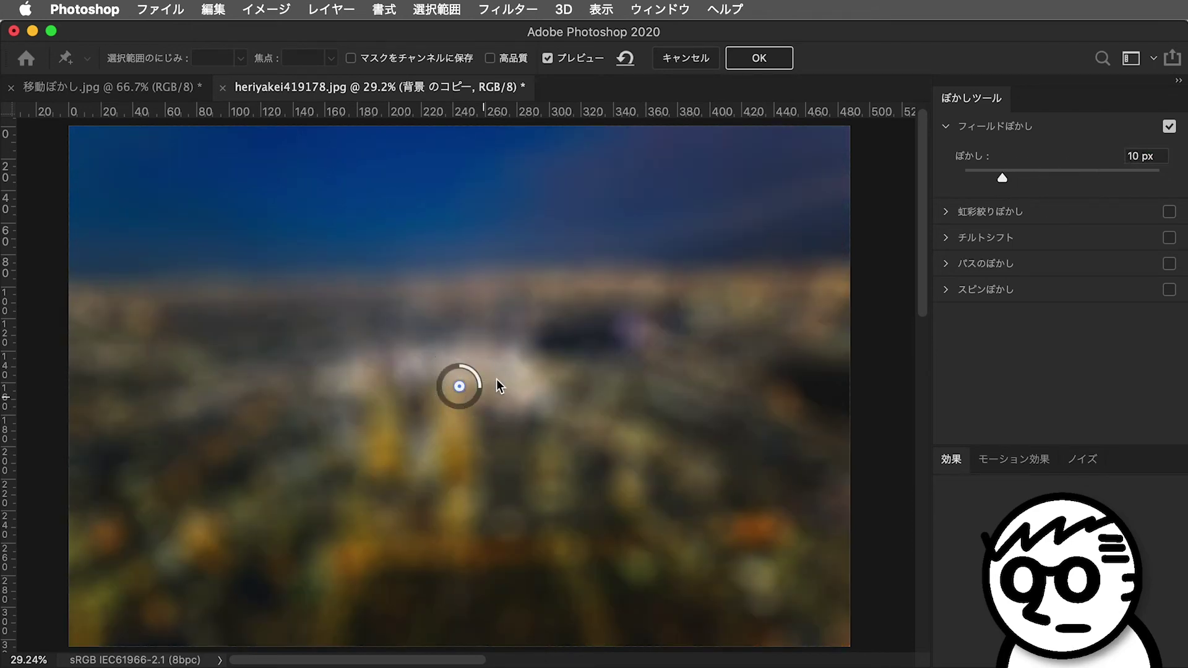
left_click(972, 129)
Step: Add an iris blur and rotate, move and resize its ellipse over the city centre
left_click(965, 152)
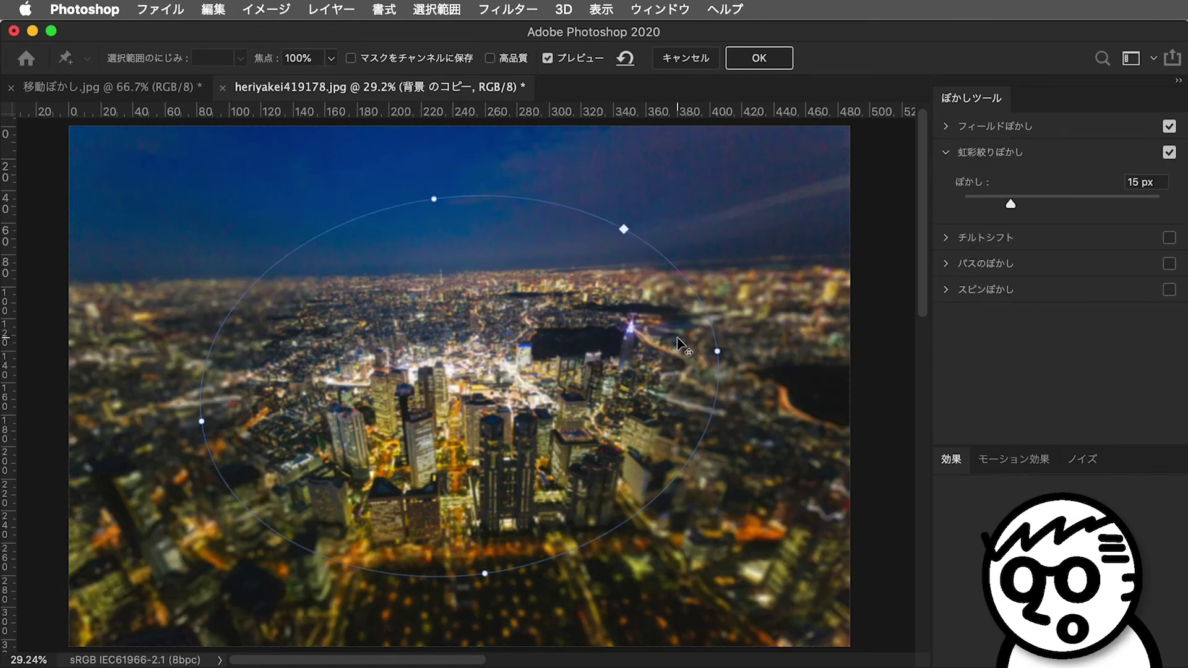
mouse_move(718, 351)
left_click_drag(721, 350, 726, 394)
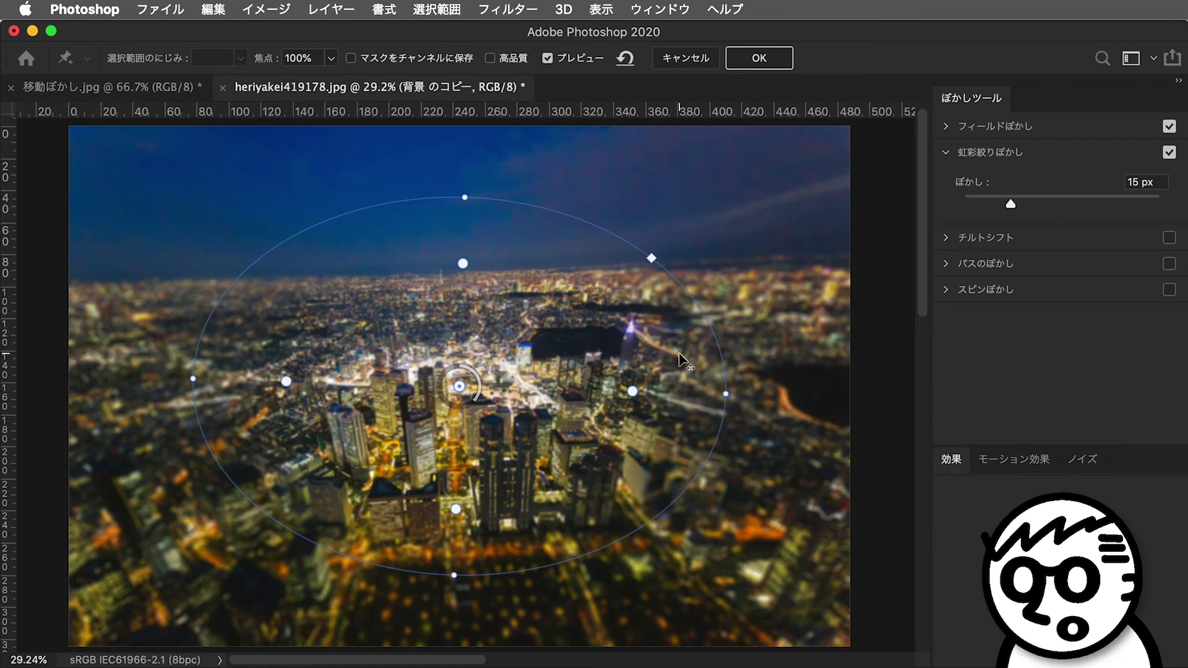
left_click_drag(459, 387, 466, 428)
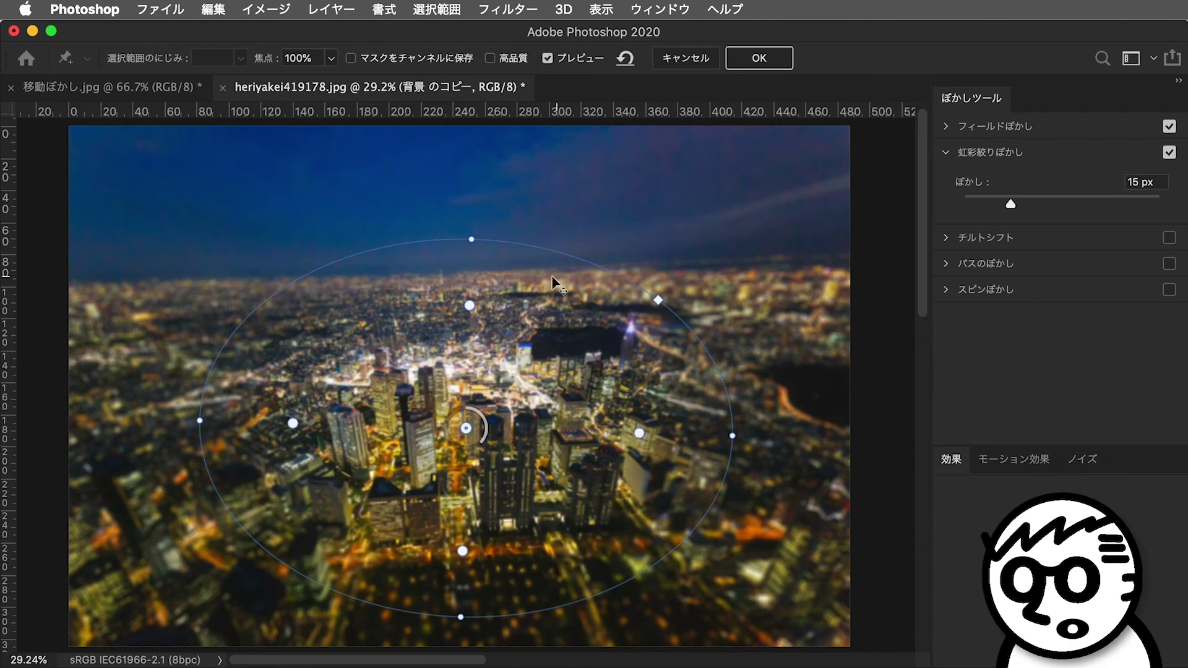
left_click_drag(470, 240, 467, 268)
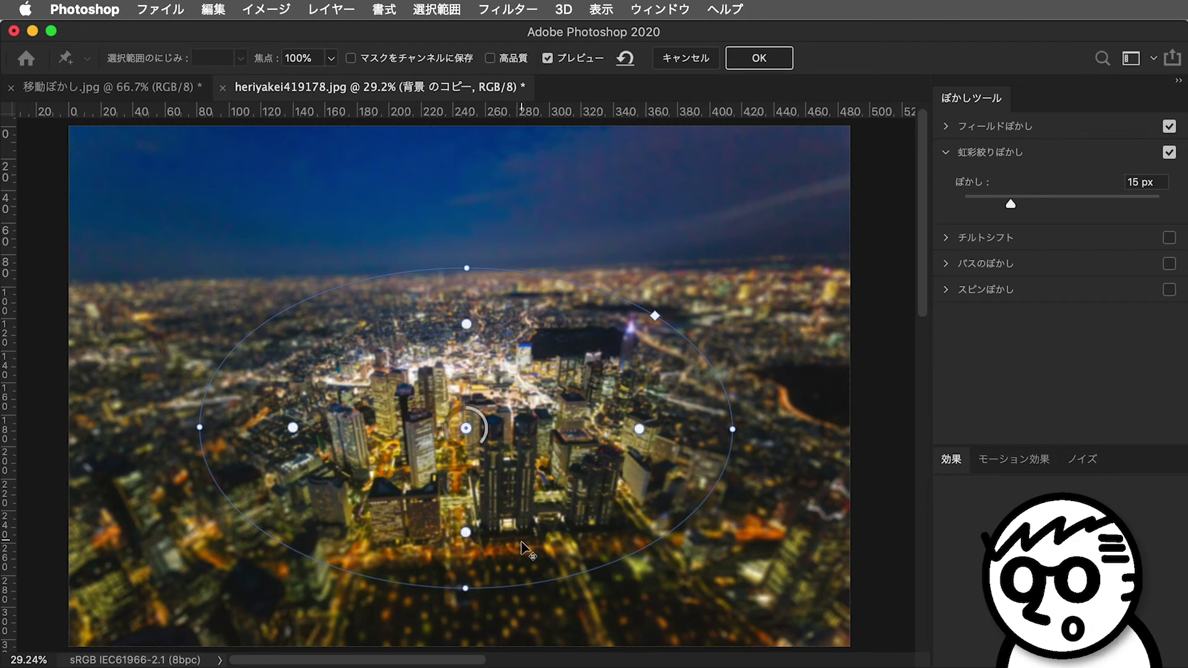
left_click_drag(463, 589, 466, 577)
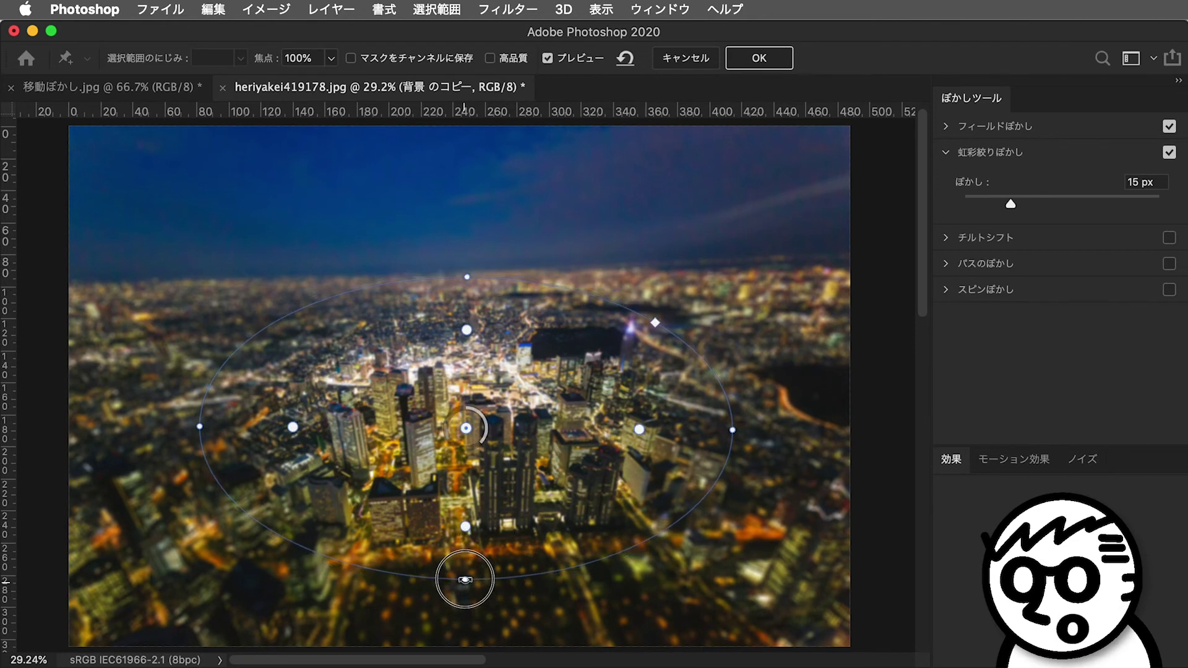
left_click_drag(199, 425, 87, 426)
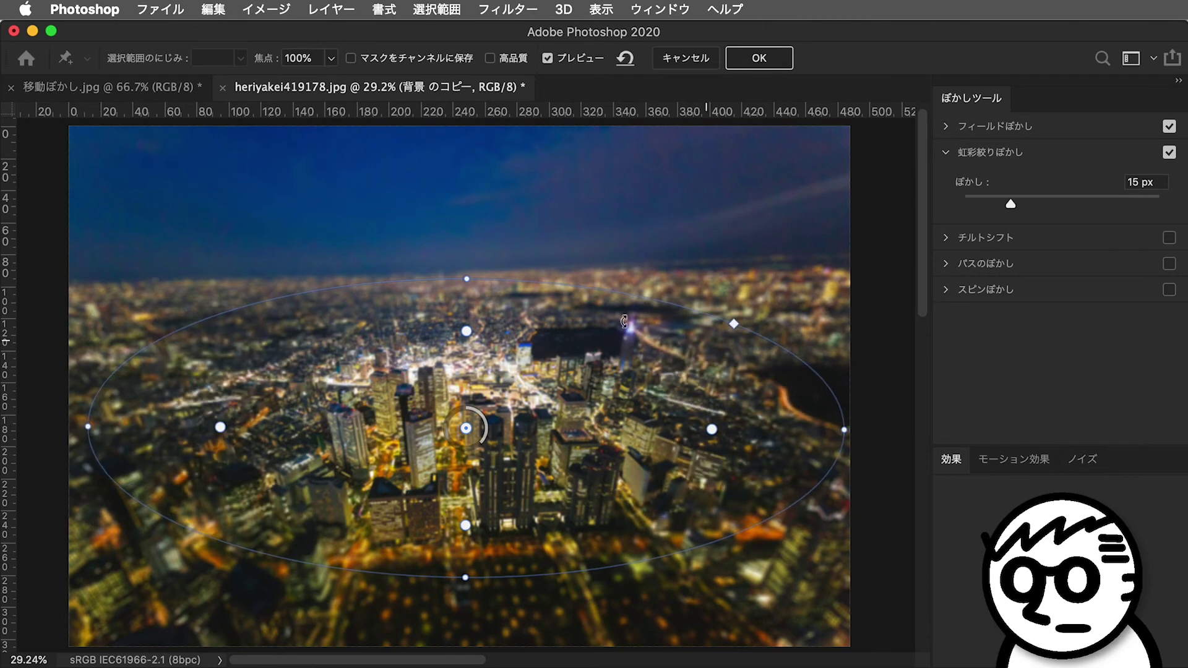
mouse_move(478, 279)
left_mouse_down()
mouse_move(463, 266)
mouse_move(471, 218)
left_mouse_up()
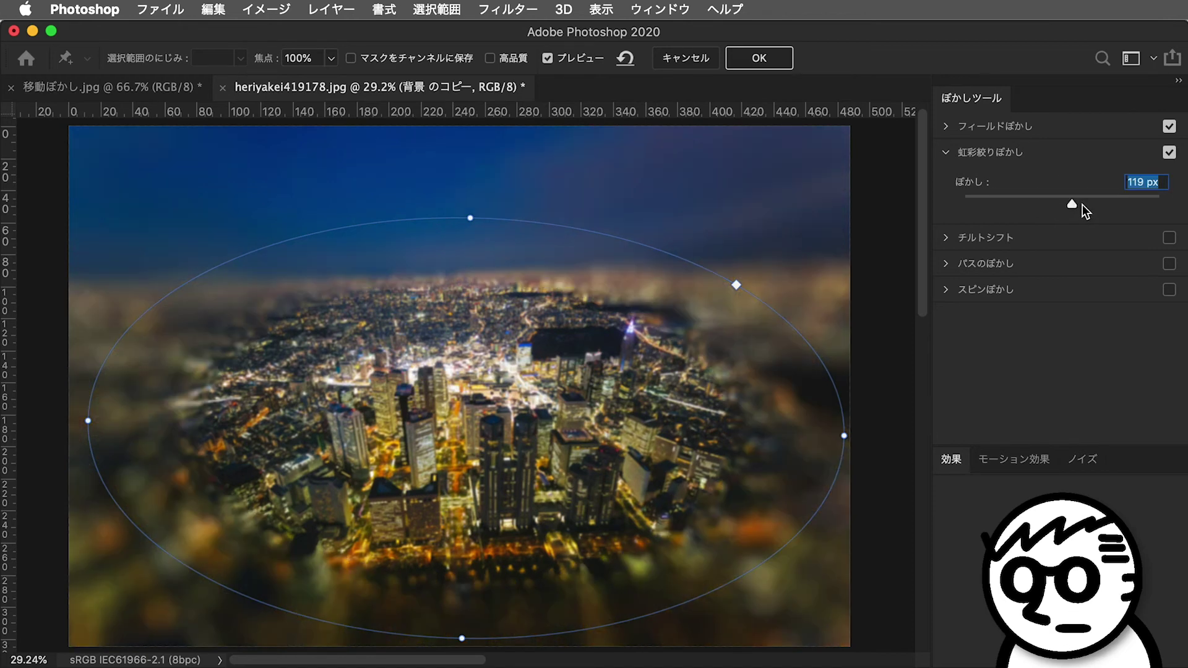
Step: Turn off Field and Iris Blur, leaving only Tilt-Shift enabled
left_click(1169, 126)
left_click(1169, 238)
left_click(1169, 153)
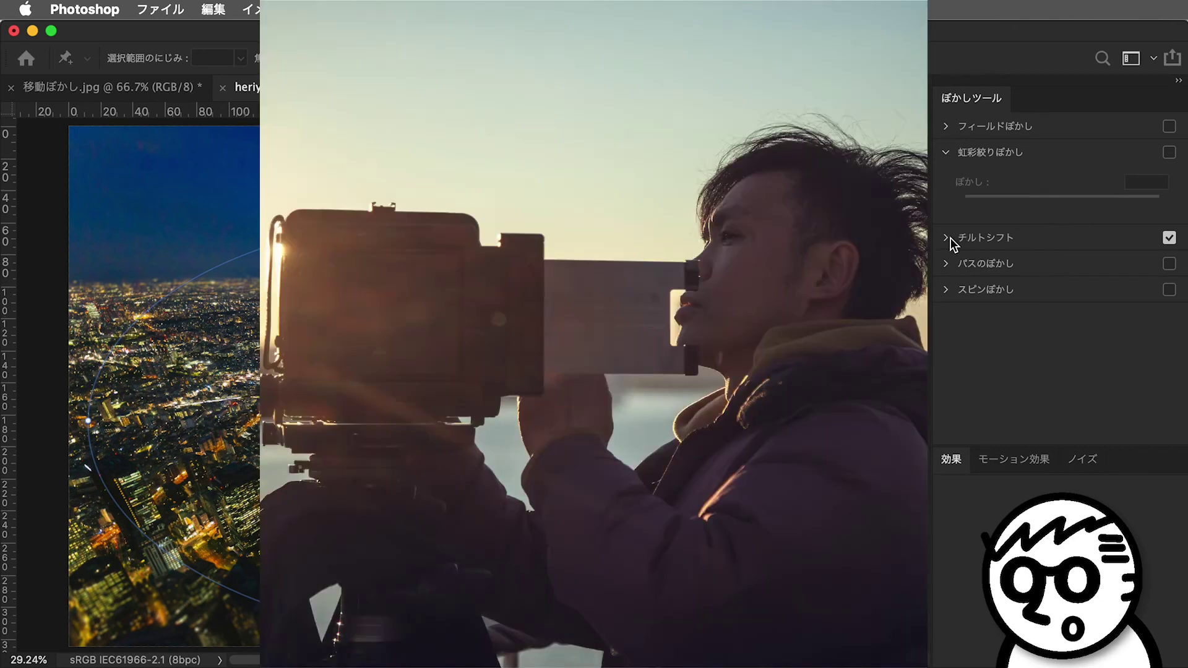
Step: Adjust the tilt-shift focus and feather lines, and try Distortion at 100% before resetting to 0%
left_click(949, 237)
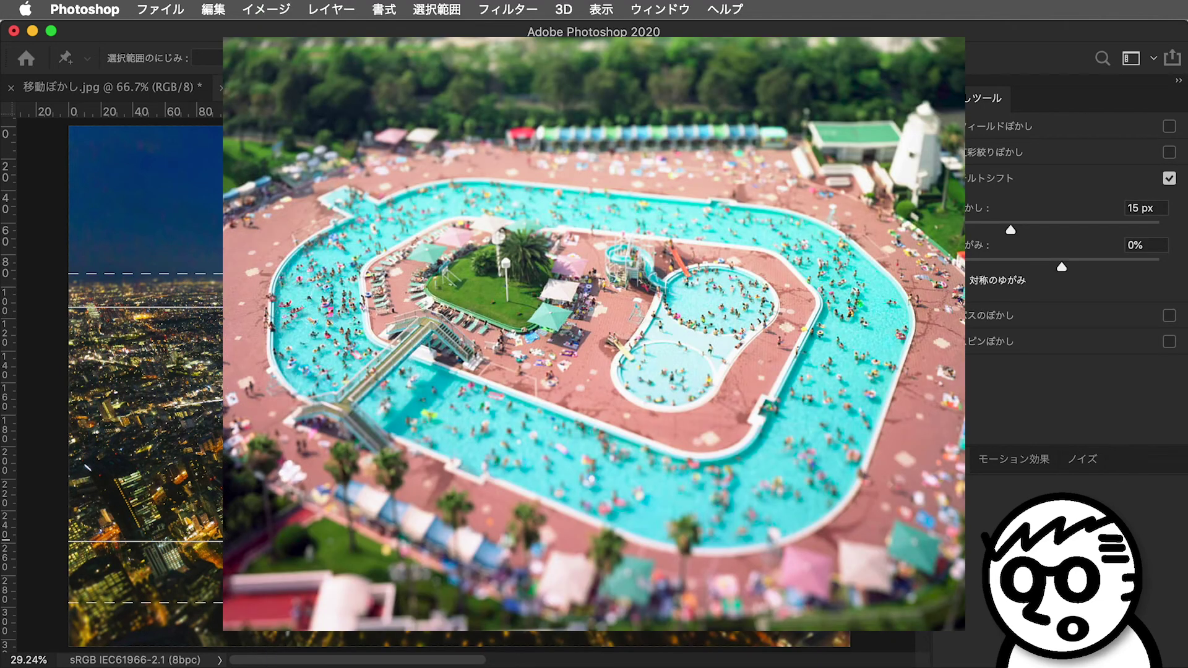
left_click_drag(146, 541, 145, 504)
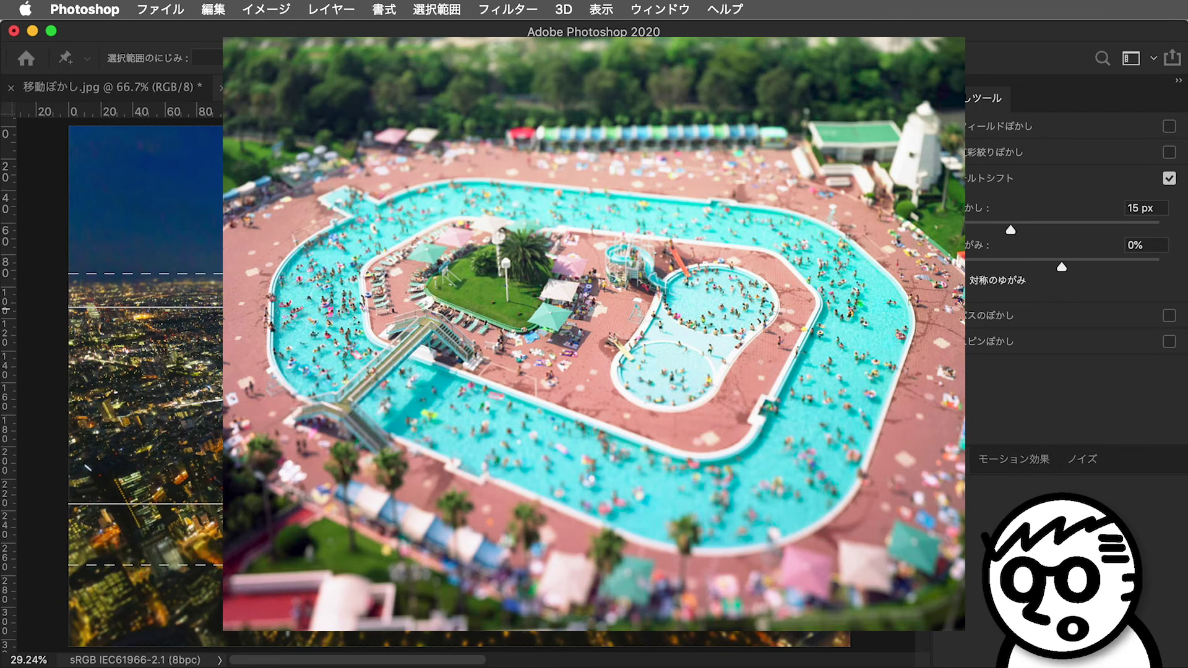
mouse_move(578, 273)
left_mouse_down()
mouse_move(578, 308)
mouse_move(578, 282)
left_mouse_up()
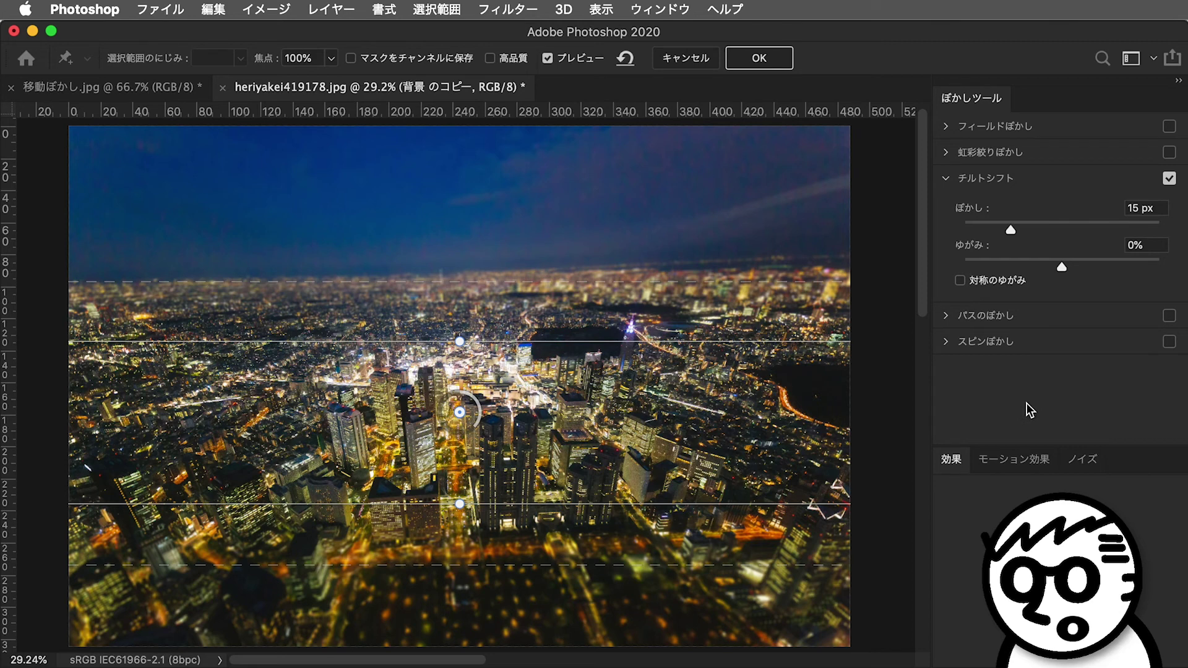
left_click_drag(523, 567, 531, 564)
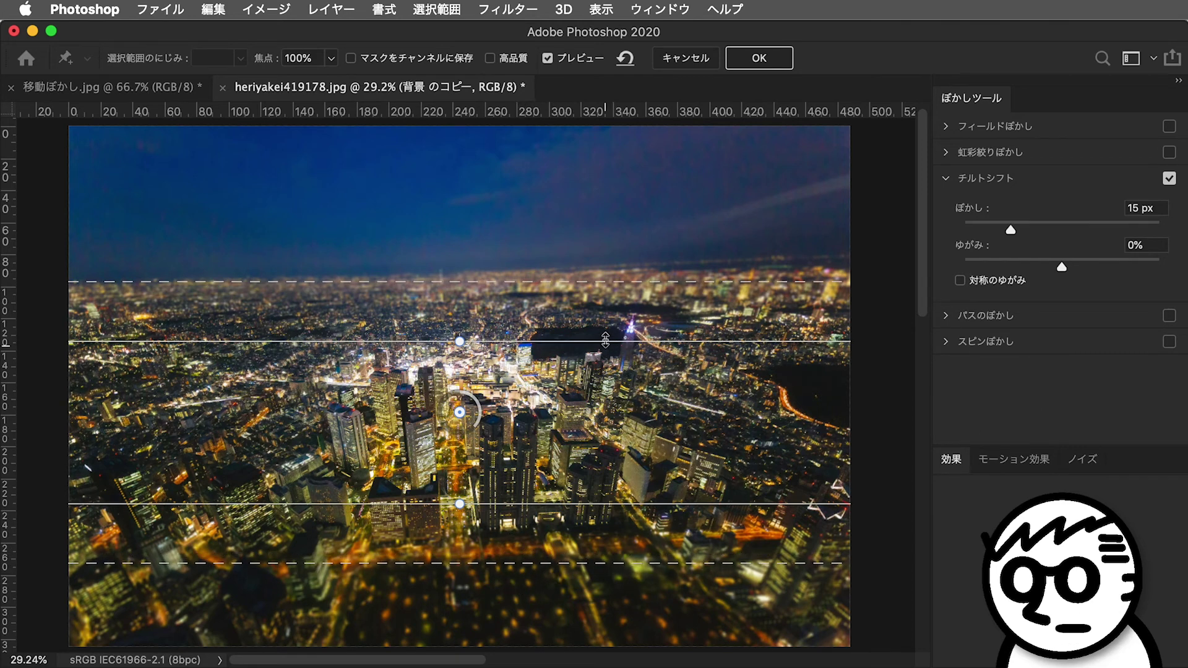
left_click_drag(605, 341, 605, 358)
left_click_drag(607, 299, 605, 276)
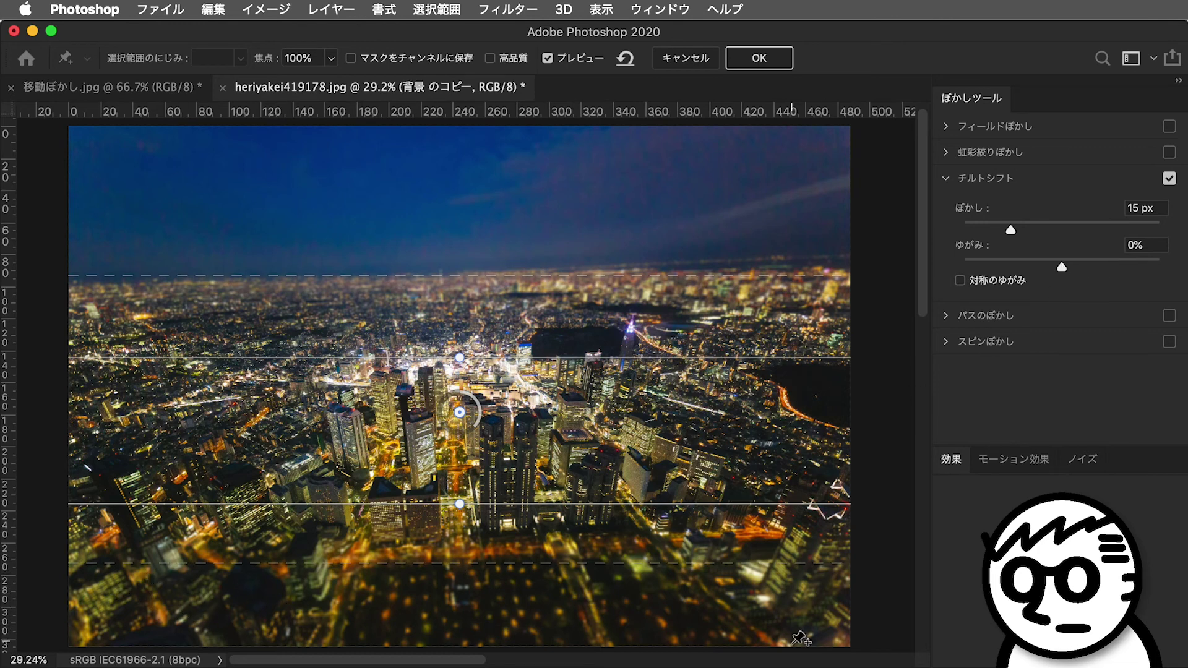
left_click_drag(1143, 266, 1176, 270)
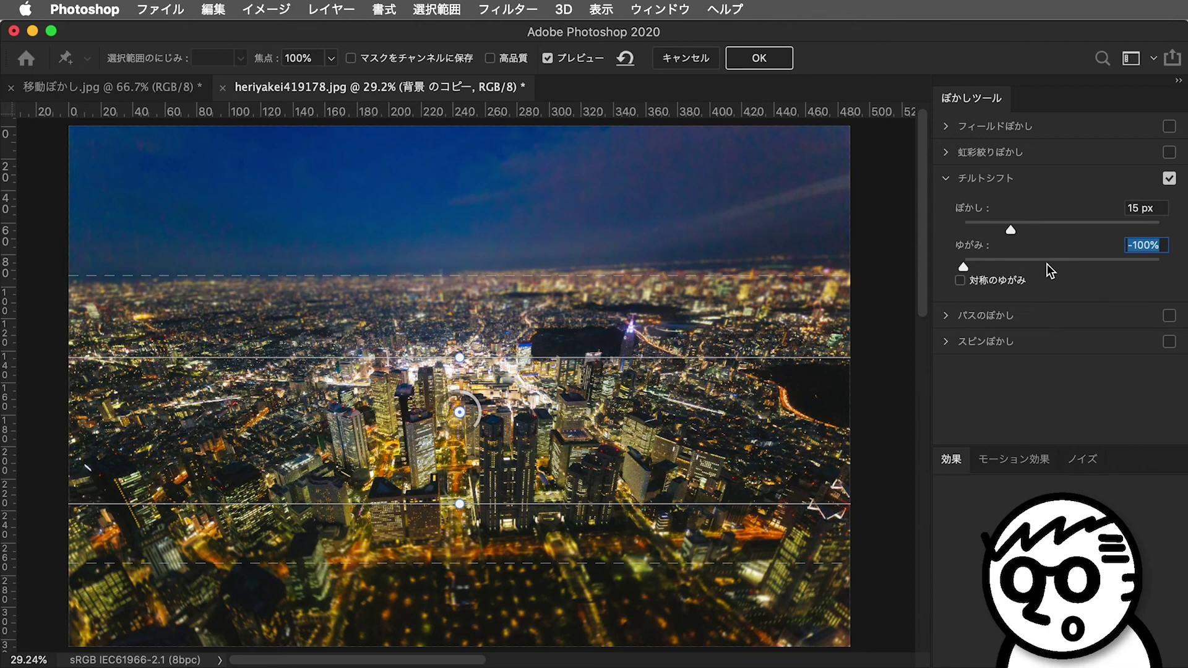
left_click_drag(1052, 266, 1062, 267)
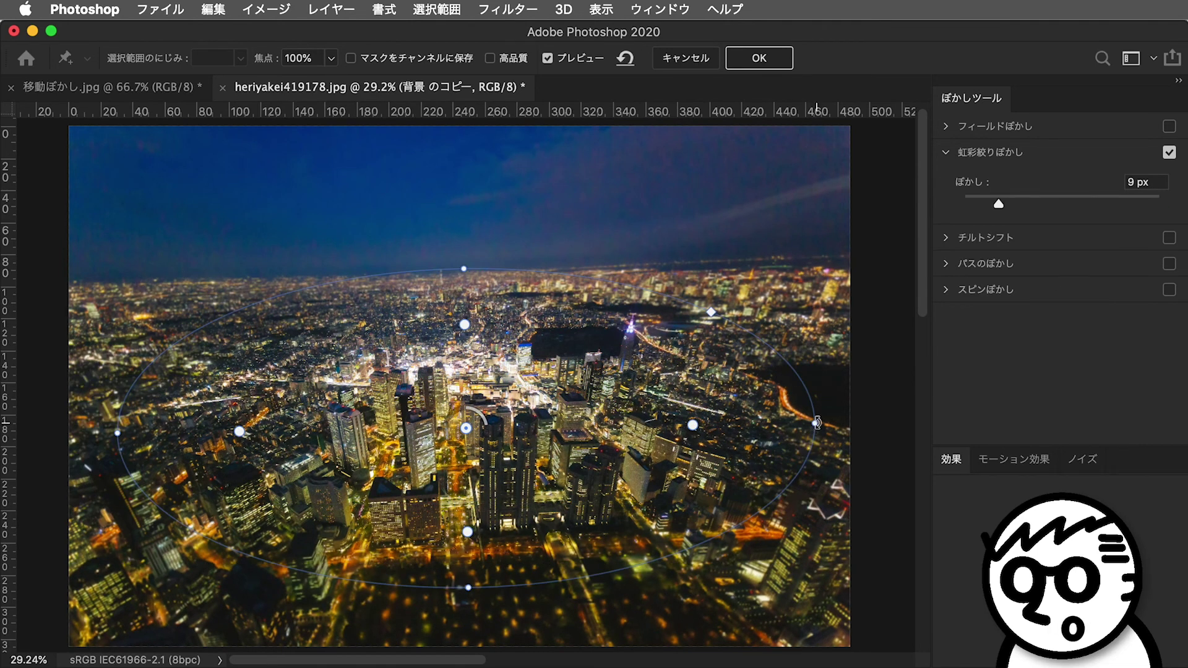
Step: Shrink the 9 px iris blur's sharp area and stretch its ellipse taller over the towers
left_click(947, 154)
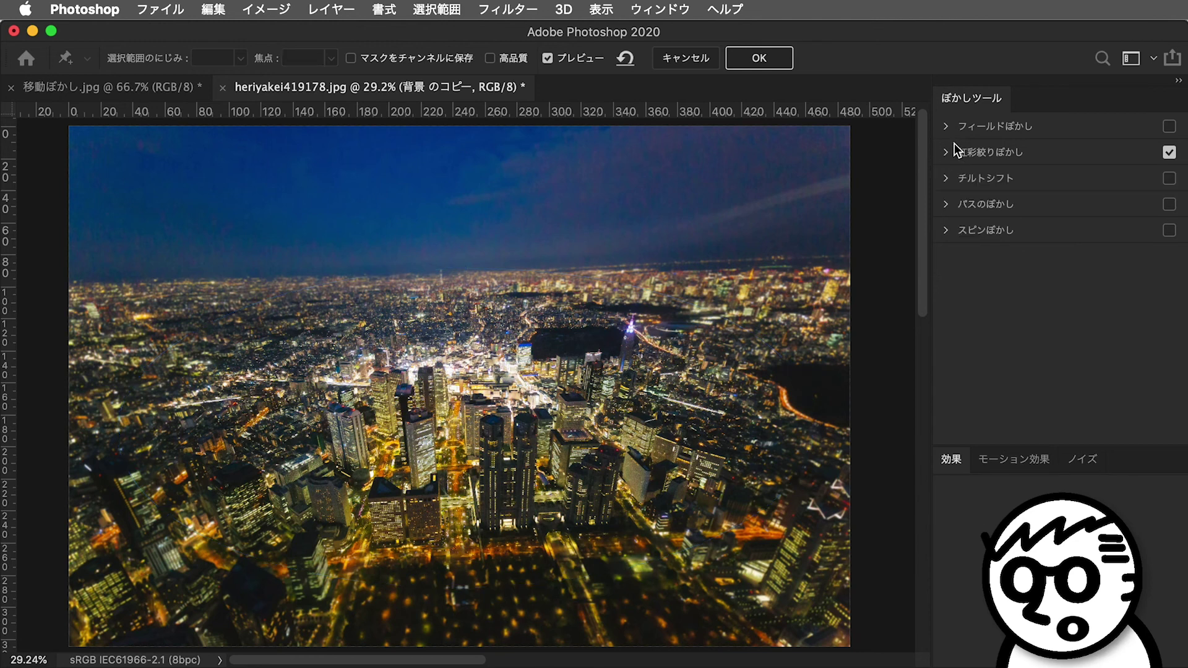
left_click(947, 152)
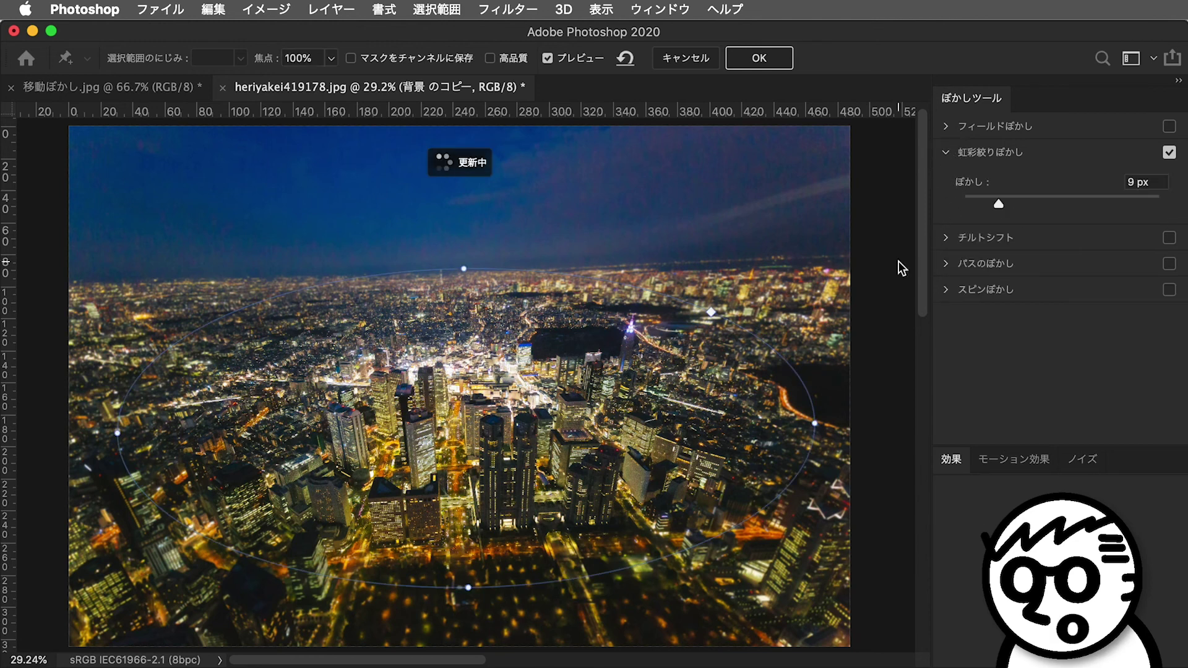
mouse_move(466, 427)
mouse_move(457, 324)
left_mouse_down()
mouse_move(466, 345)
mouse_move(468, 326)
left_mouse_up()
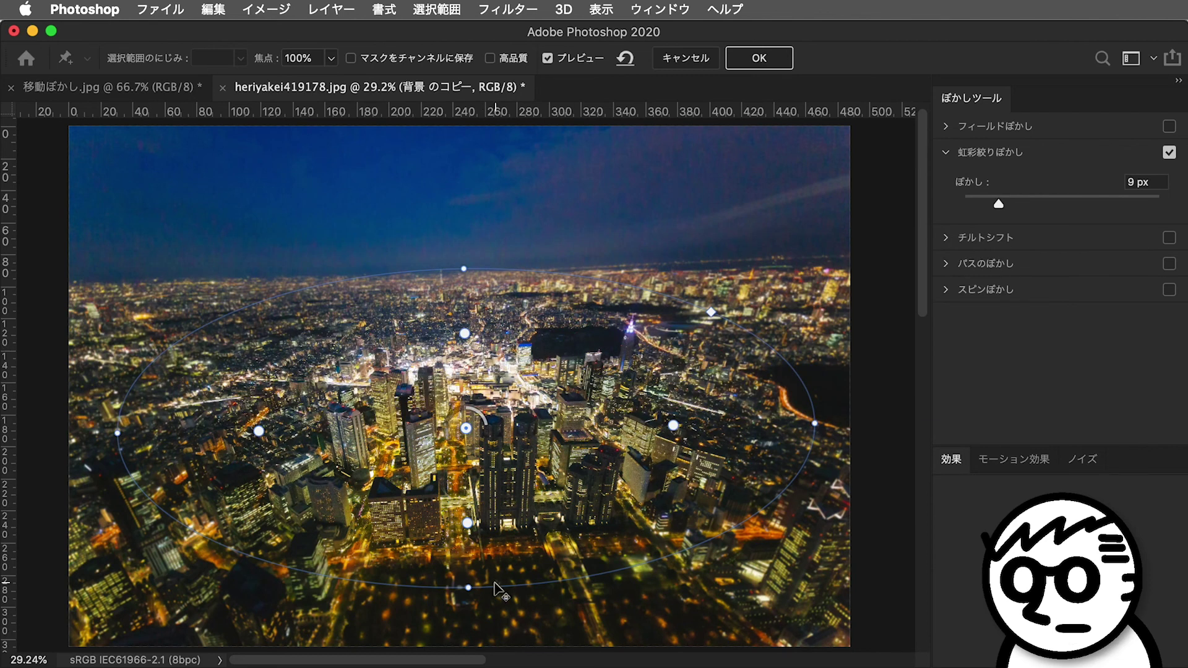
left_click_drag(467, 588, 466, 619)
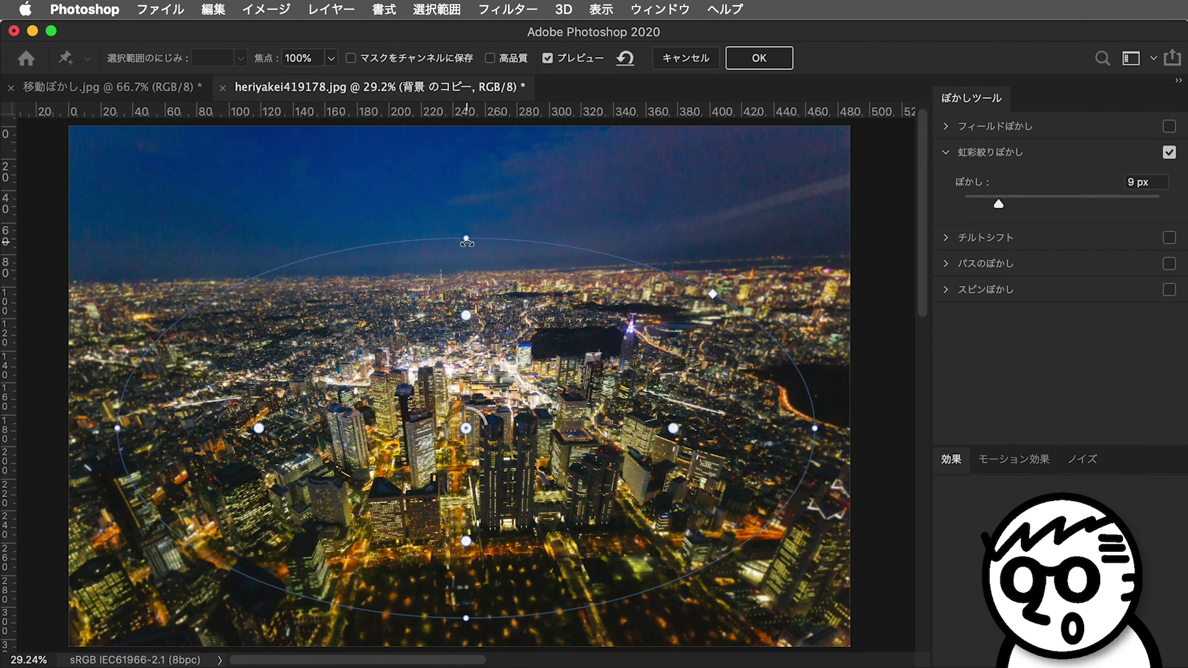
Step: Shorten the first ellipse, then add a second iris blur pin over the right-side buildings
left_click_drag(467, 239, 467, 273)
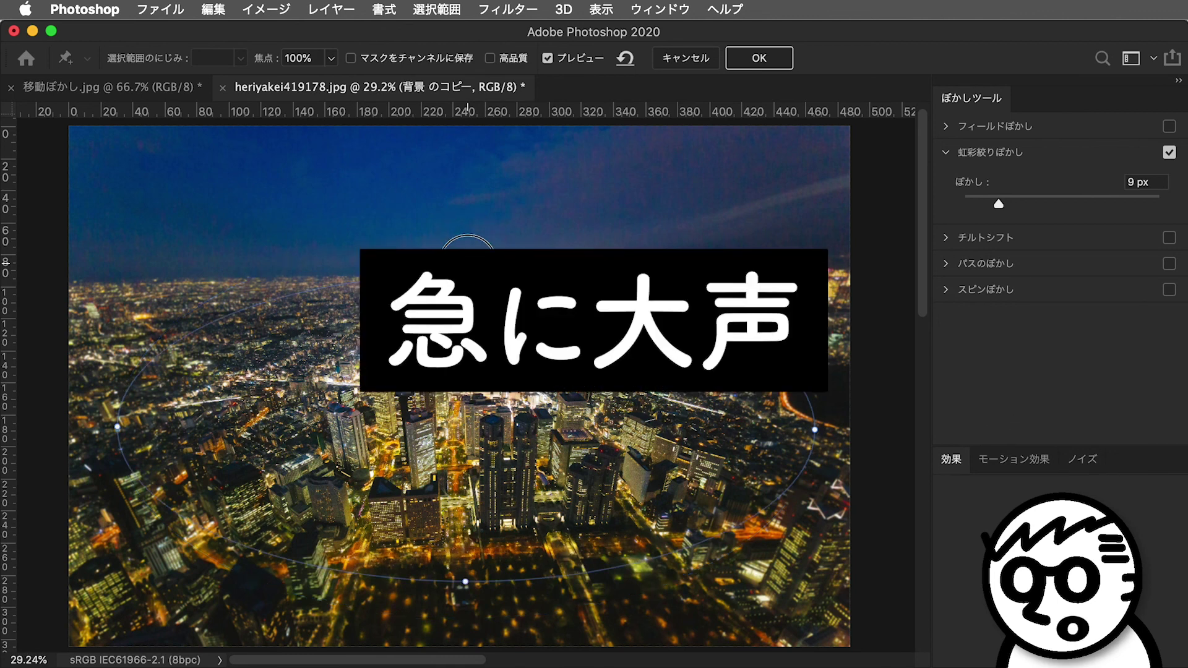
left_click(468, 263)
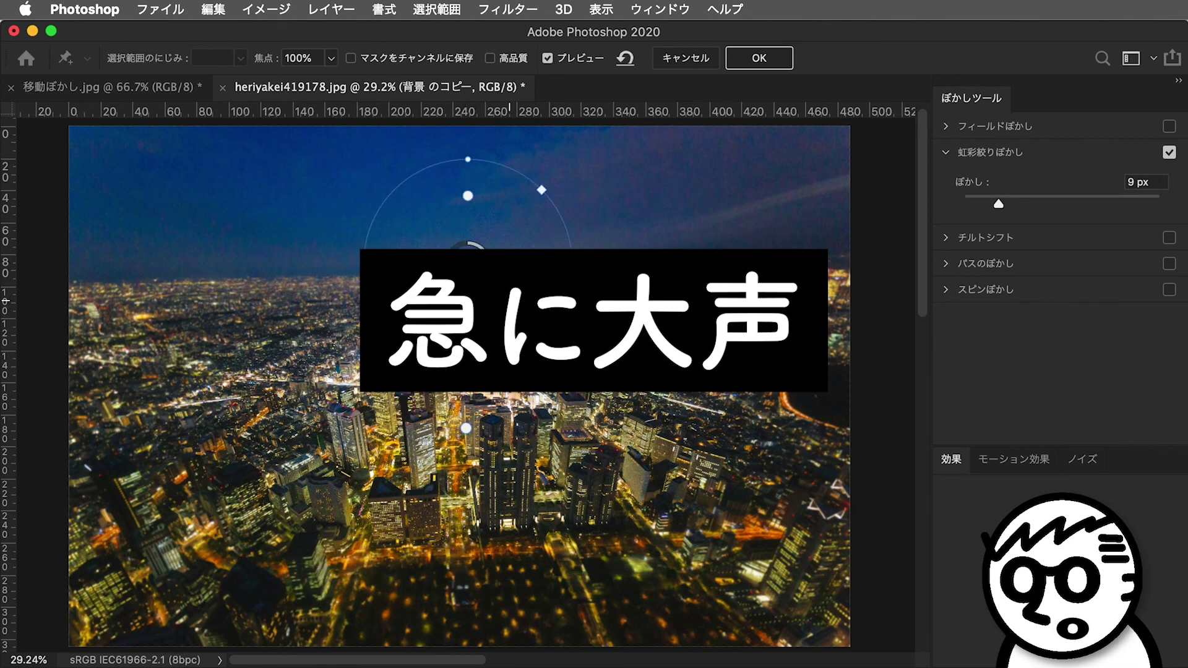
left_click_drag(468, 263, 224, 441)
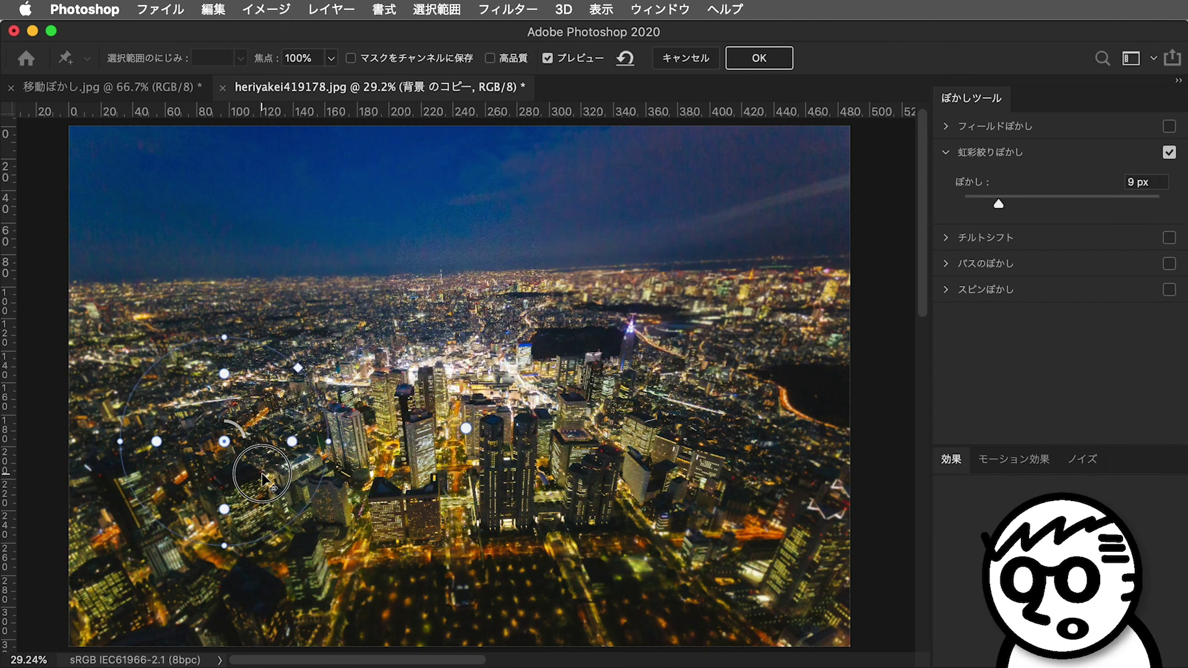
mouse_move(263, 476)
left_mouse_down()
mouse_move(716, 532)
mouse_move(707, 430)
left_mouse_up()
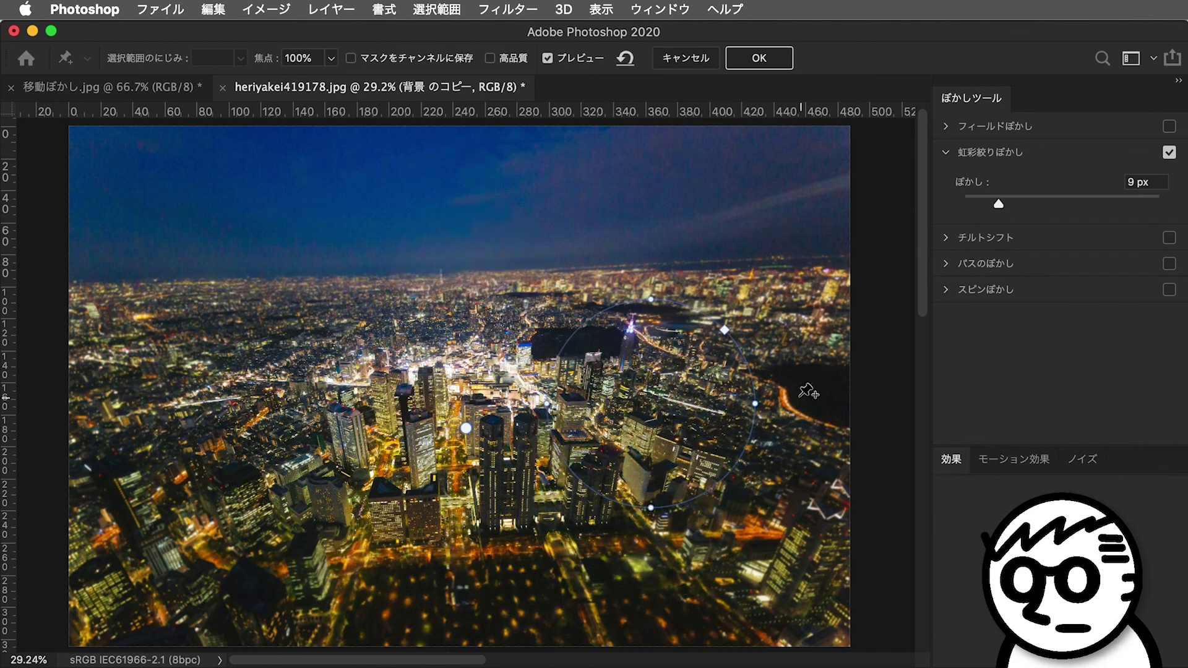